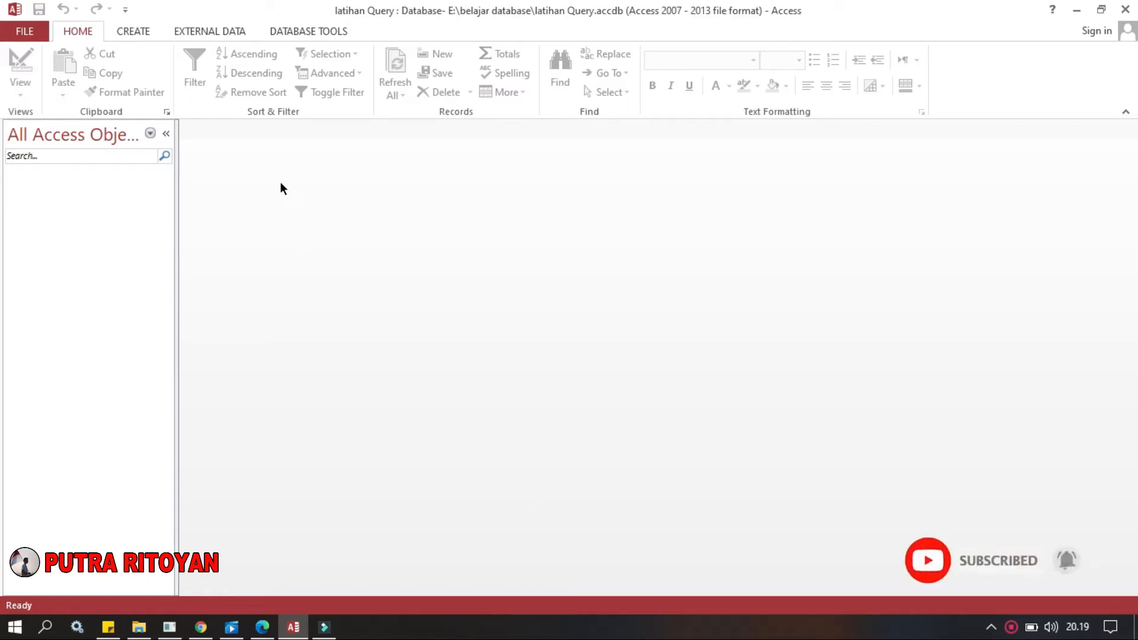
Create a new table, switch it to Design View and save it as tbnilai.
{"action": "left_click", "coordinate": [128, 36]}
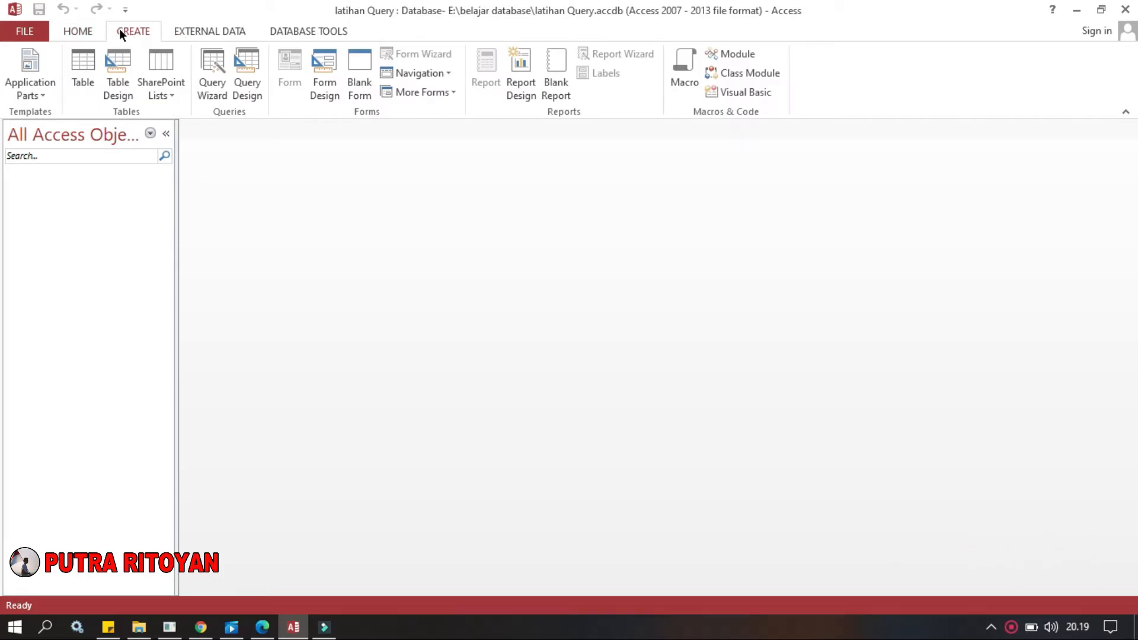
{"action": "left_click", "coordinate": [88, 68]}
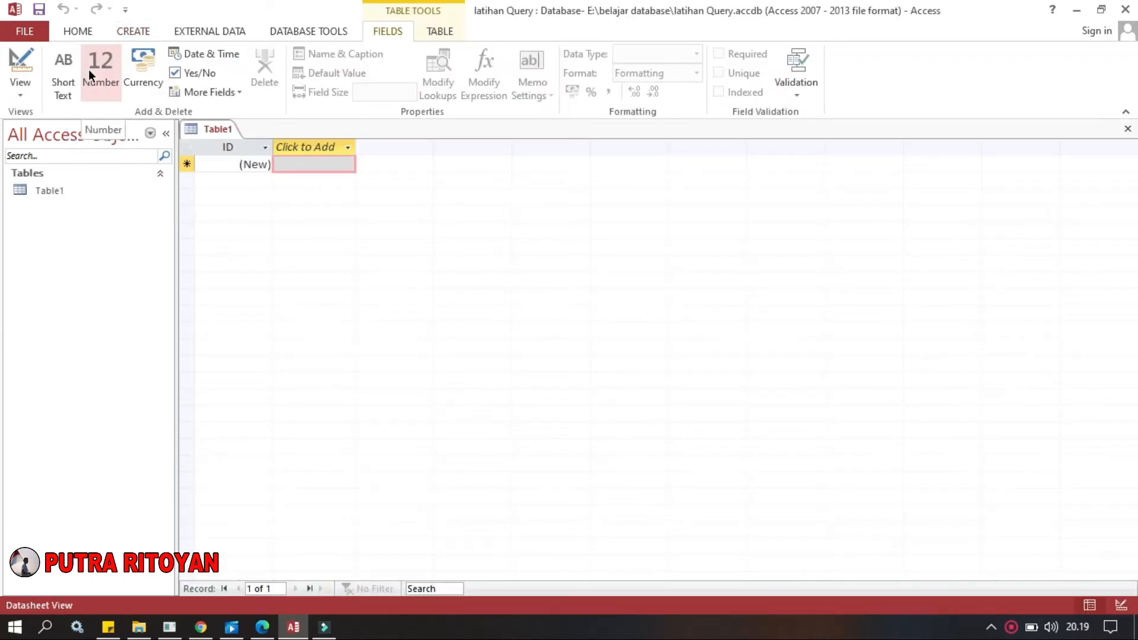
{"action": "right_click", "coordinate": [39, 190]}
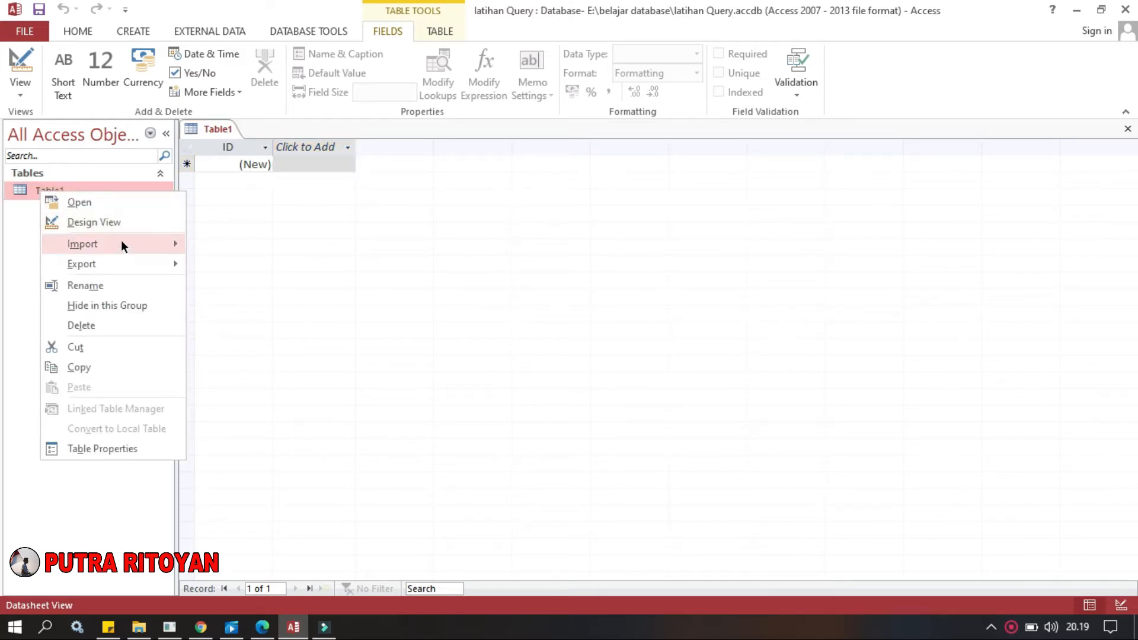
{"action": "left_click", "coordinate": [117, 230]}
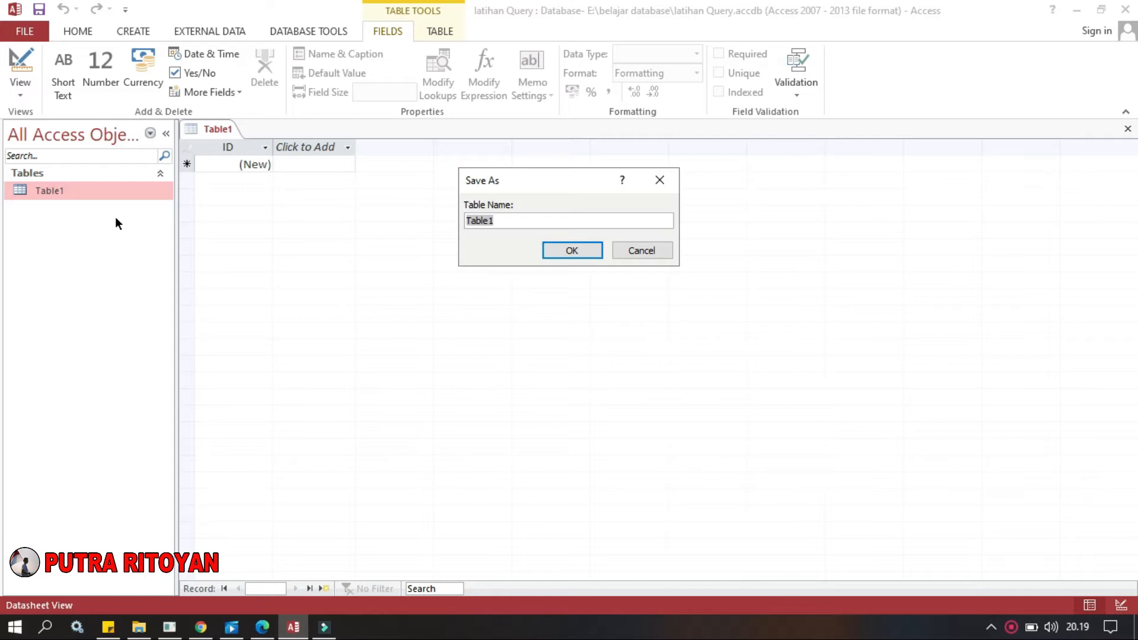
{"action": "type", "text": "tbnilai"}
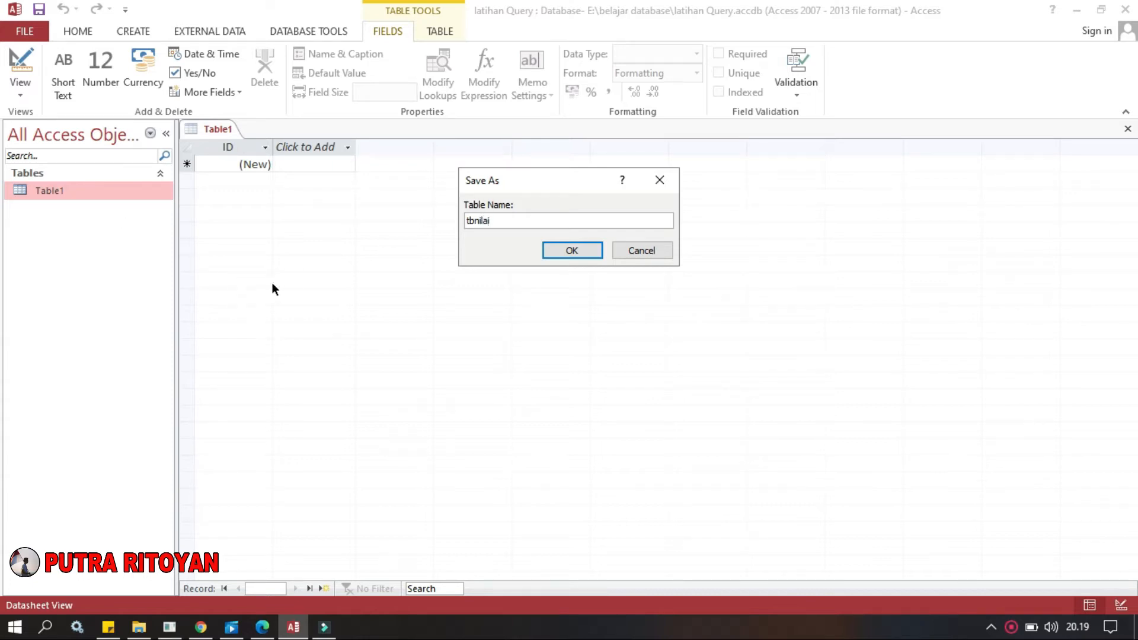
{"action": "left_click", "coordinate": [553, 251]}
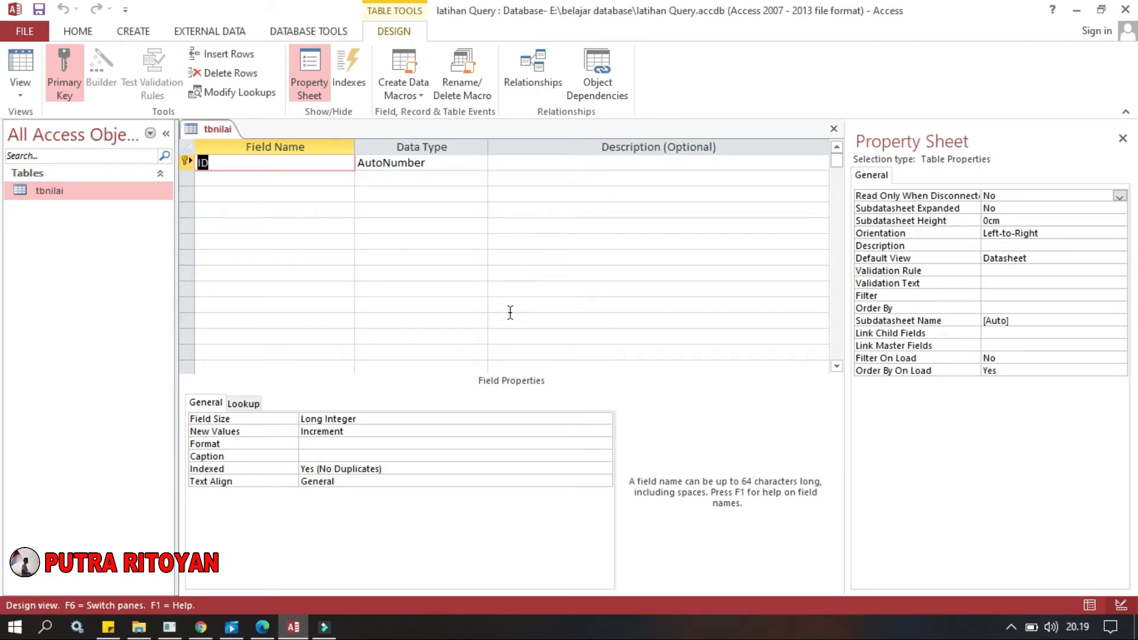
Rename the primary key field to nis and set it to Short Text with a field size of 15.
{"action": "left_click", "coordinate": [235, 163]}
{"action": "left_click", "coordinate": [189, 160]}
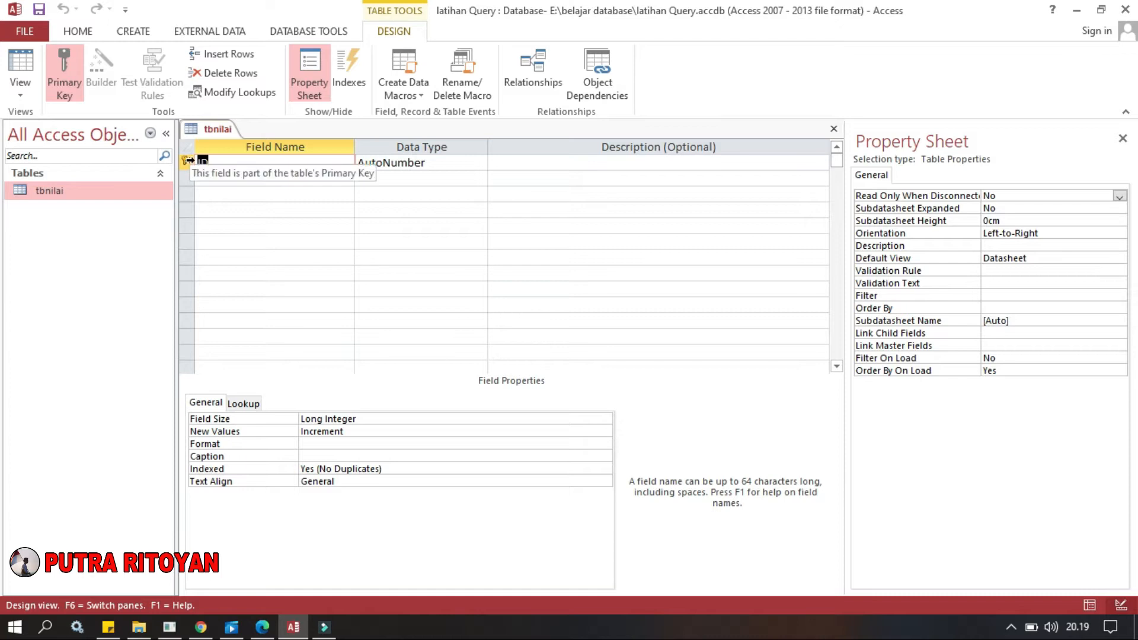
{"action": "type", "text": "nis"}
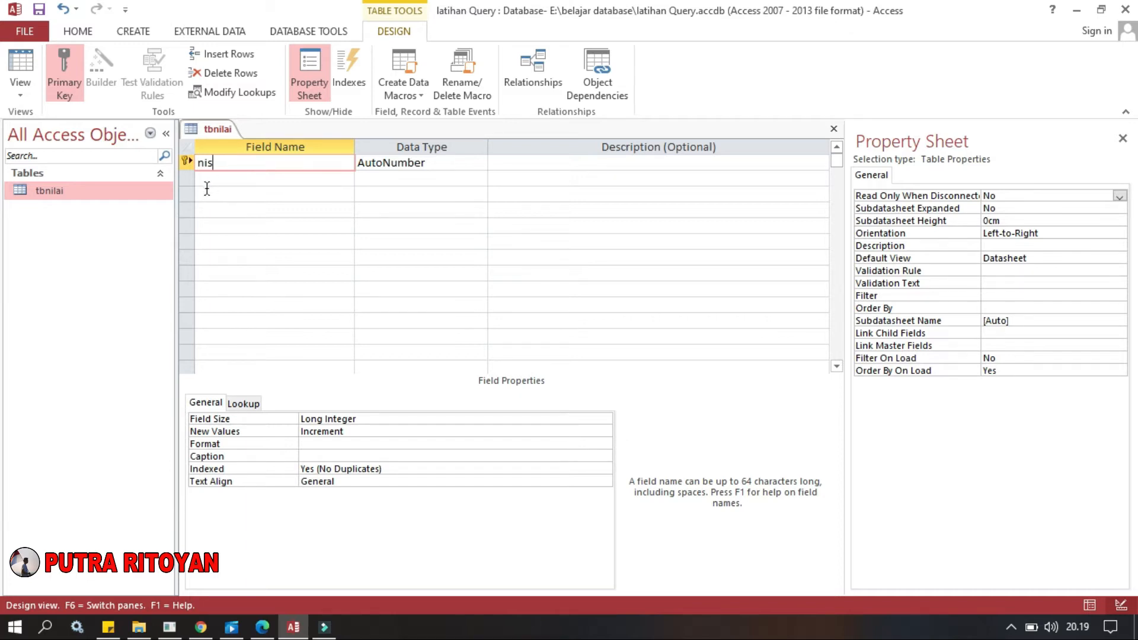
{"action": "left_click", "coordinate": [466, 164]}
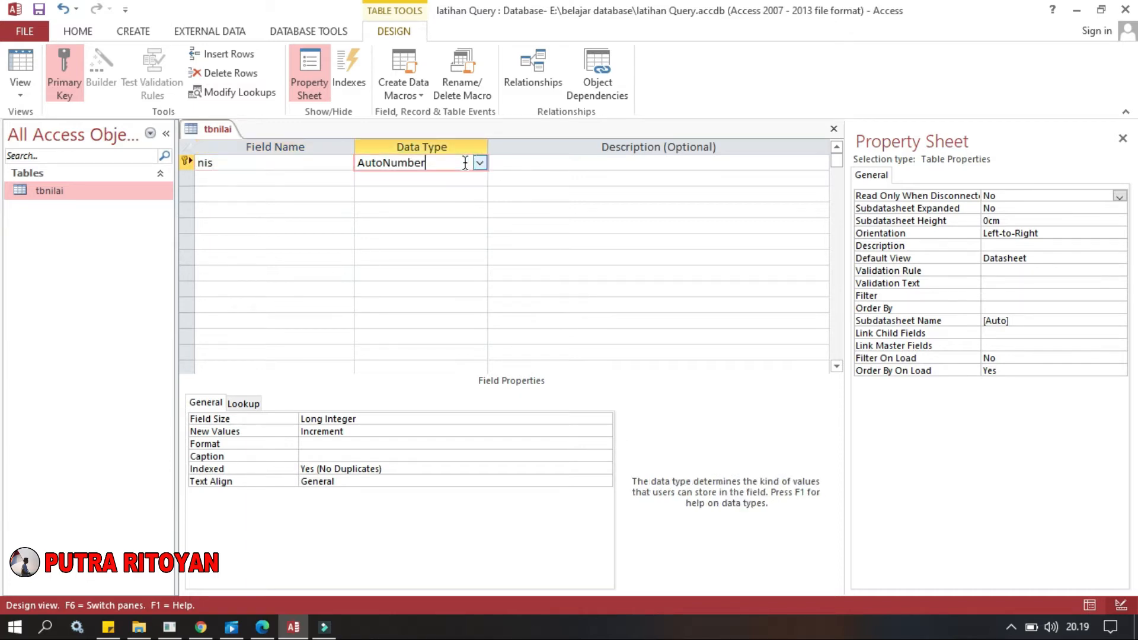
{"action": "left_click", "coordinate": [478, 161]}
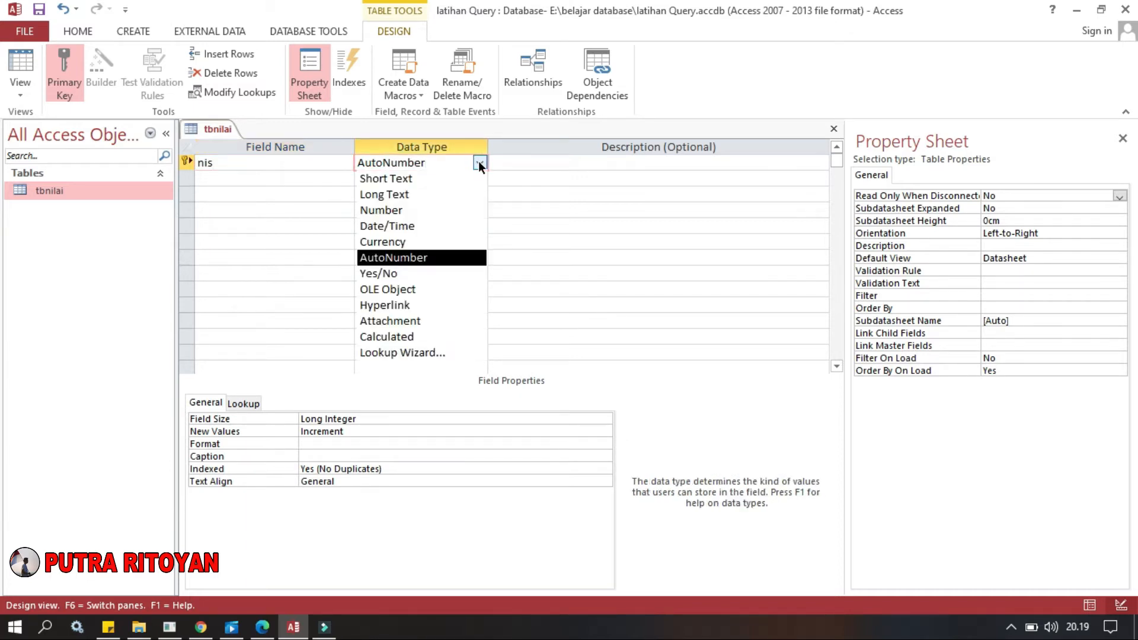
{"action": "left_click", "coordinate": [418, 184]}
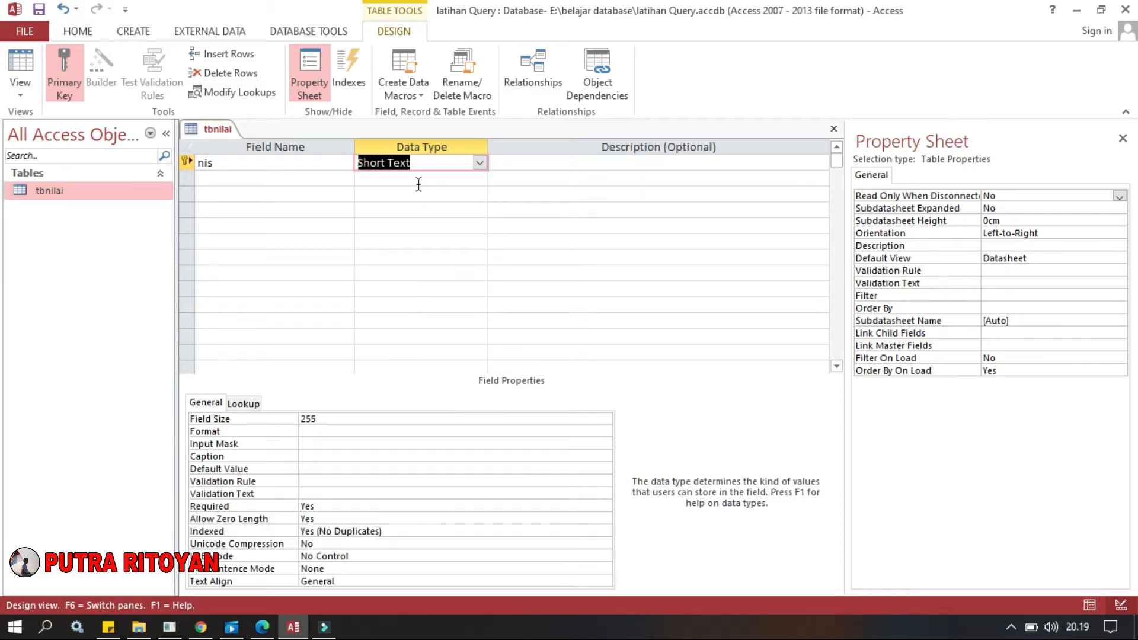
{"action": "left_click", "coordinate": [286, 417]}
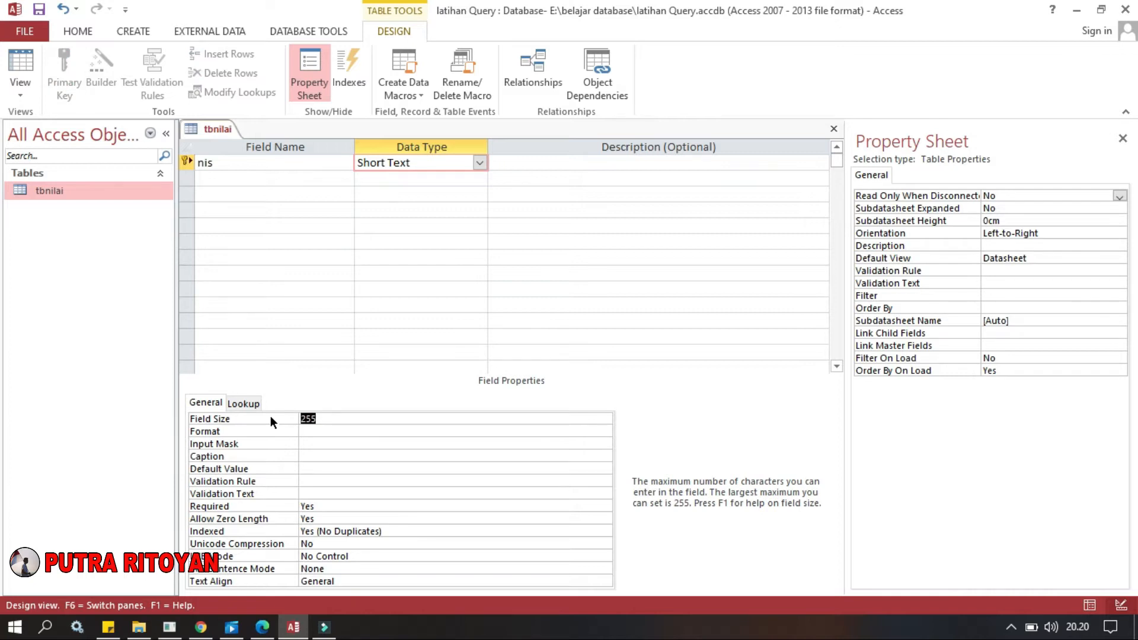
{"action": "type", "text": "15"}
Add a nama field below nis with the Short Text data type.
{"action": "left_click", "coordinate": [259, 179]}
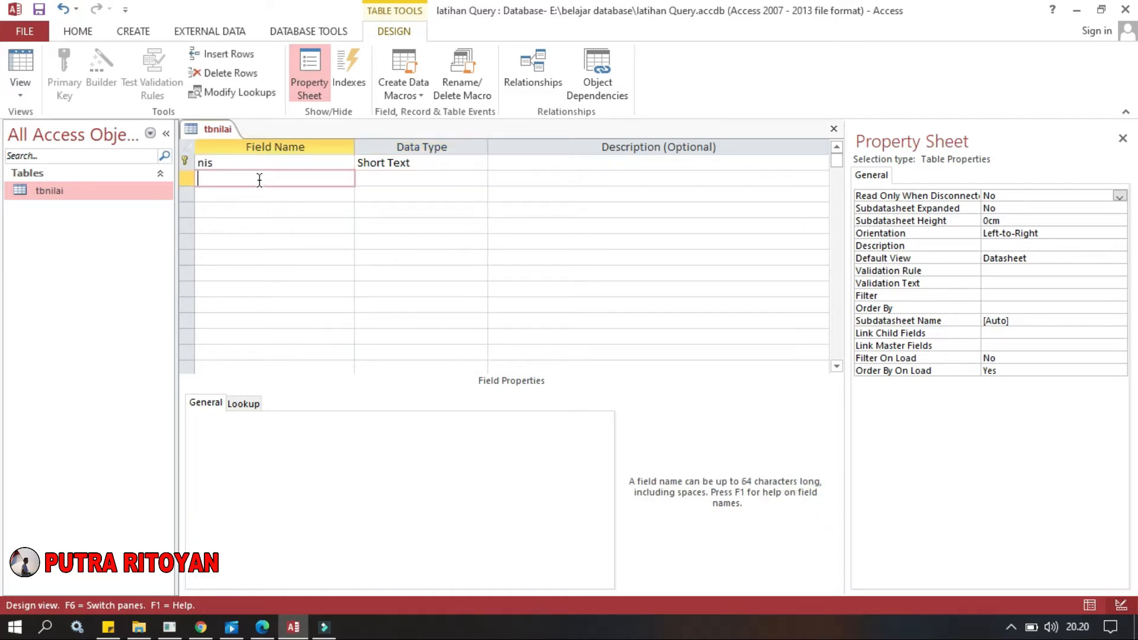
{"action": "type", "text": "nama"}
{"action": "left_click", "coordinate": [418, 179]}
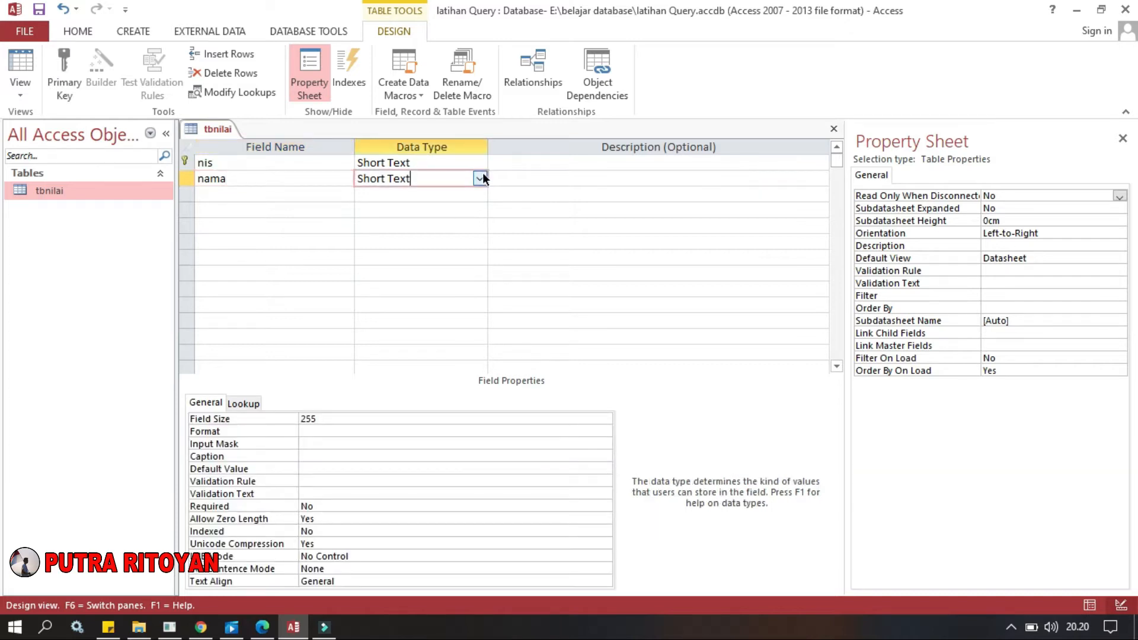
{"action": "left_click", "coordinate": [483, 174]}
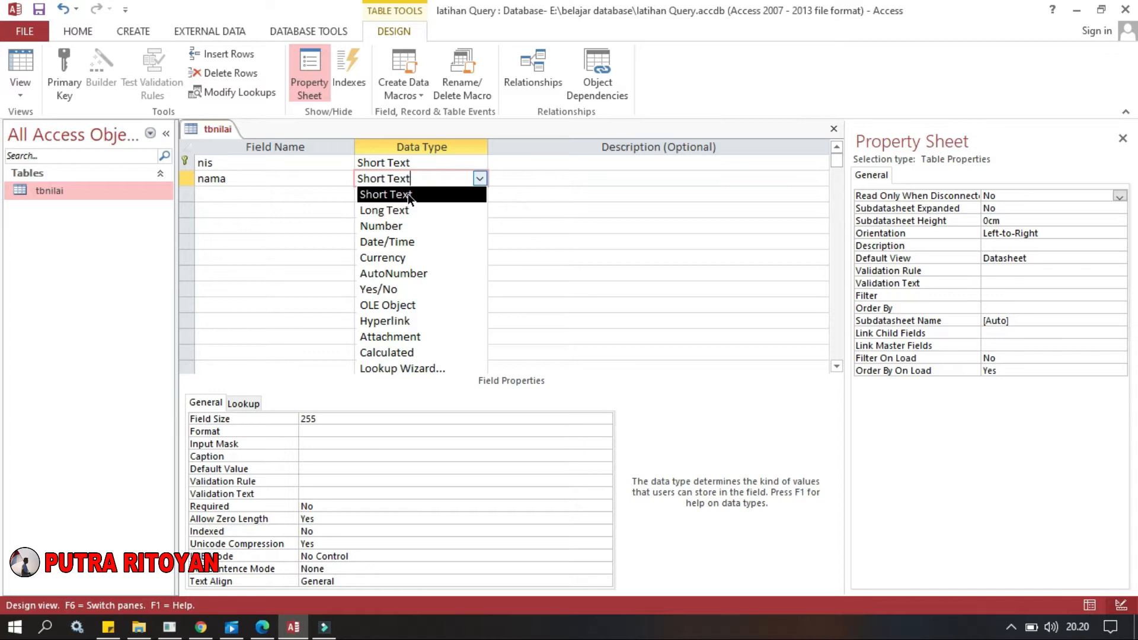
{"action": "left_click", "coordinate": [391, 194]}
{"action": "left_click", "coordinate": [317, 432]}
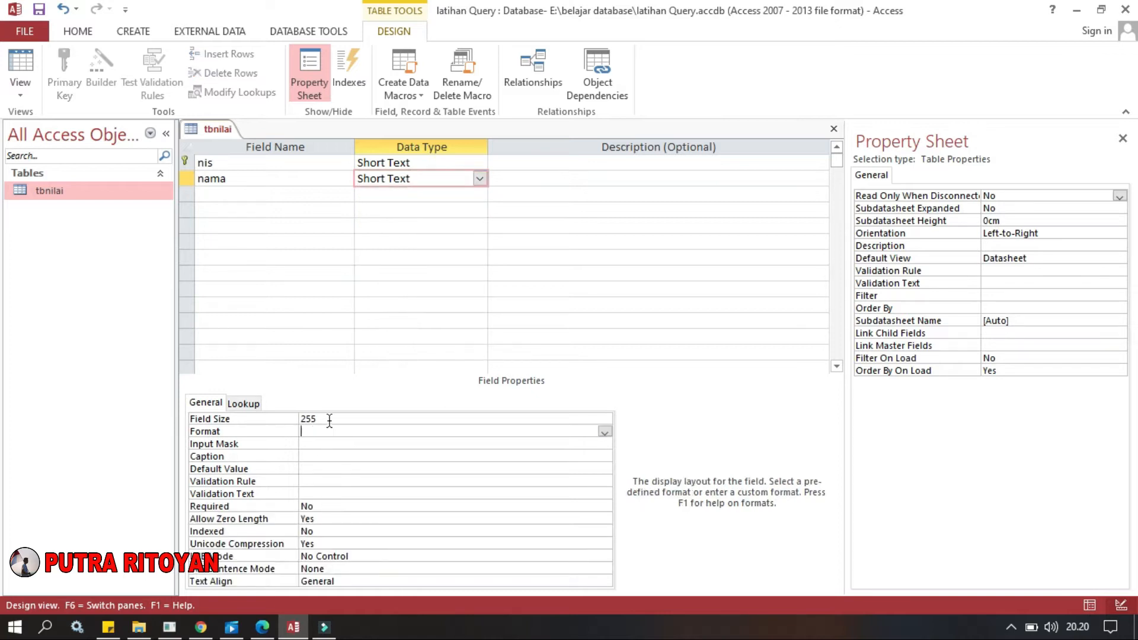
{"action": "left_click", "coordinate": [294, 414]}
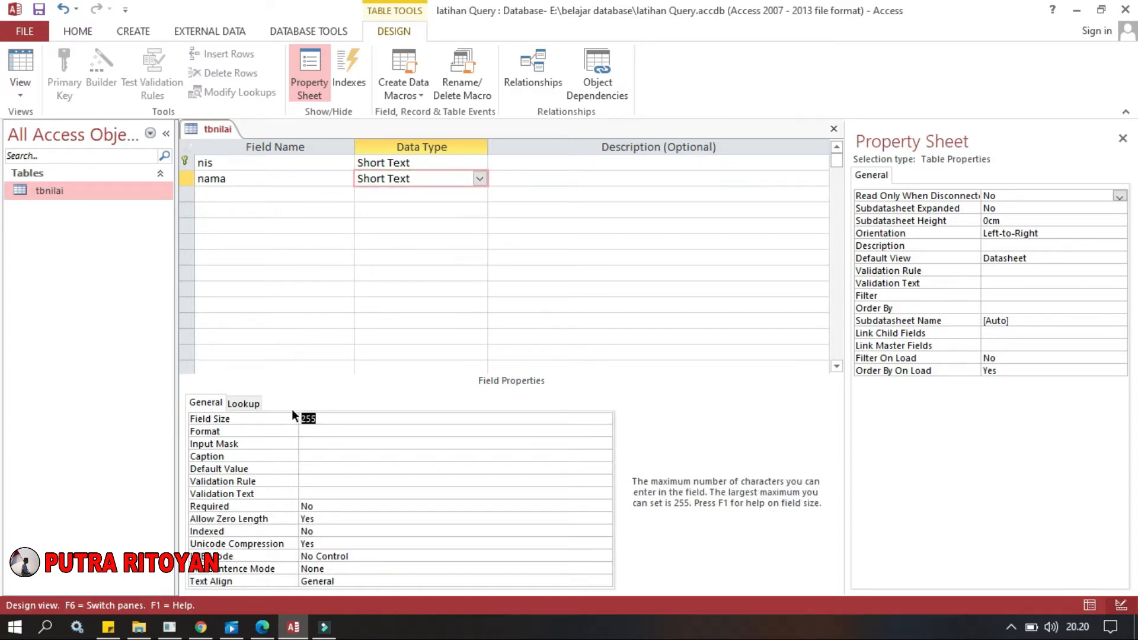
{"action": "left_click", "coordinate": [181, 163]}
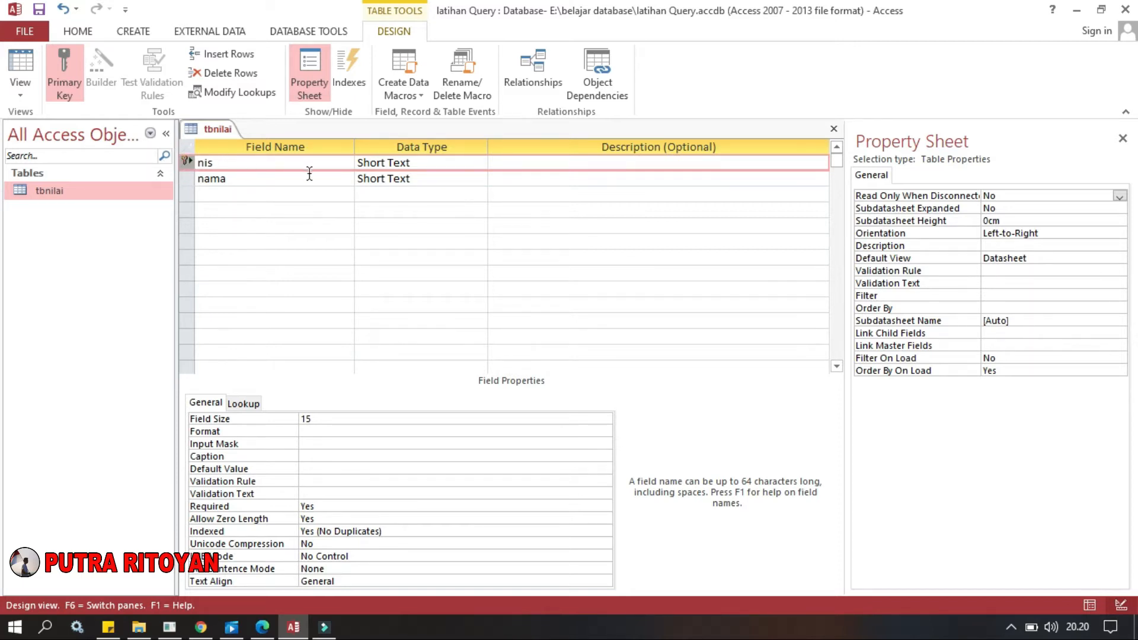
Add a nilaipa field below nama with the Number data type.
{"action": "left_click", "coordinate": [214, 195]}
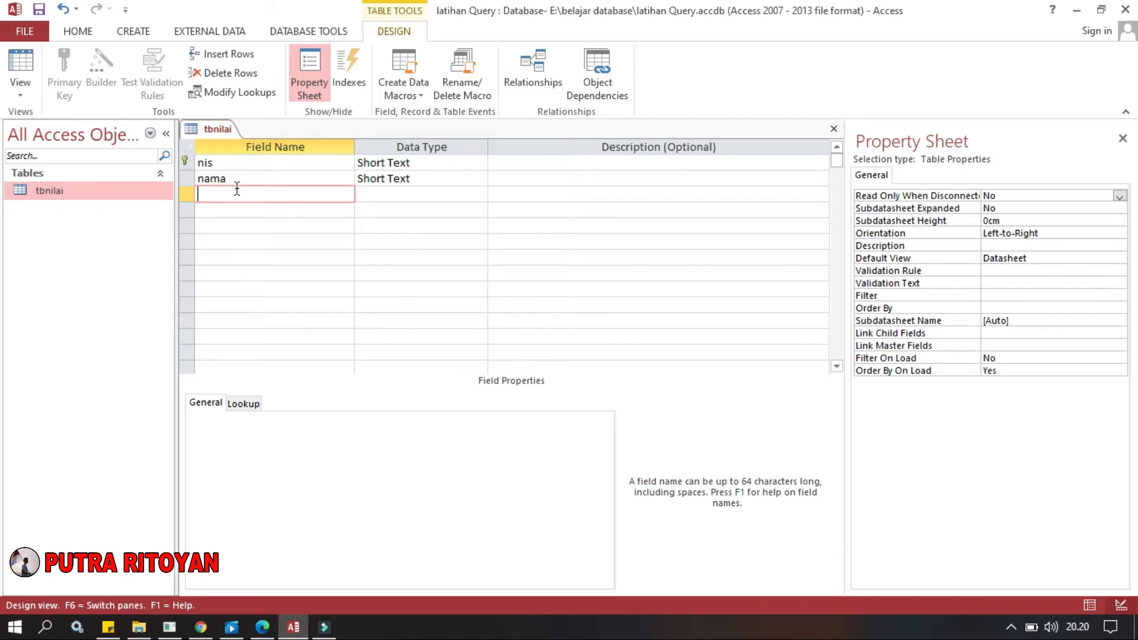
{"action": "type", "text": "nilaipa"}
{"action": "left_click", "coordinate": [399, 198]}
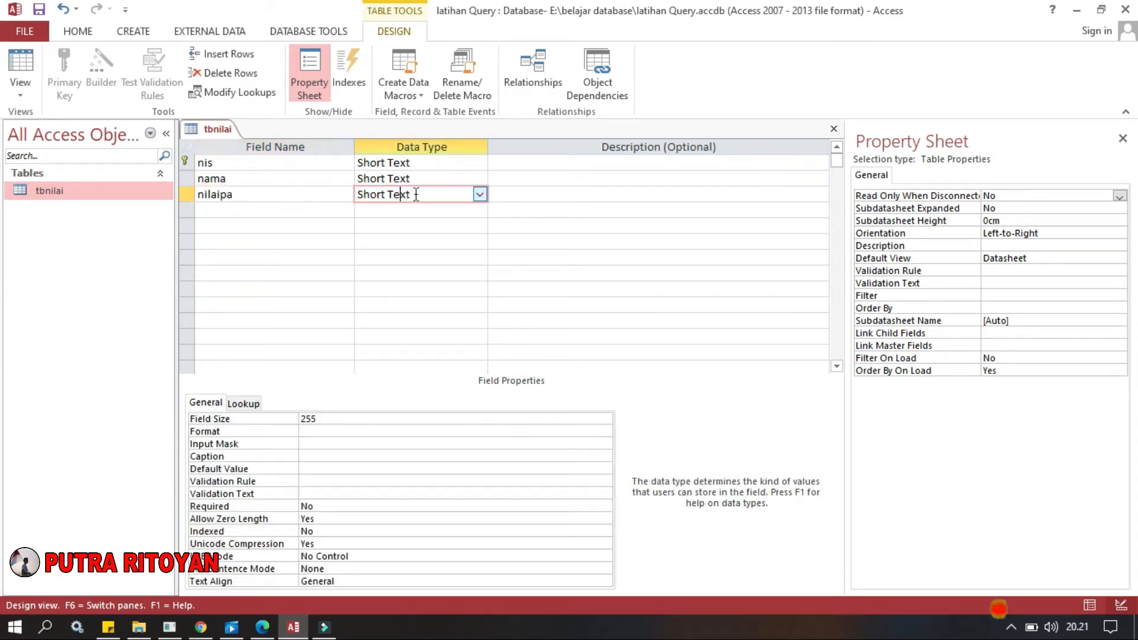
{"action": "left_click", "coordinate": [478, 194]}
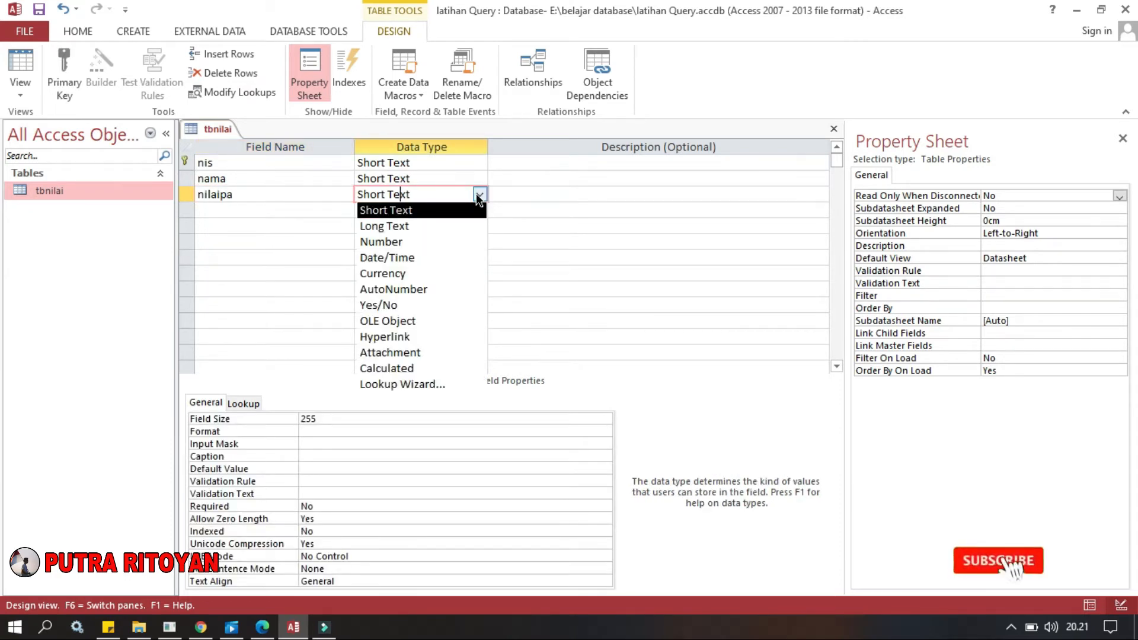
{"action": "left_click", "coordinate": [405, 247]}
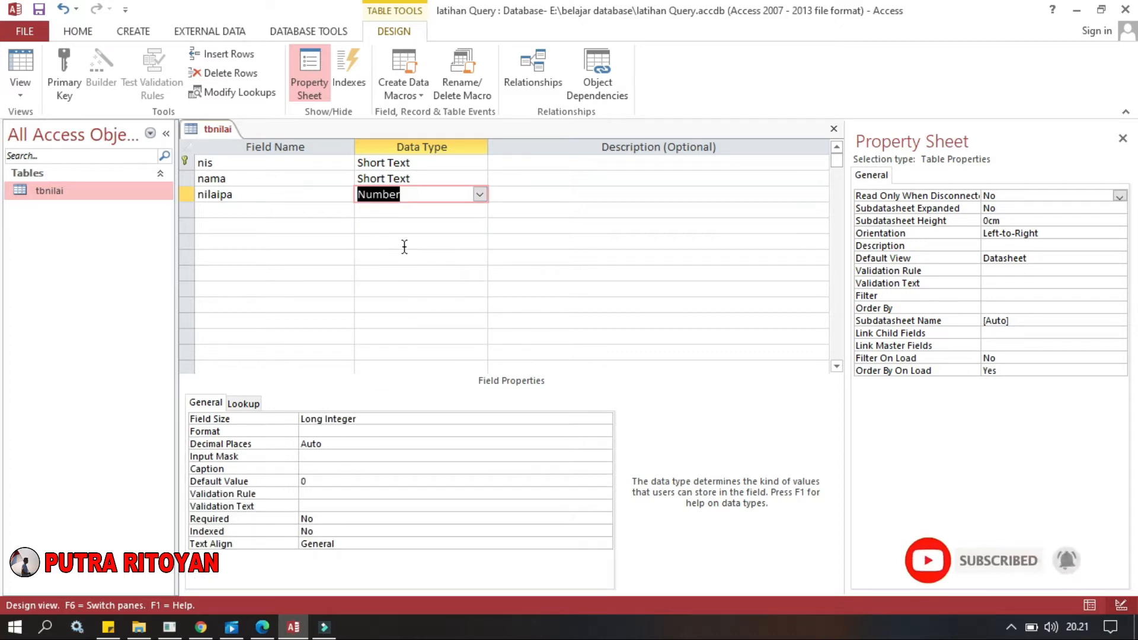
Add a nilaiips field below nilaipa with the Number data type.
{"action": "left_click", "coordinate": [234, 208]}
{"action": "type", "text": "nilaiips"}
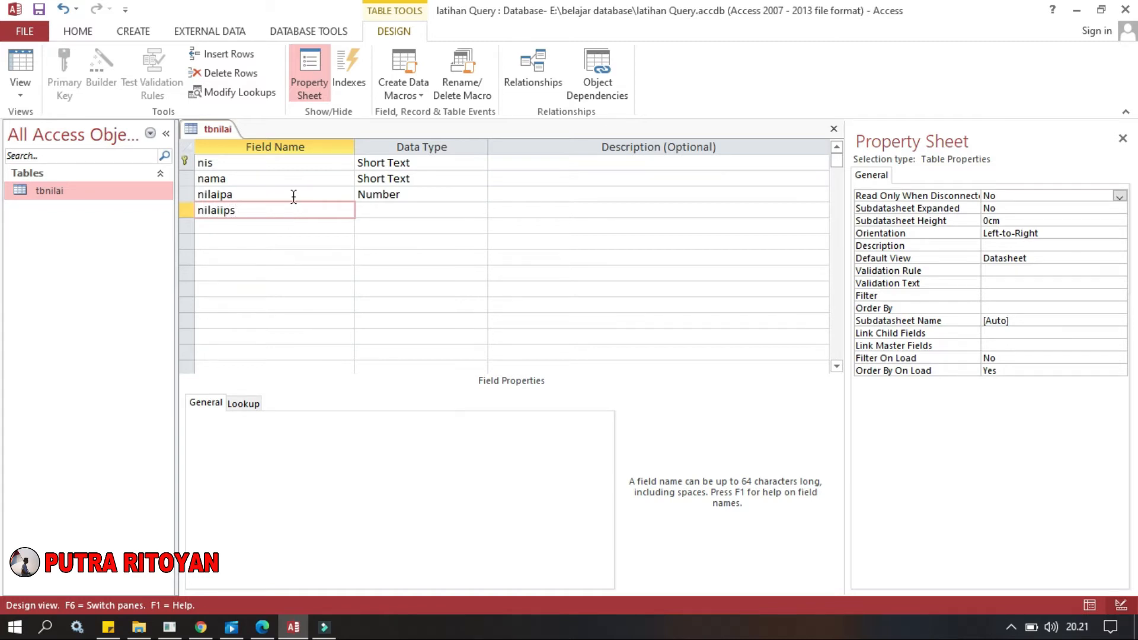
{"action": "left_click", "coordinate": [388, 212]}
{"action": "left_click", "coordinate": [480, 211]}
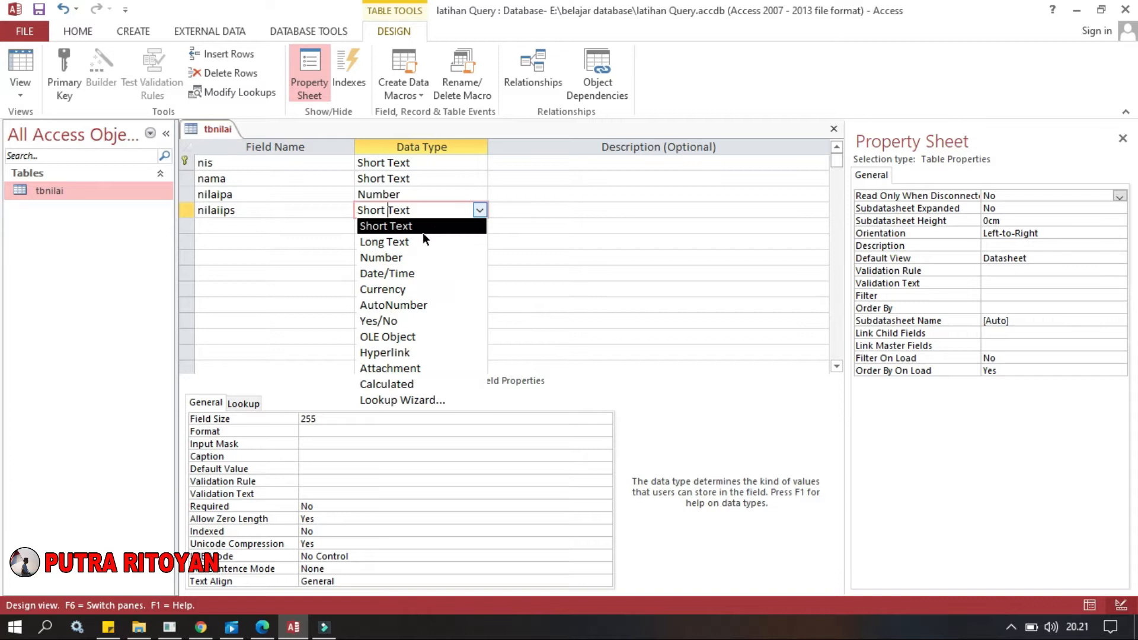
{"action": "left_click", "coordinate": [395, 256]}
Add a nilaimtk field below nilaiips with the Number data type.
{"action": "left_click", "coordinate": [249, 225]}
{"action": "type", "text": "nilai"}
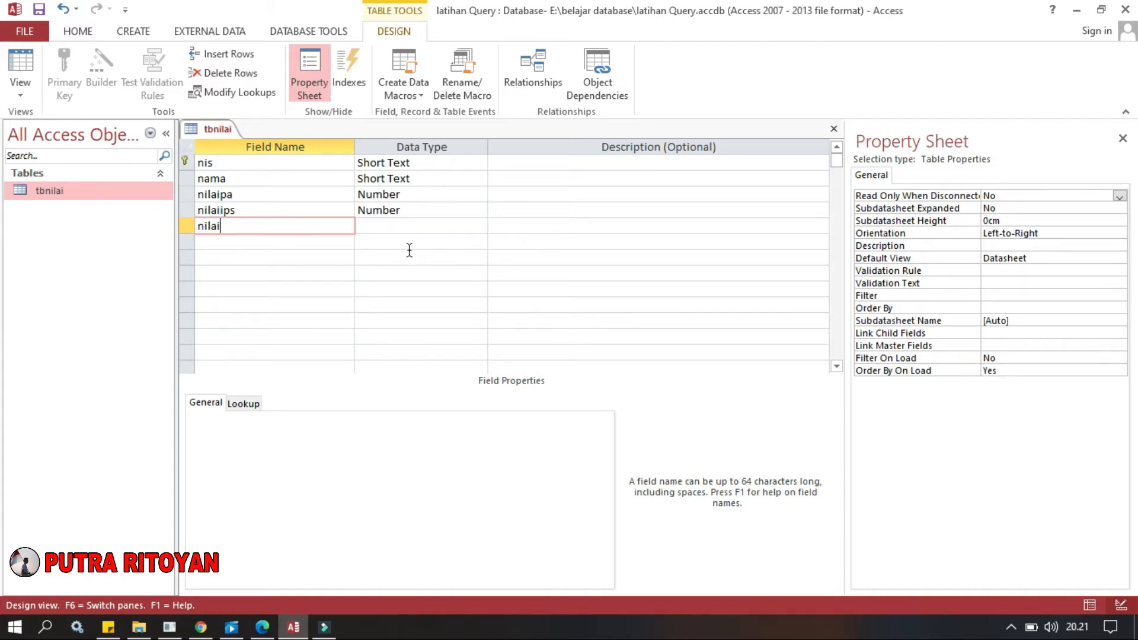
{"action": "type", "text": "mtk"}
{"action": "left_click", "coordinate": [395, 225]}
{"action": "left_click", "coordinate": [480, 226]}
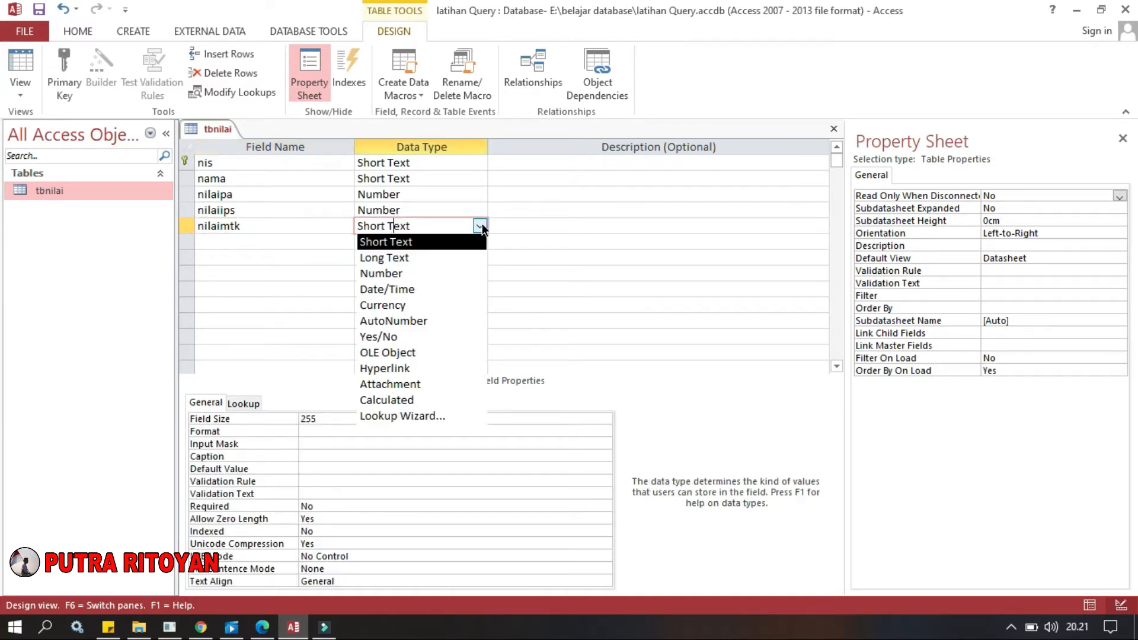
{"action": "left_click", "coordinate": [391, 273]}
Save the tbnilai table design and close the table.
{"action": "left_click", "coordinate": [529, 159]}
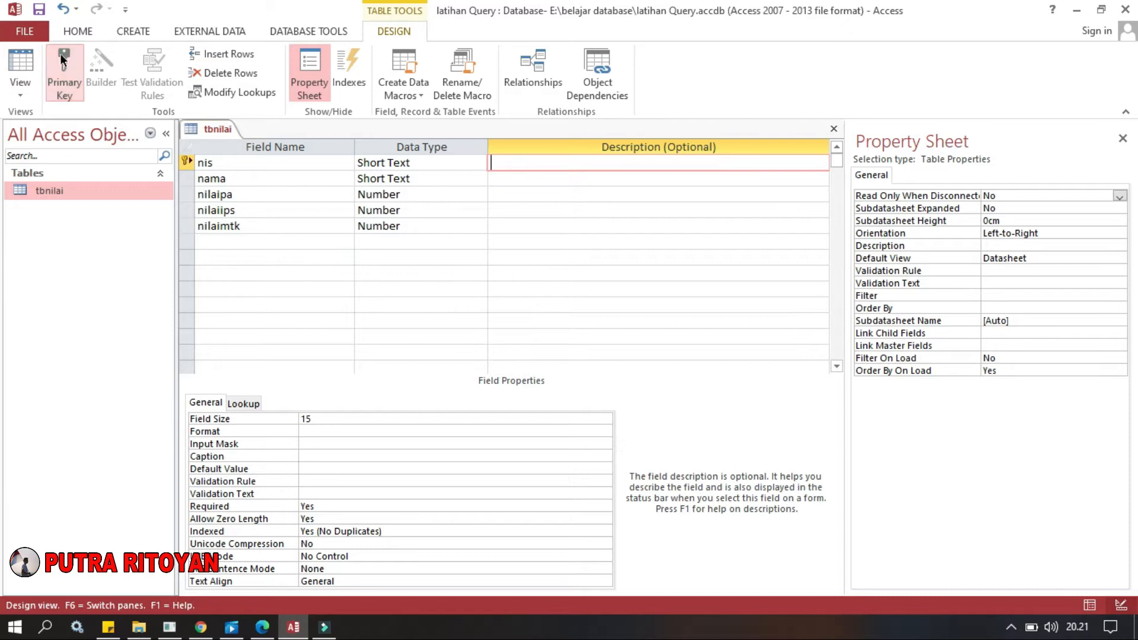
{"action": "left_click", "coordinate": [39, 11]}
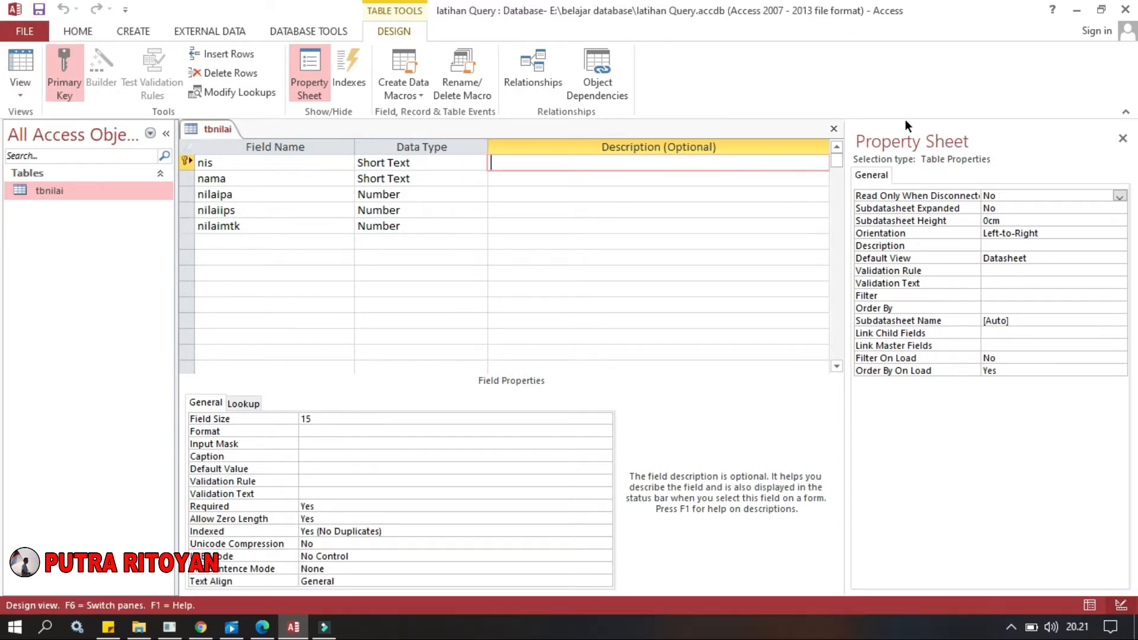
{"action": "left_click", "coordinate": [833, 129]}
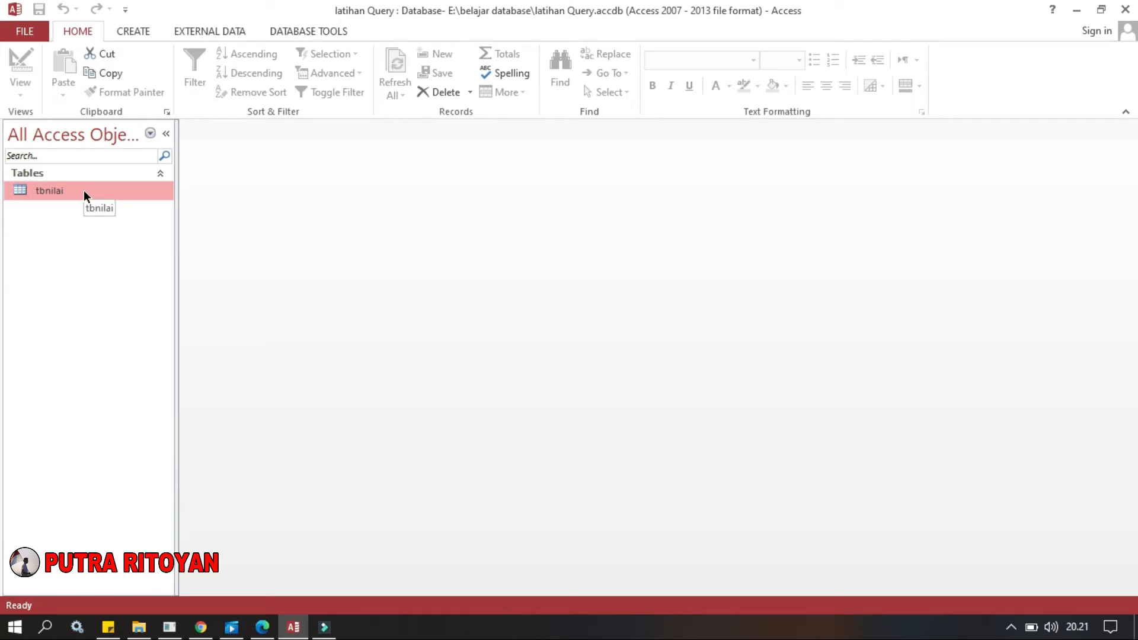
Open the tbnilai table and enter the first student's number and name in uppercase.
{"action": "double_click", "coordinate": [57, 195]}
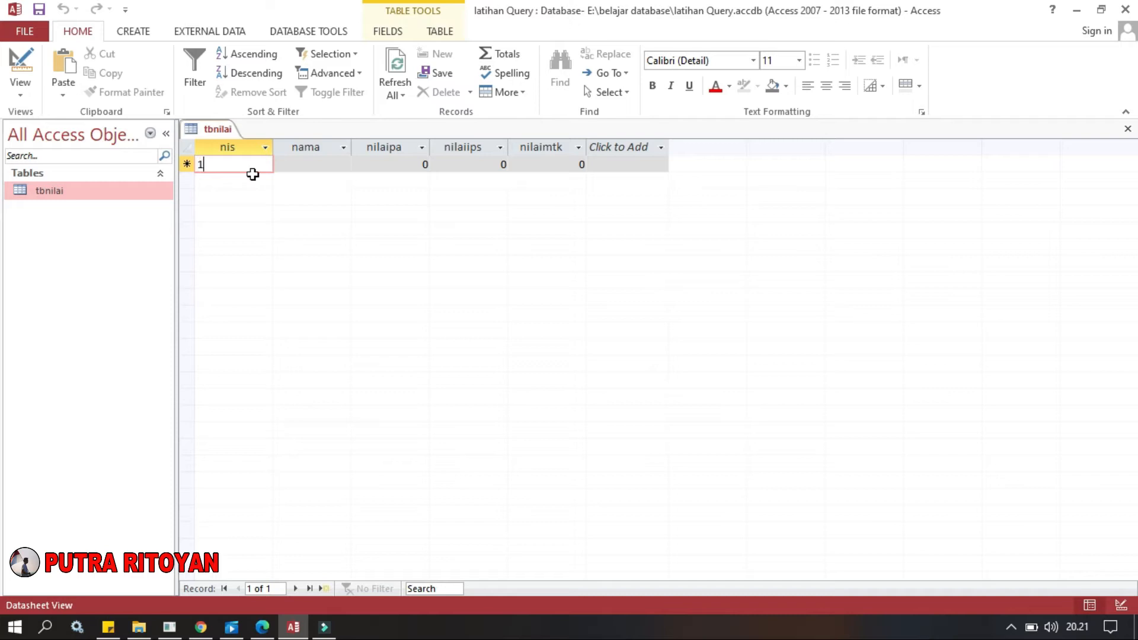
{"action": "type", "text": "1002"}
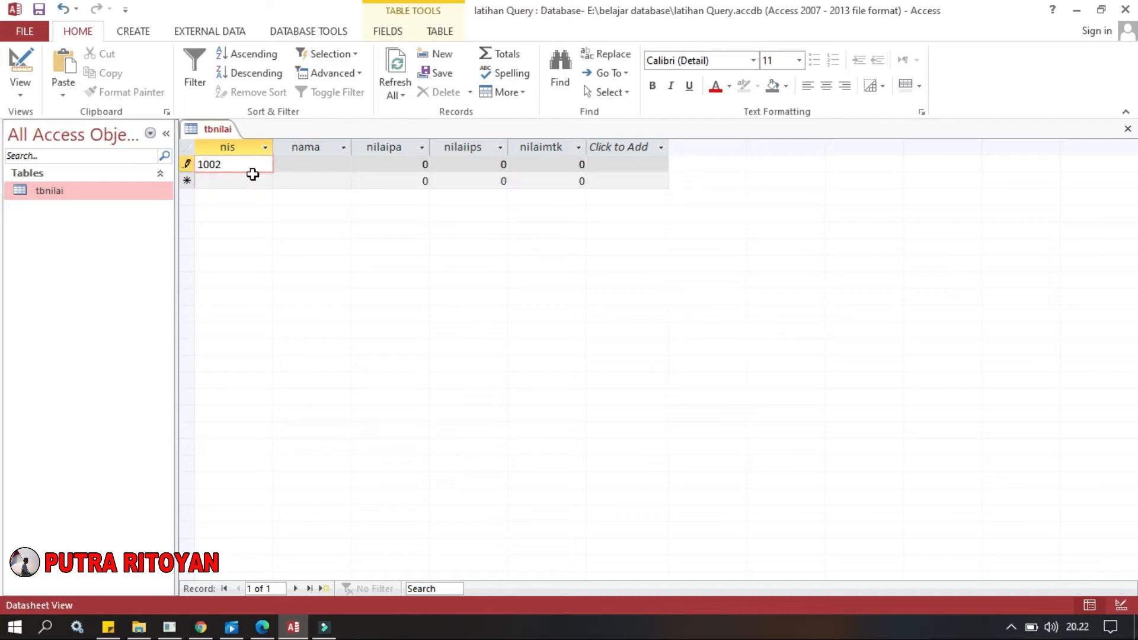
{"action": "left_click", "coordinate": [304, 163]}
{"action": "key", "text": "Caps_Lock"}
{"action": "type", "text": "BUDIMAN"}
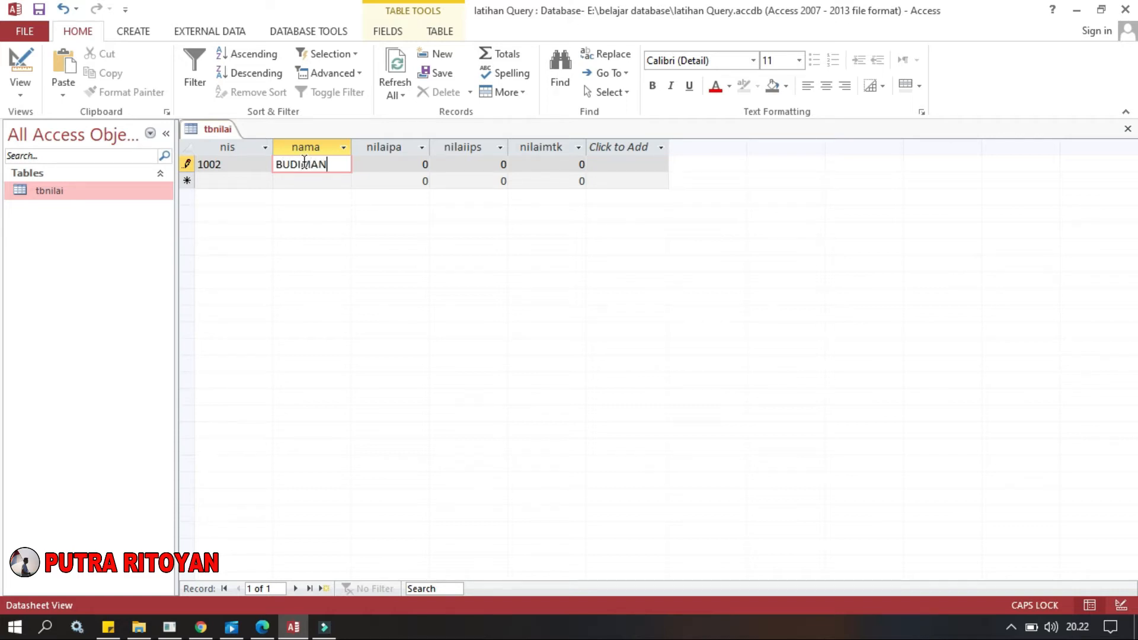
Set the first student's grades to 98 for nilaipa, 89 for nilaiips and 86 for nilaimtk.
{"action": "key", "text": "Tab"}
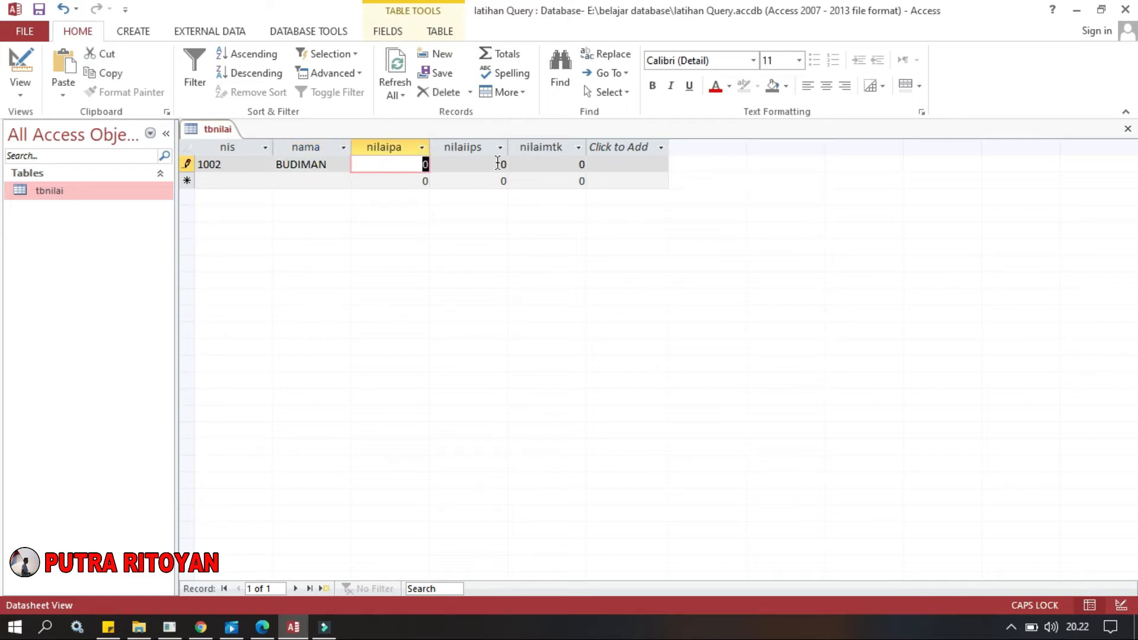
{"action": "type", "text": "98"}
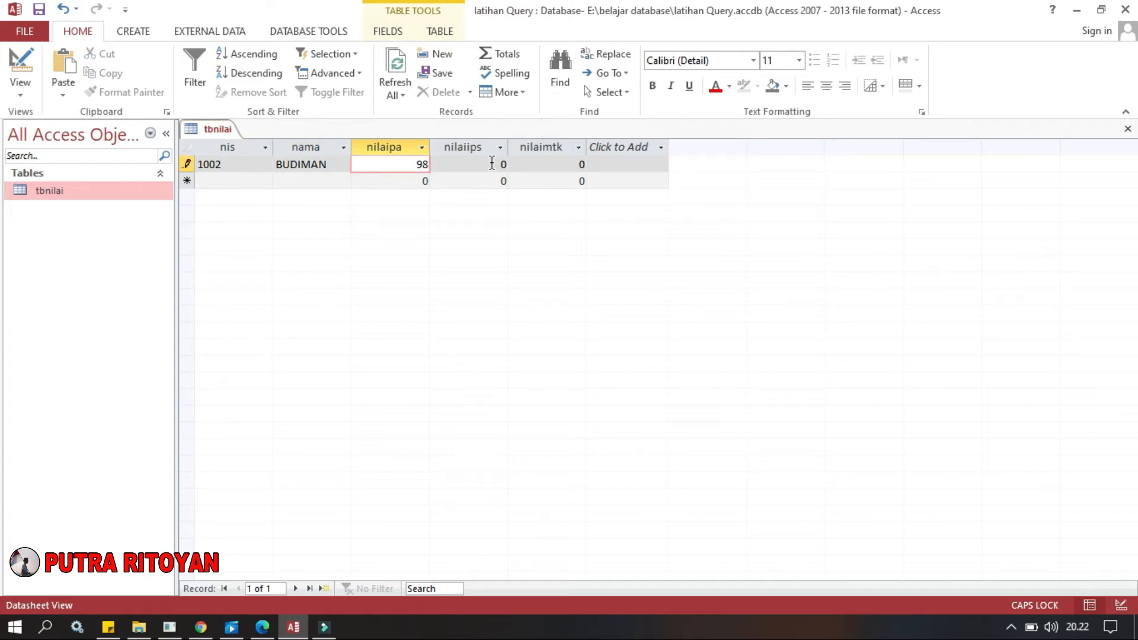
{"action": "key", "text": "Tab"}
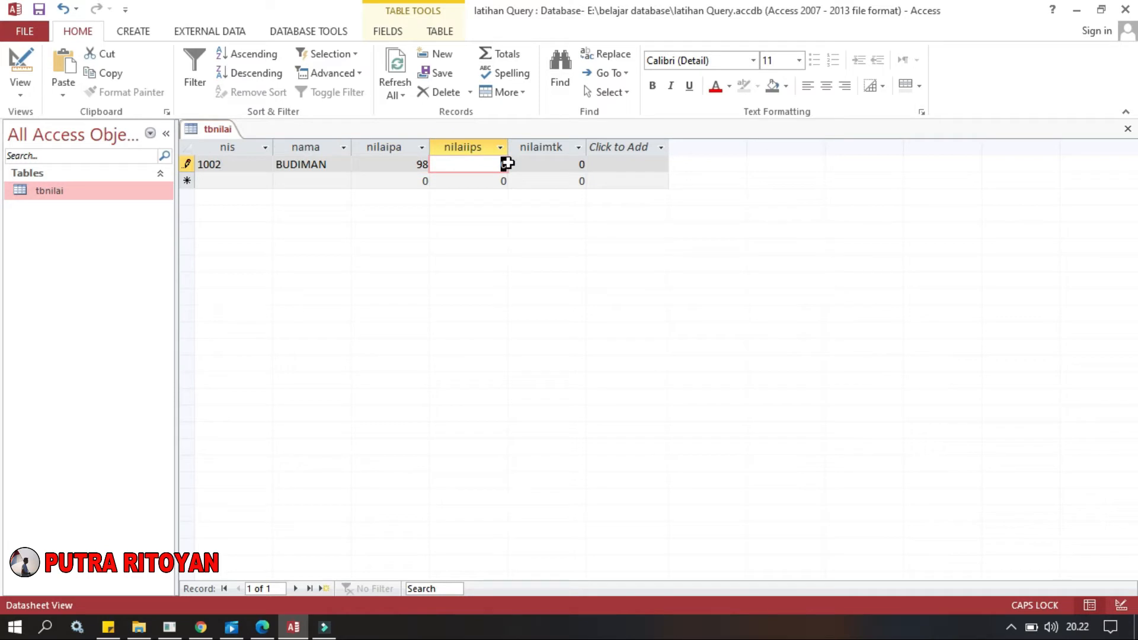
{"action": "type", "text": "89"}
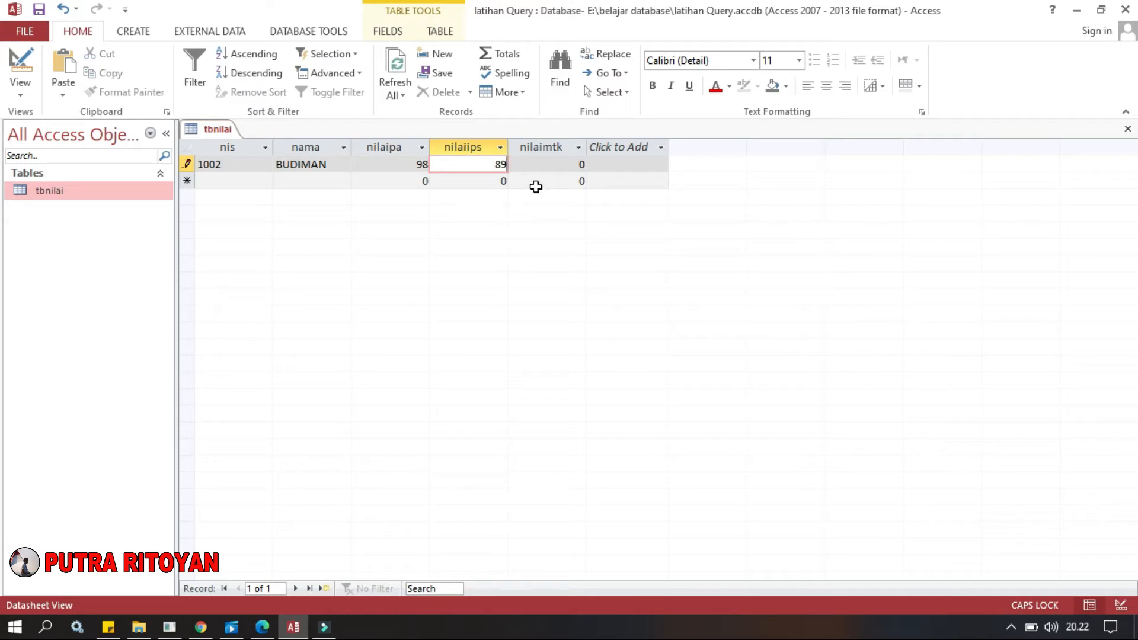
{"action": "left_click", "coordinate": [586, 166]}
{"action": "type", "text": "86"}
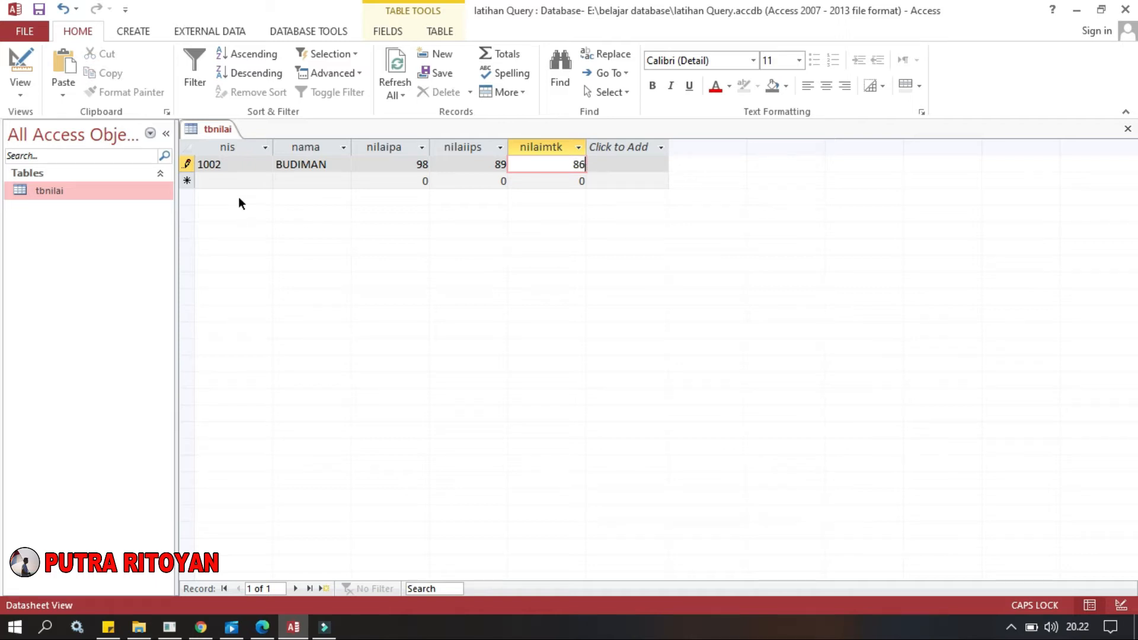
Add a second record with the student's number, name and grades of 99 for nilaipa, 90 for nilaiips and 79 for nilaimtk.
{"action": "left_click", "coordinate": [233, 182]}
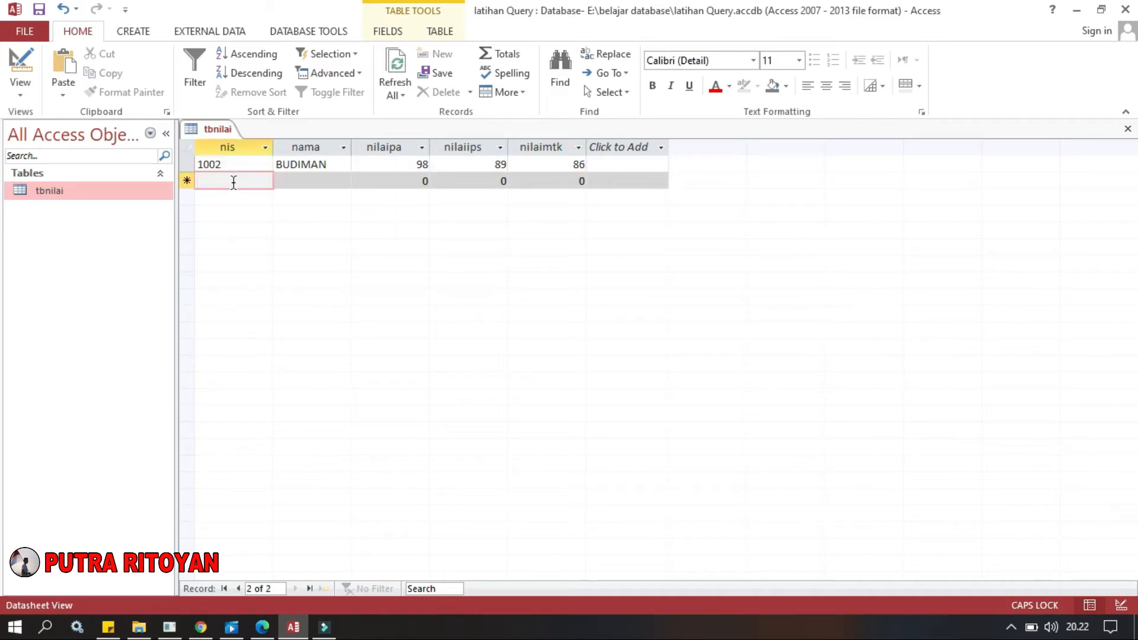
{"action": "type", "text": "1003"}
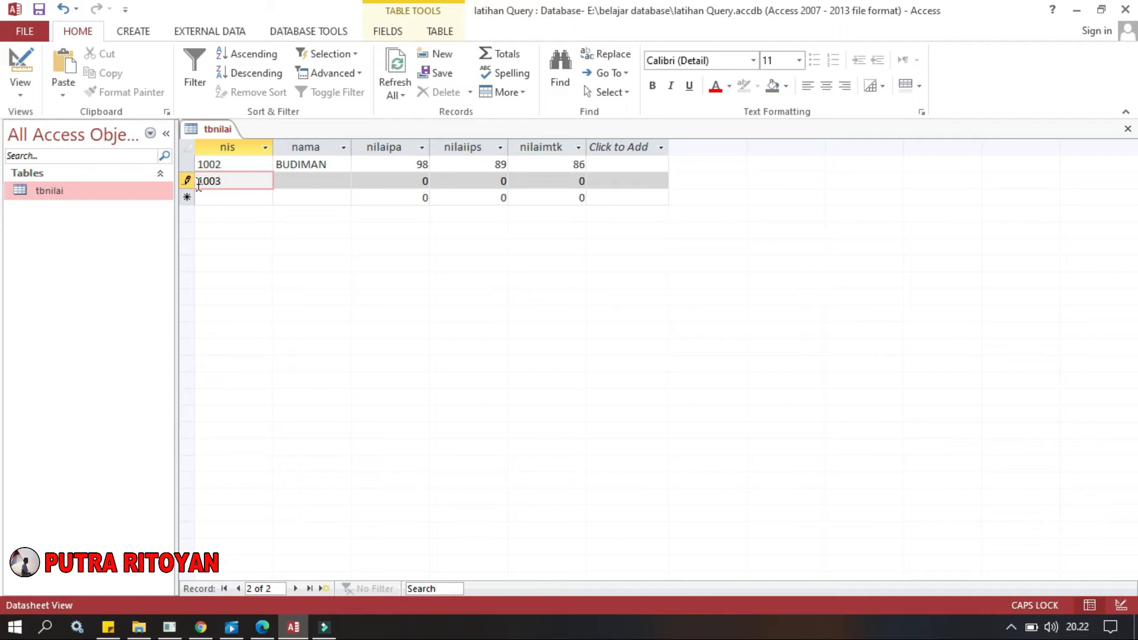
{"action": "left_click", "coordinate": [303, 181]}
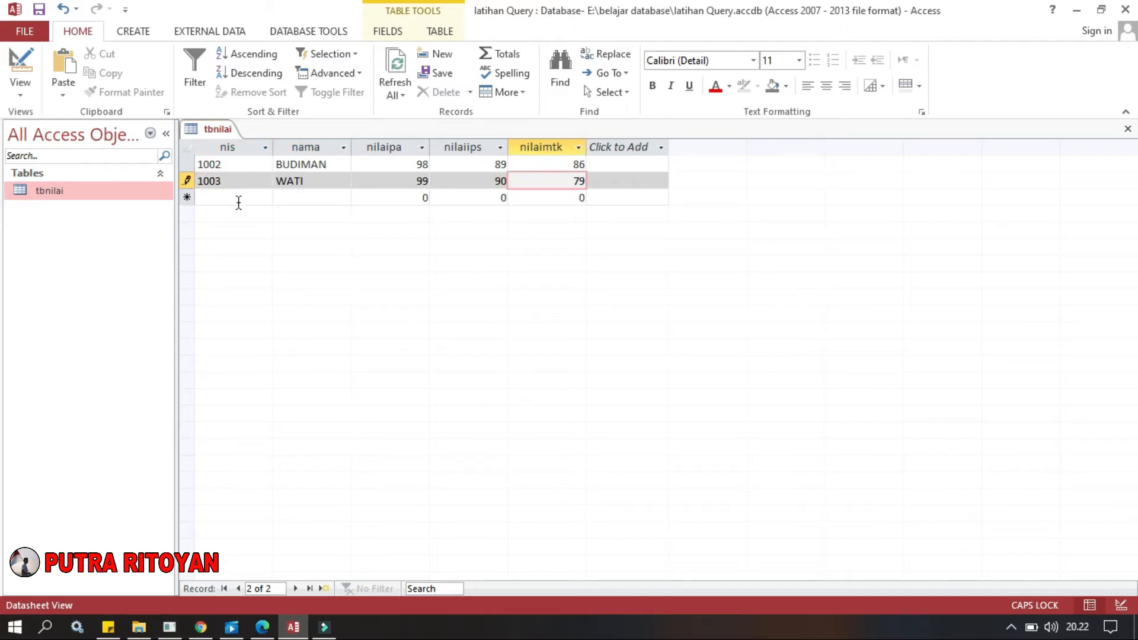
{"action": "key", "text": "Tab"}
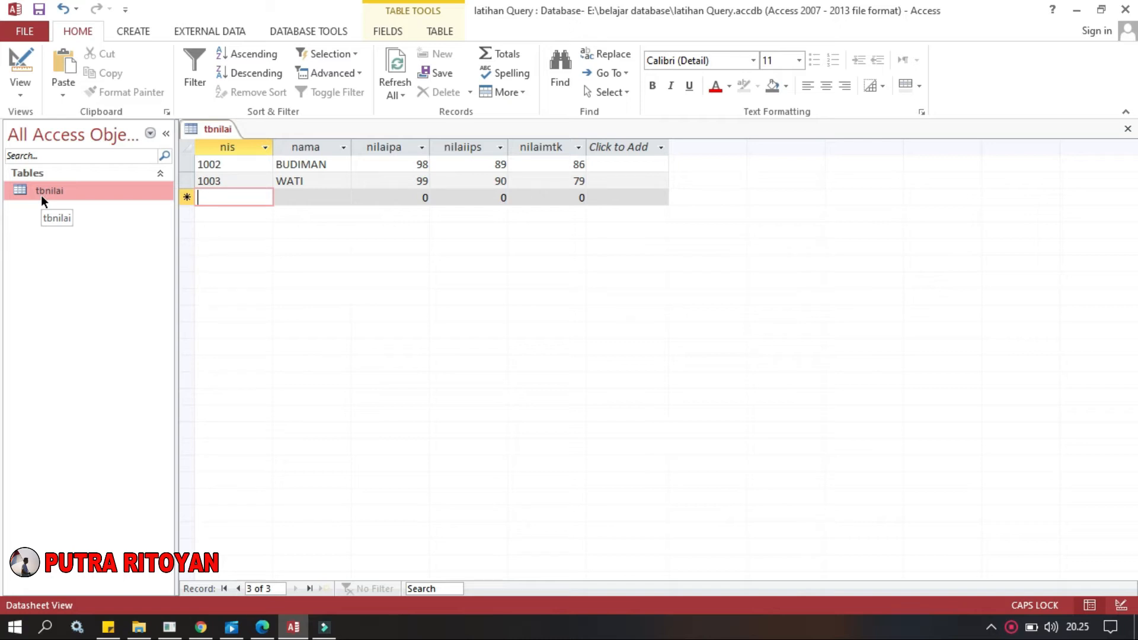
Create a new query in design view and add the tbnilai table to it.
{"action": "left_click", "coordinate": [137, 33]}
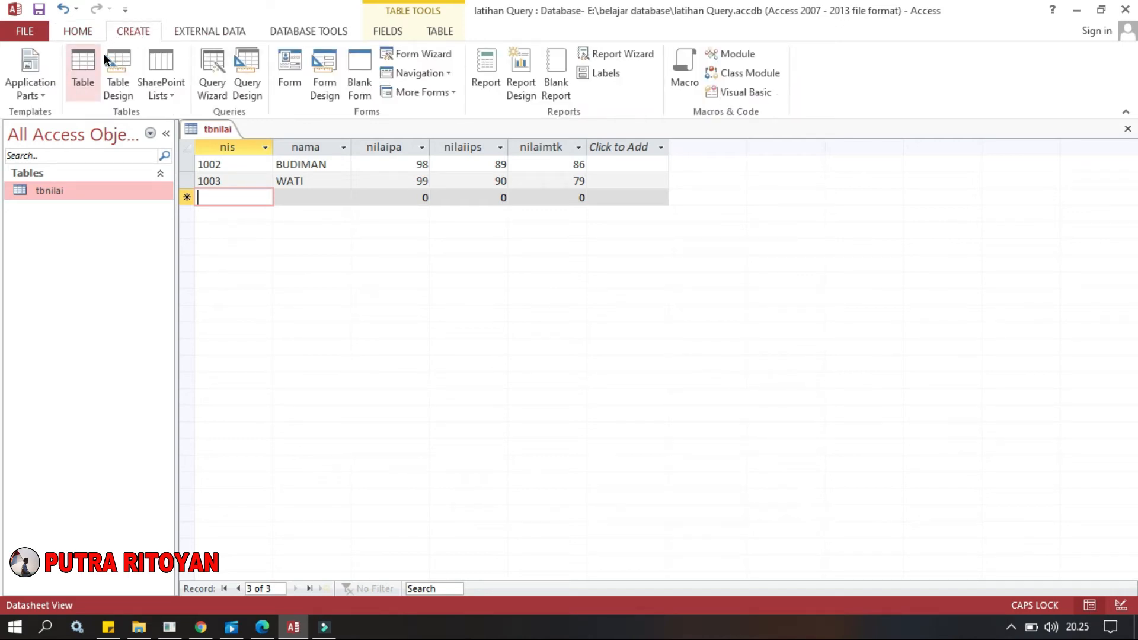
{"action": "left_click", "coordinate": [251, 68]}
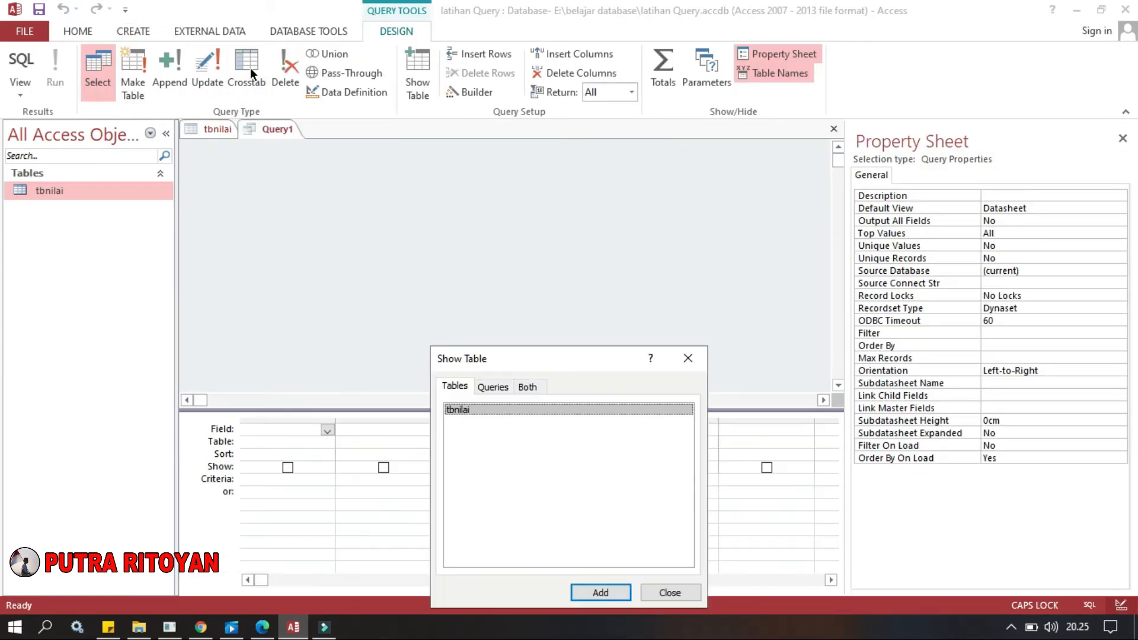
{"action": "left_click_drag", "start_coordinate": [533, 357], "coordinate": [546, 224]}
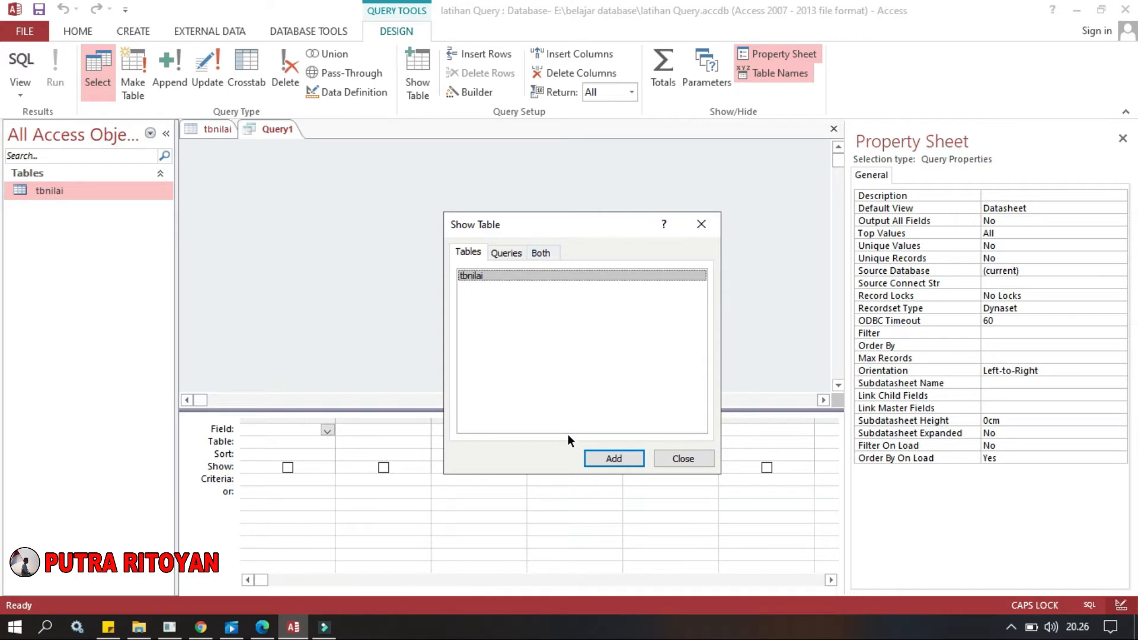
{"action": "left_click", "coordinate": [609, 458]}
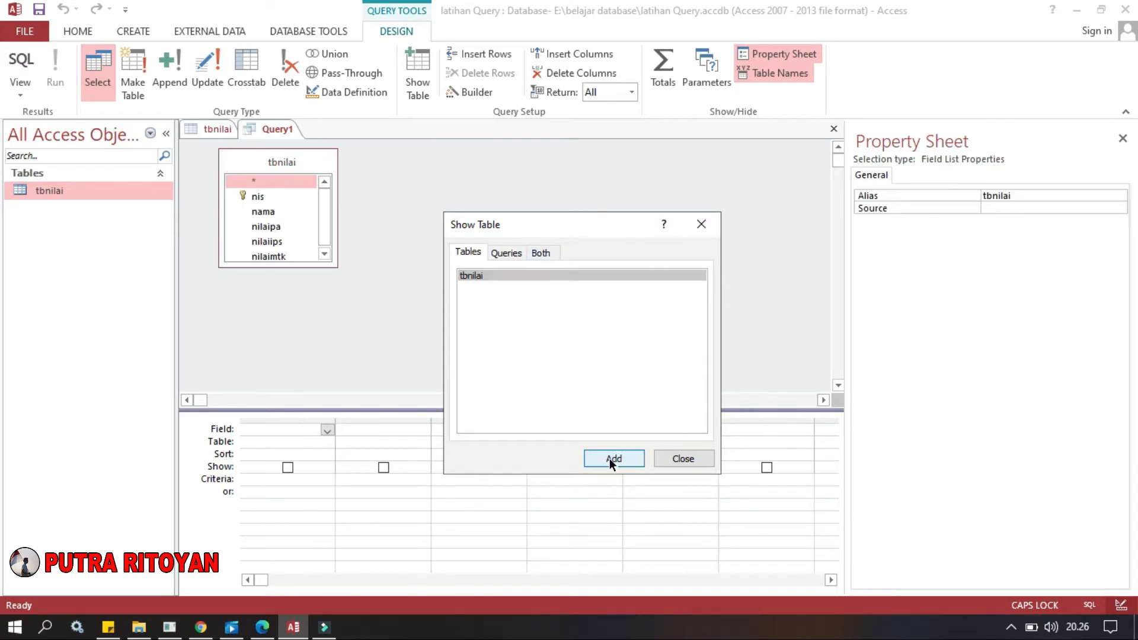
{"action": "left_click", "coordinate": [684, 459]}
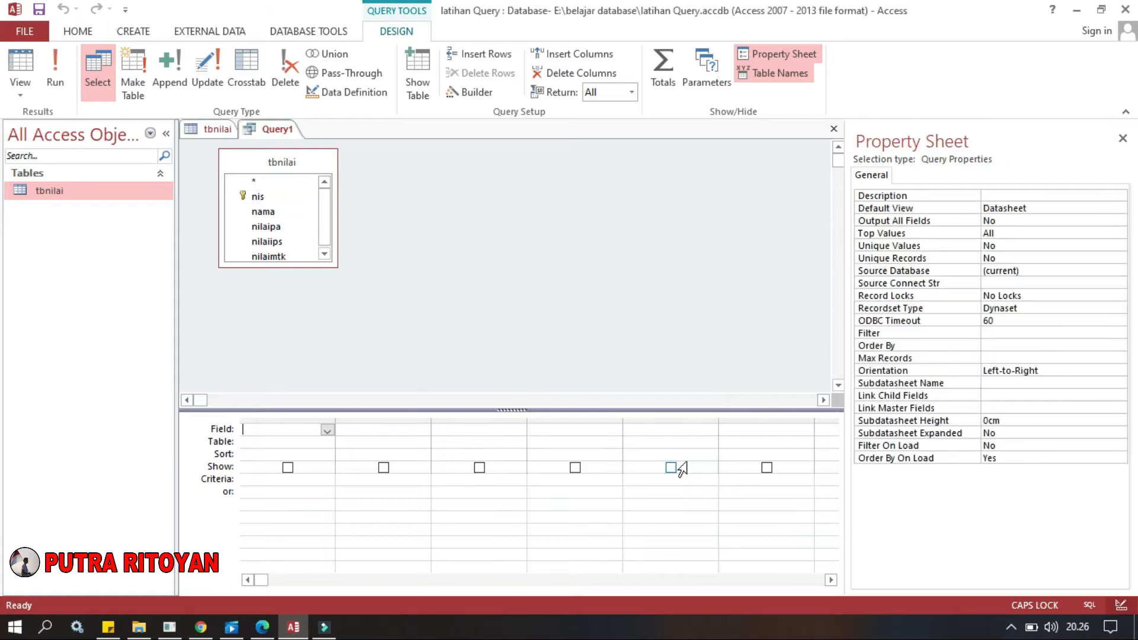
Set the query's first column to the nis field of the tbnilai table.
{"action": "left_click", "coordinate": [282, 443]}
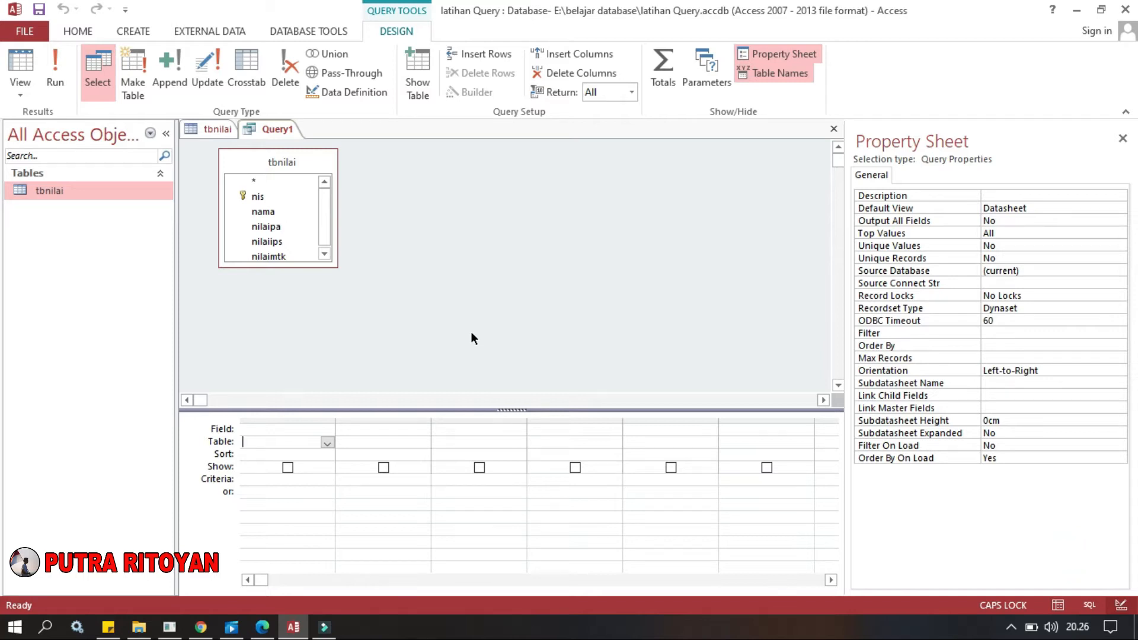
{"action": "left_click", "coordinate": [328, 444]}
{"action": "left_click", "coordinate": [262, 456]}
{"action": "left_click", "coordinate": [314, 427]}
{"action": "left_click", "coordinate": [327, 430]}
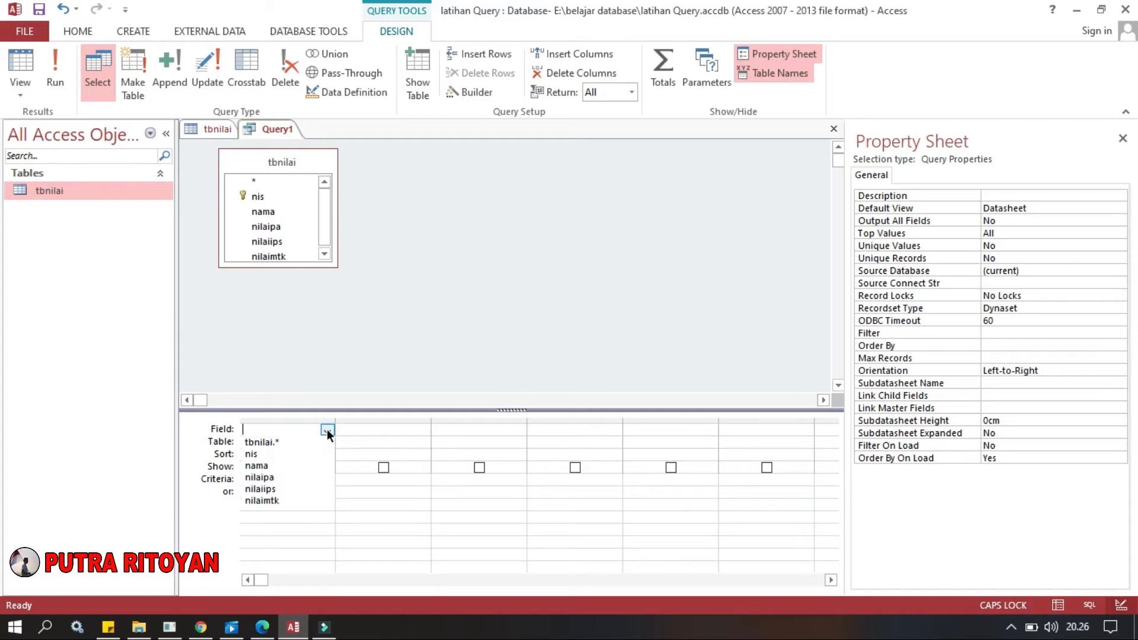
{"action": "left_click", "coordinate": [258, 453]}
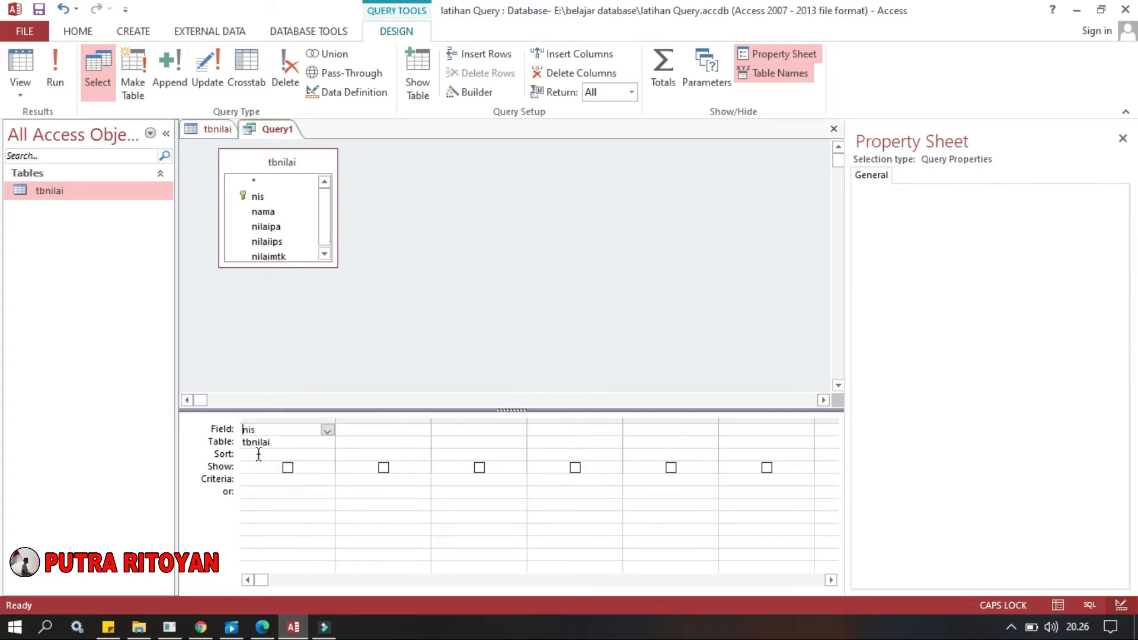
Set the query's second column to the nama field of the tbnilai table.
{"action": "left_click", "coordinate": [365, 444]}
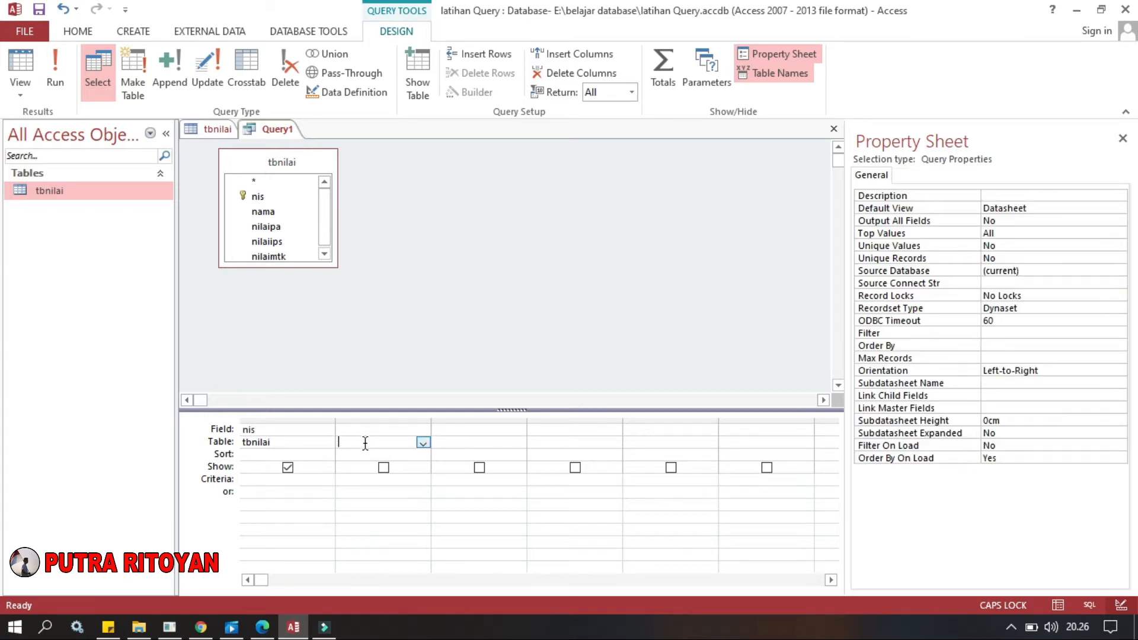
{"action": "left_click", "coordinate": [422, 443]}
{"action": "left_click", "coordinate": [387, 457]}
{"action": "left_click", "coordinate": [376, 433]}
{"action": "left_click", "coordinate": [423, 430]}
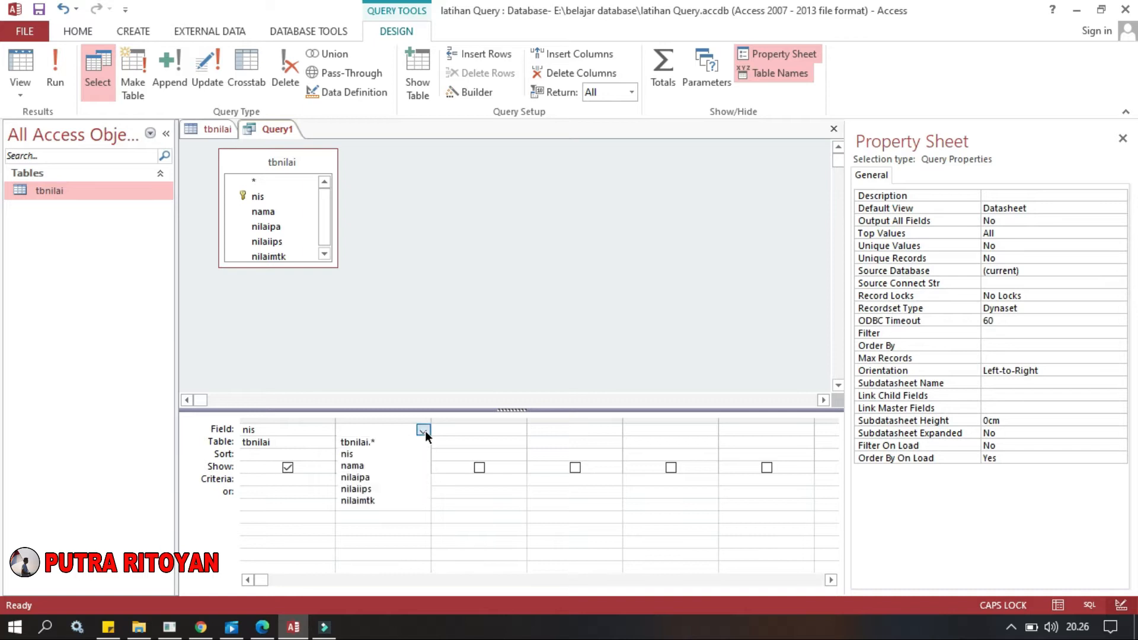
{"action": "left_click", "coordinate": [364, 466]}
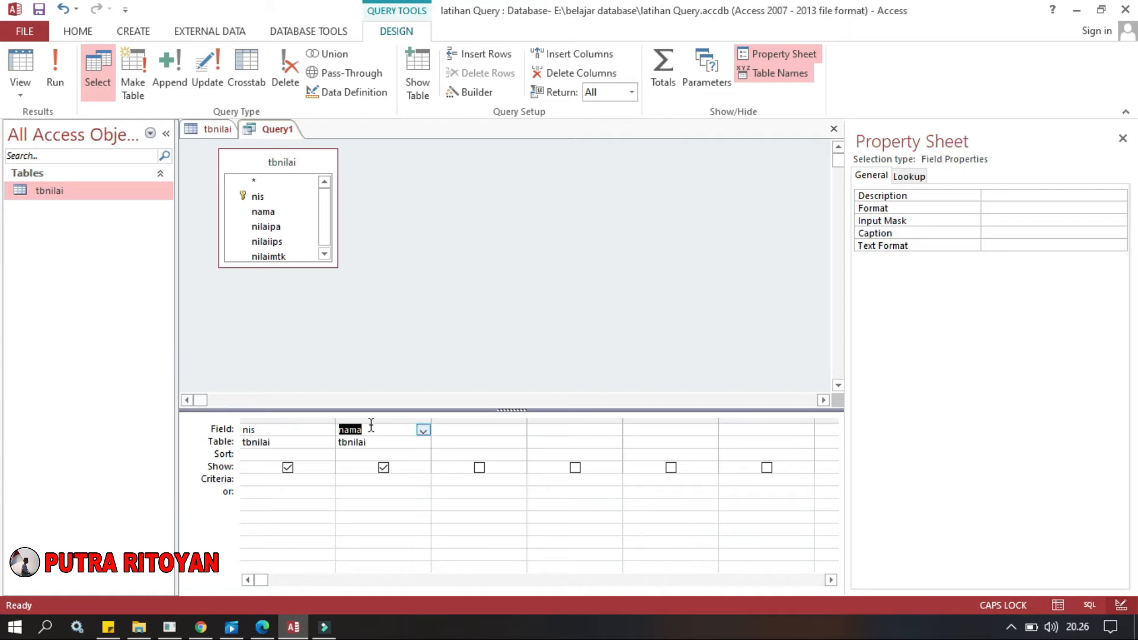
Enter nilairata as the query's third column and run Query1 with a blank parameter value.
{"action": "left_click", "coordinate": [457, 429]}
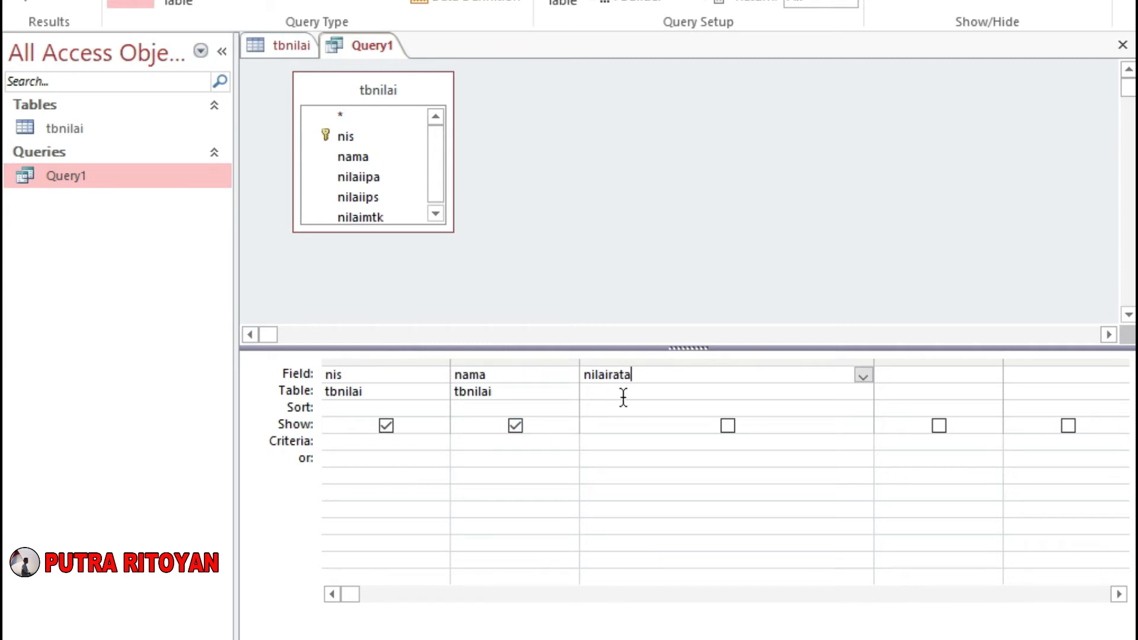
{"action": "left_click_drag", "start_coordinate": [643, 375], "coordinate": [525, 373]}
{"action": "type", "text": "nilairata"}
{"action": "key", "text": "ctrl+z"}
{"action": "double_click", "coordinate": [122, 173]}
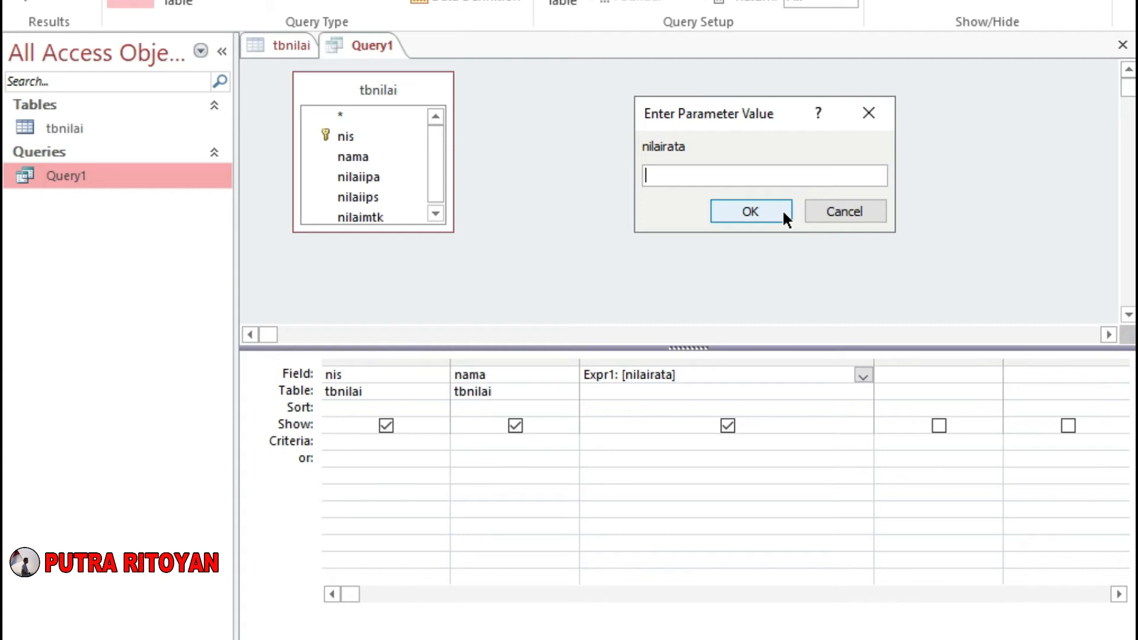
{"action": "left_click", "coordinate": [750, 212]}
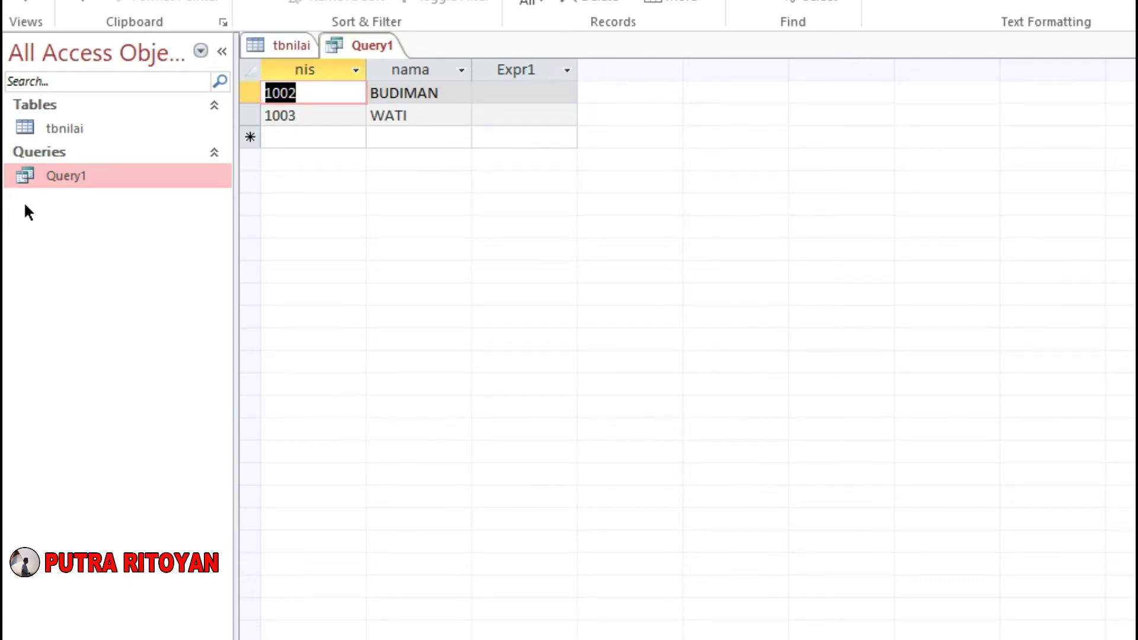
Reopen Query1 in design view and replace the third column's expression with nilairata.
{"action": "right_click", "coordinate": [82, 184]}
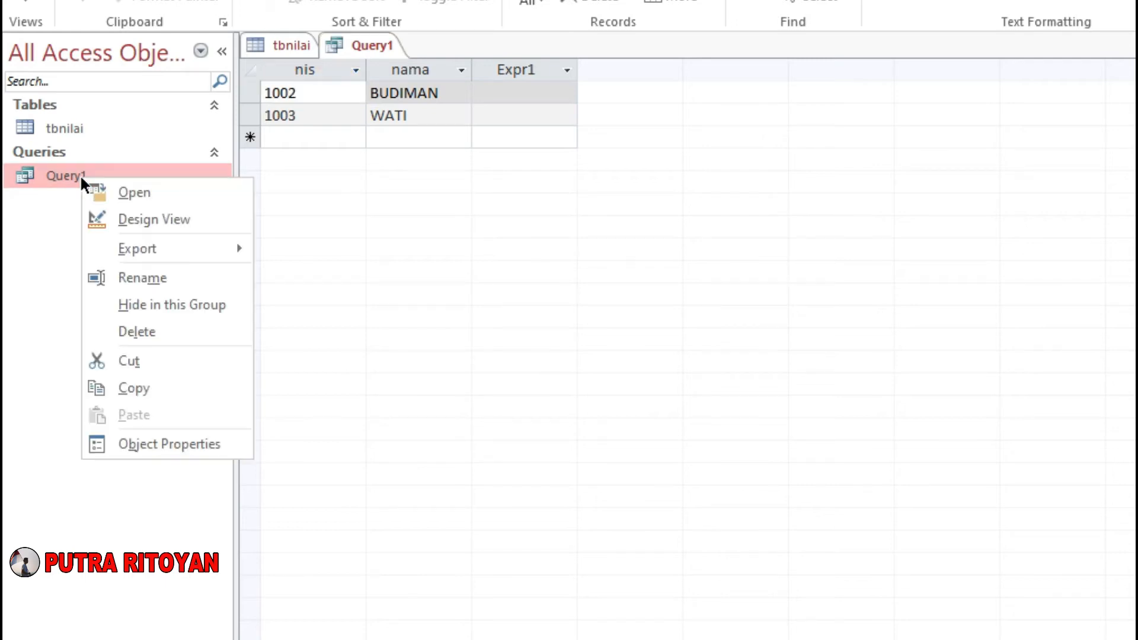
{"action": "left_click", "coordinate": [141, 218]}
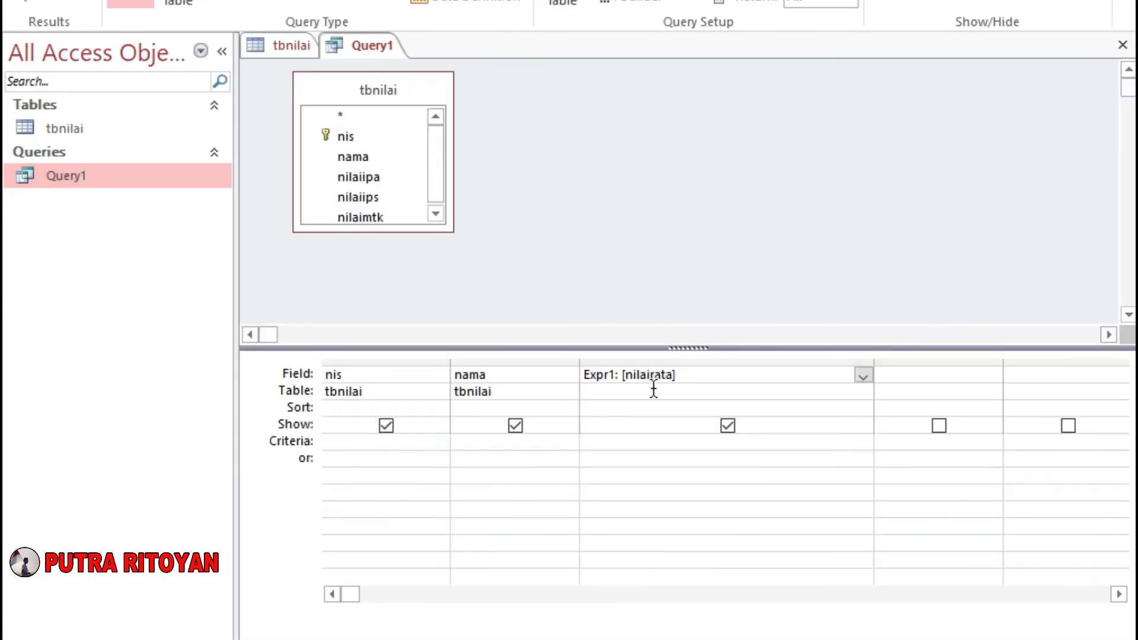
{"action": "left_click_drag", "start_coordinate": [689, 378], "coordinate": [496, 370]}
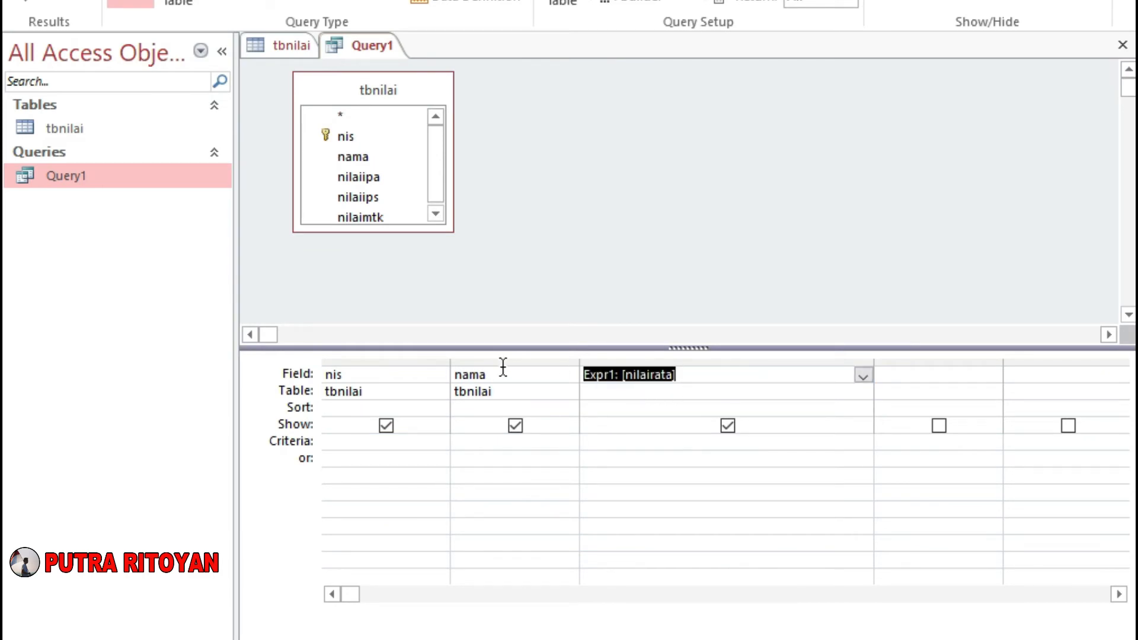
{"action": "type", "text": "nilai"}
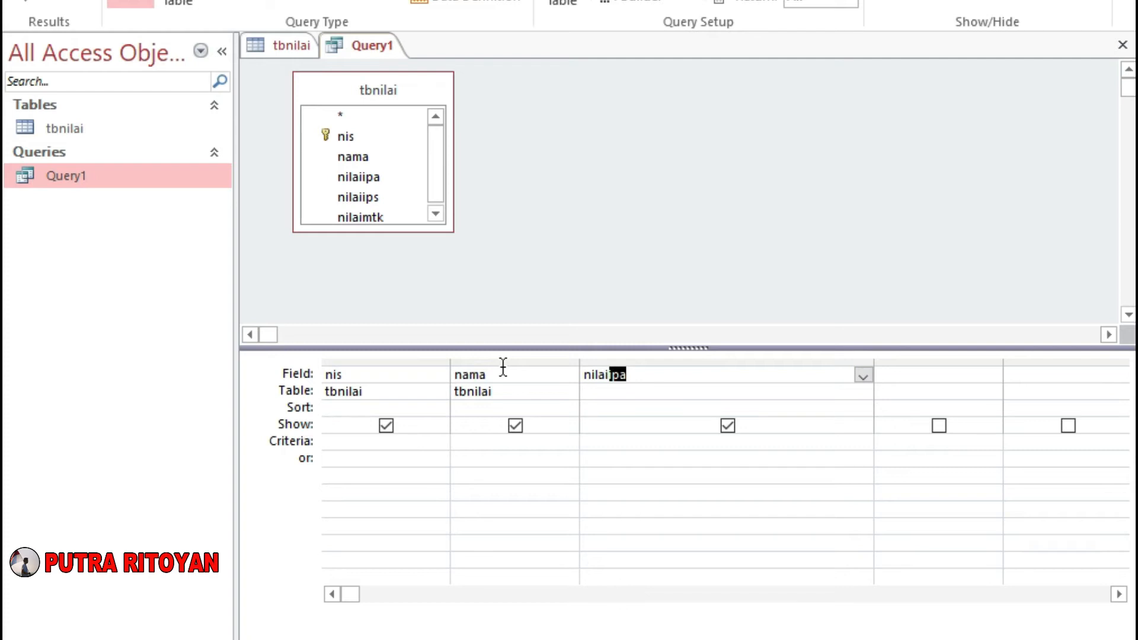
{"action": "type", "text": "rata"}
Expand the query's third column in the Zoom box and begin its expression as nilairata:[tbnilai]![nilaiipa].
{"action": "right_click", "coordinate": [786, 376]}
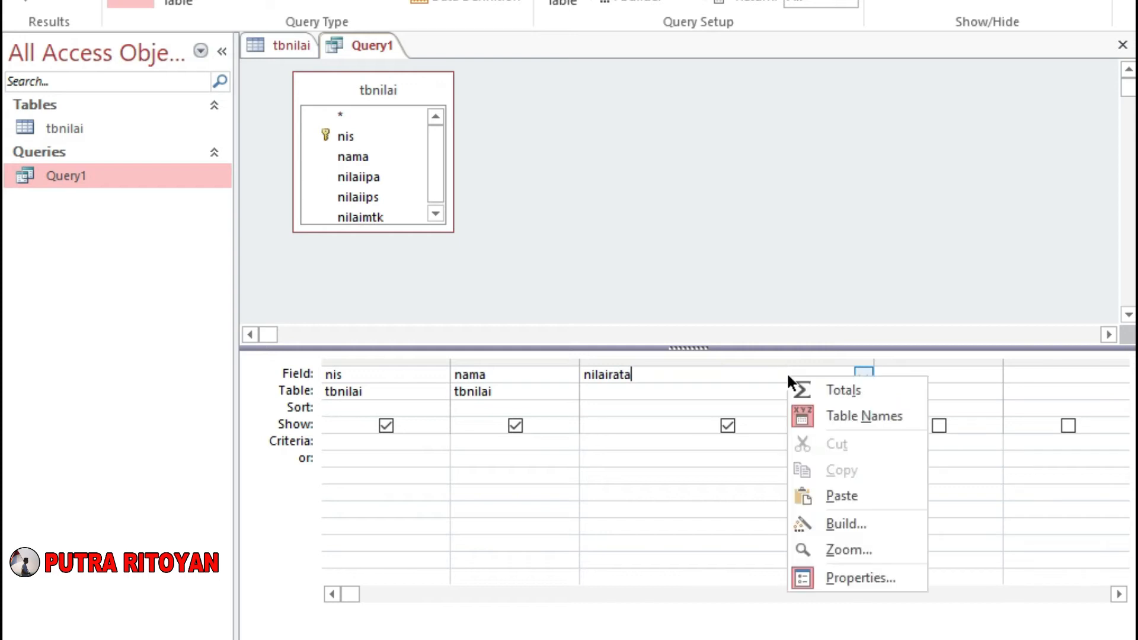
{"action": "left_click", "coordinate": [858, 550]}
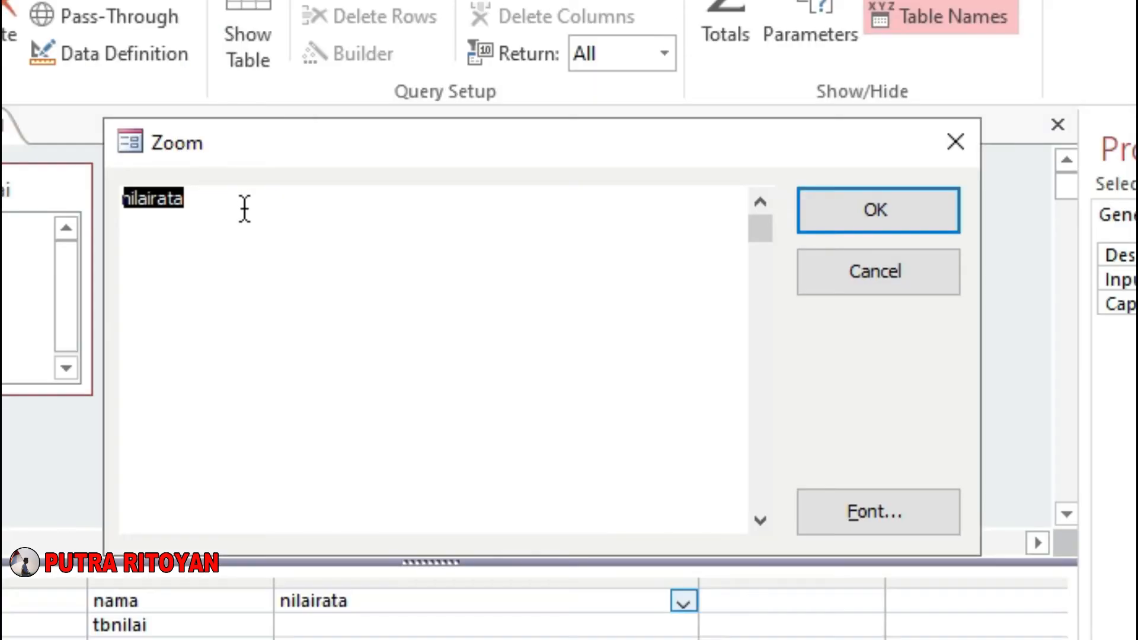
{"action": "left_click", "coordinate": [560, 103]}
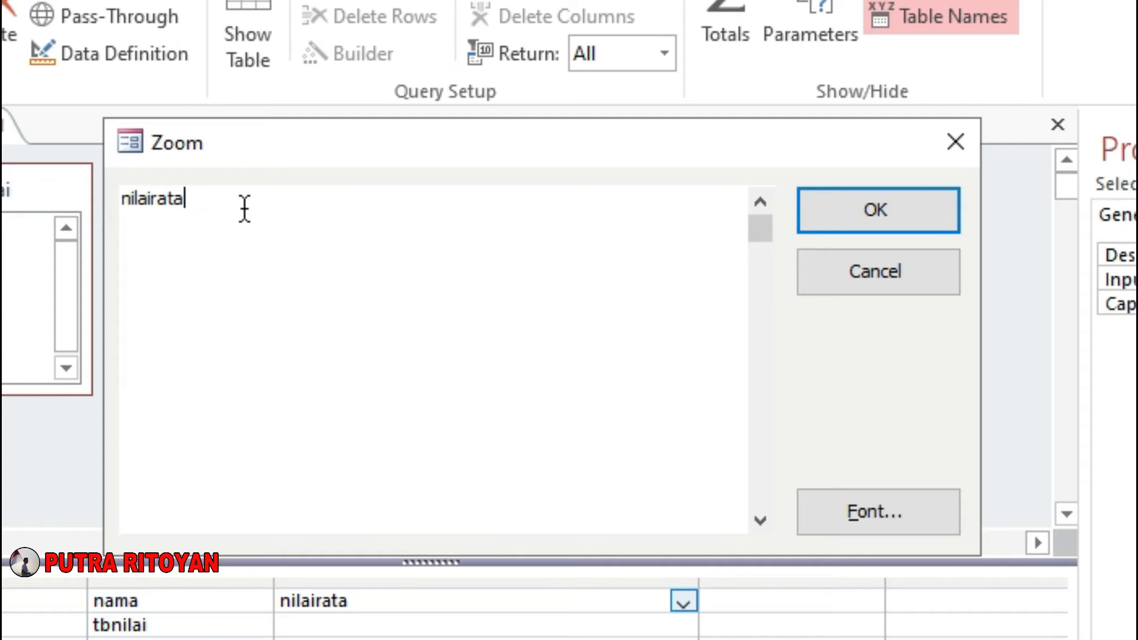
{"action": "type", "text": ":"}
{"action": "type", "text": "["}
{"action": "type", "text": "tbnilai"}
{"action": "type", "text": "]"}
{"action": "type", "text": "!"}
{"action": "type", "text": "["}
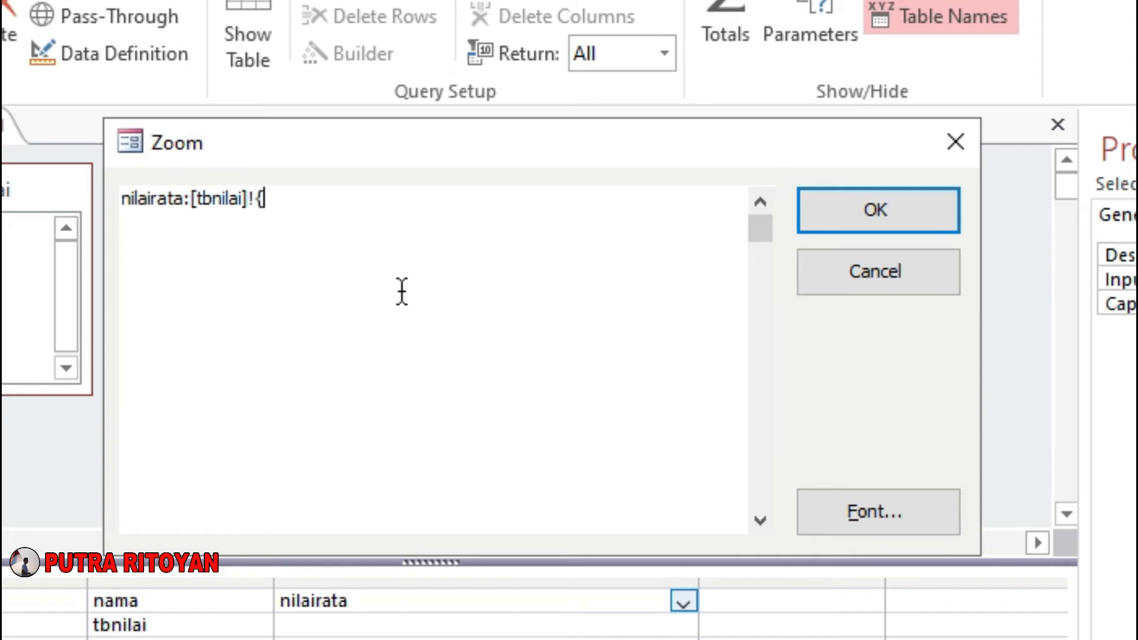
{"action": "key", "text": "BackSpace"}
{"action": "type", "text": "["}
{"action": "type", "text": "nilaiipa]"}
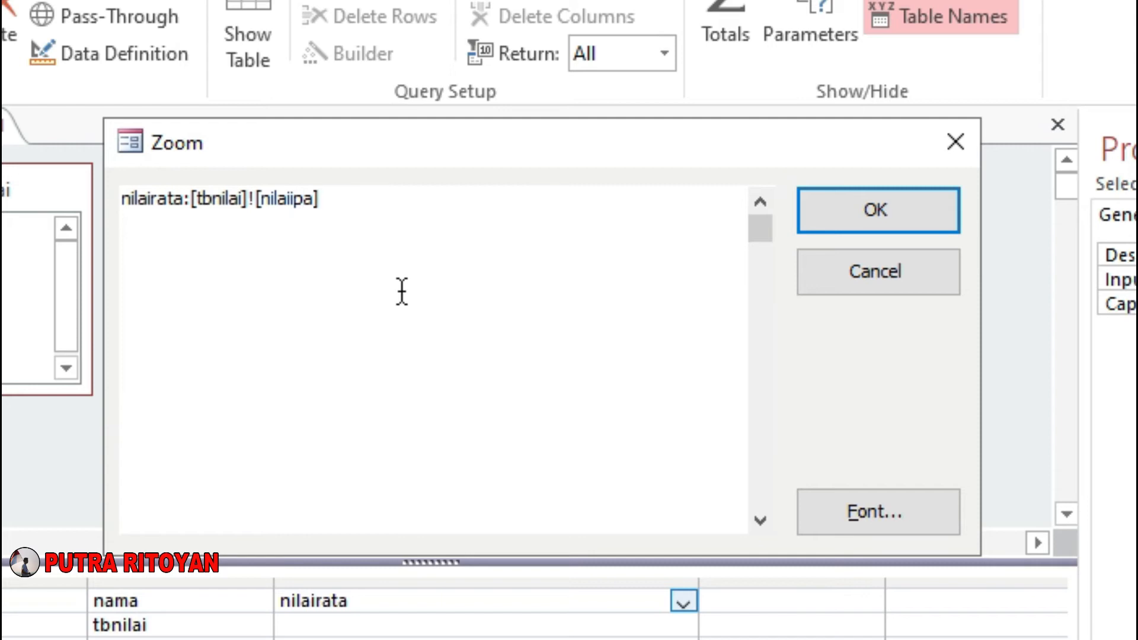
Add [tbnilai]![nilaiips] as the expression's second term by copying the first term and editing its field name.
{"action": "type", "text": " +"}
{"action": "left_click_drag", "start_coordinate": [190, 199], "coordinate": [323, 199]}
{"action": "key", "text": "ctrl+c"}
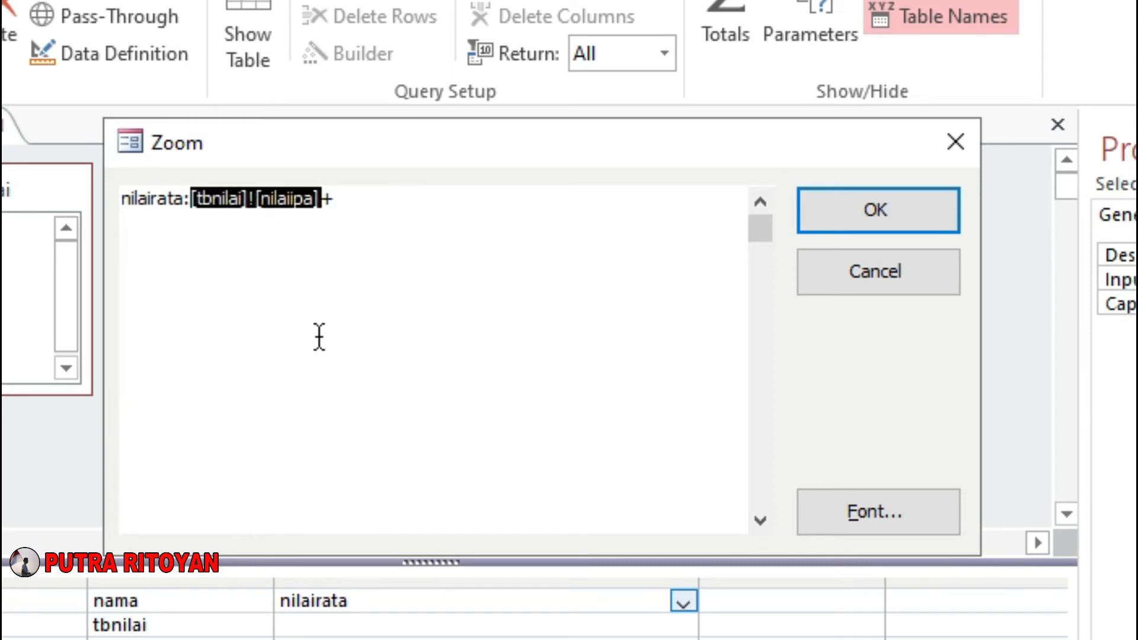
{"action": "left_click", "coordinate": [351, 209]}
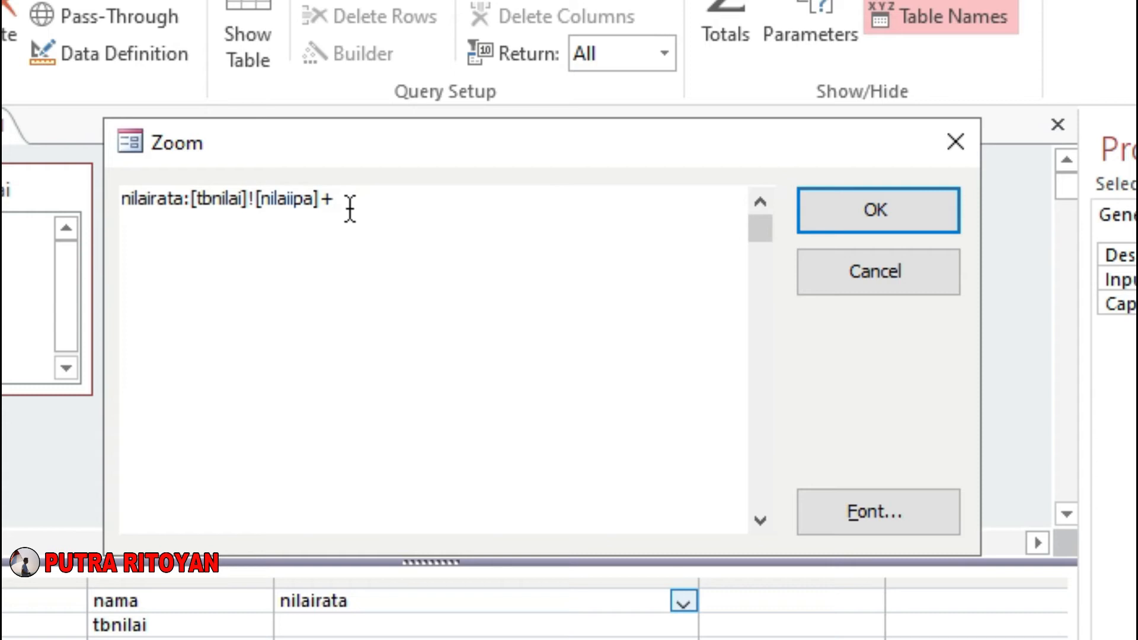
{"action": "key", "text": "ctrl+v"}
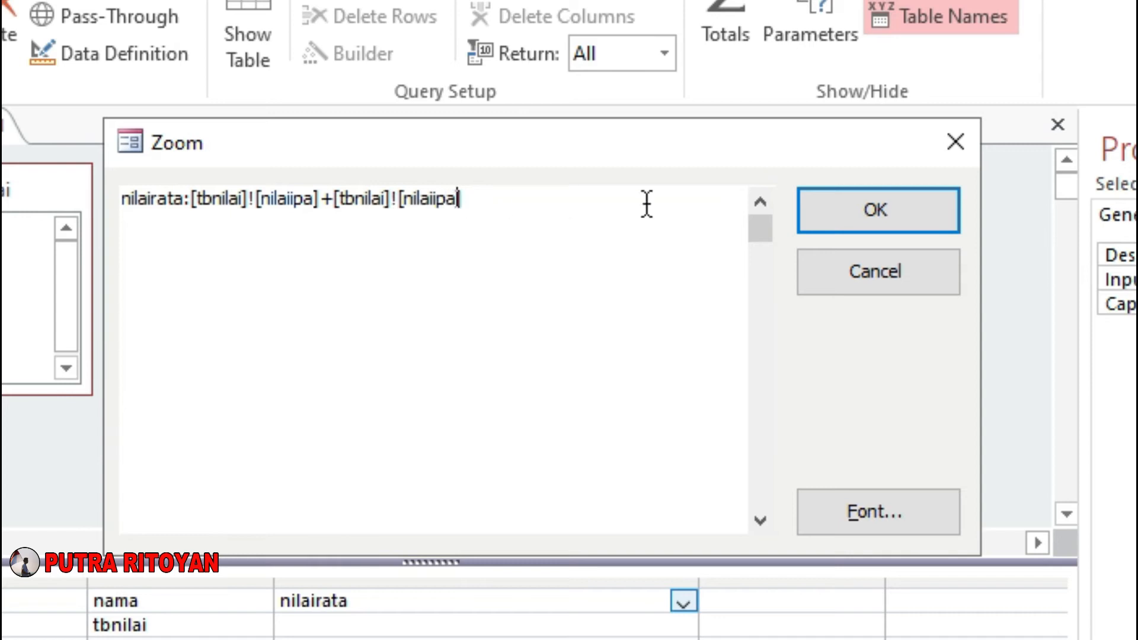
{"action": "key", "text": "BackSpace"}
{"action": "type", "text": "s] +"}
Add [tbnilai]![nilaimtk] as the third term, append /3 and apply the nilairata expression.
{"action": "key", "text": "ctrl+v"}
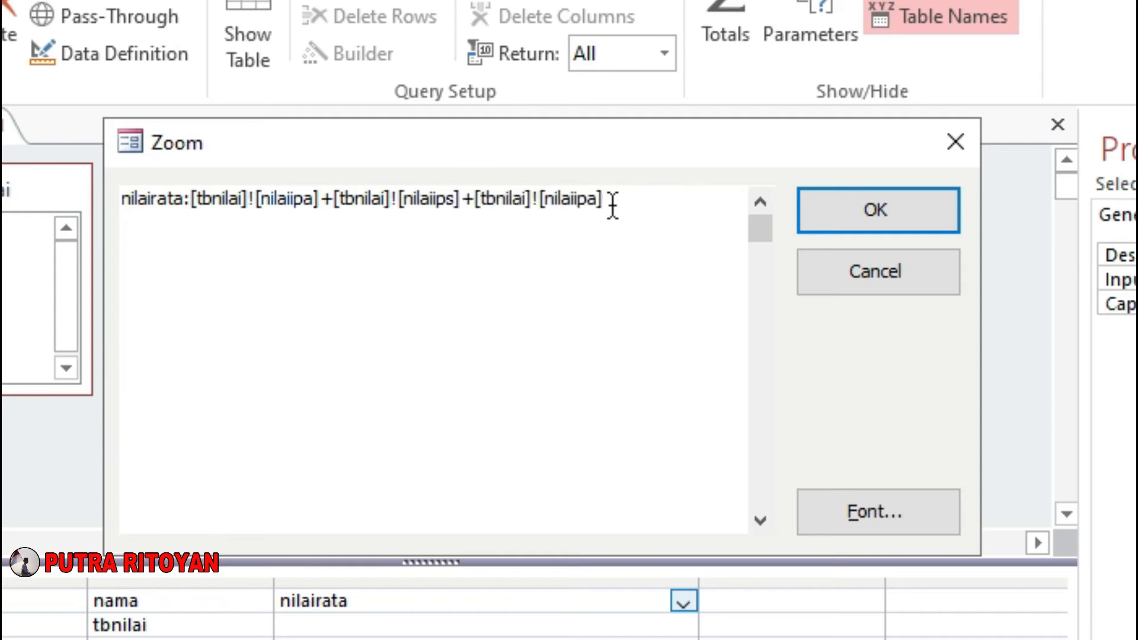
{"action": "key", "text": "BackSpace"}
{"action": "key", "text": "BackSpace"}
{"action": "key", "text": "BackSpace"}
{"action": "key", "text": "BackSpace"}
{"action": "type", "text": "mtk]"}
{"action": "type", "text": "/3"}
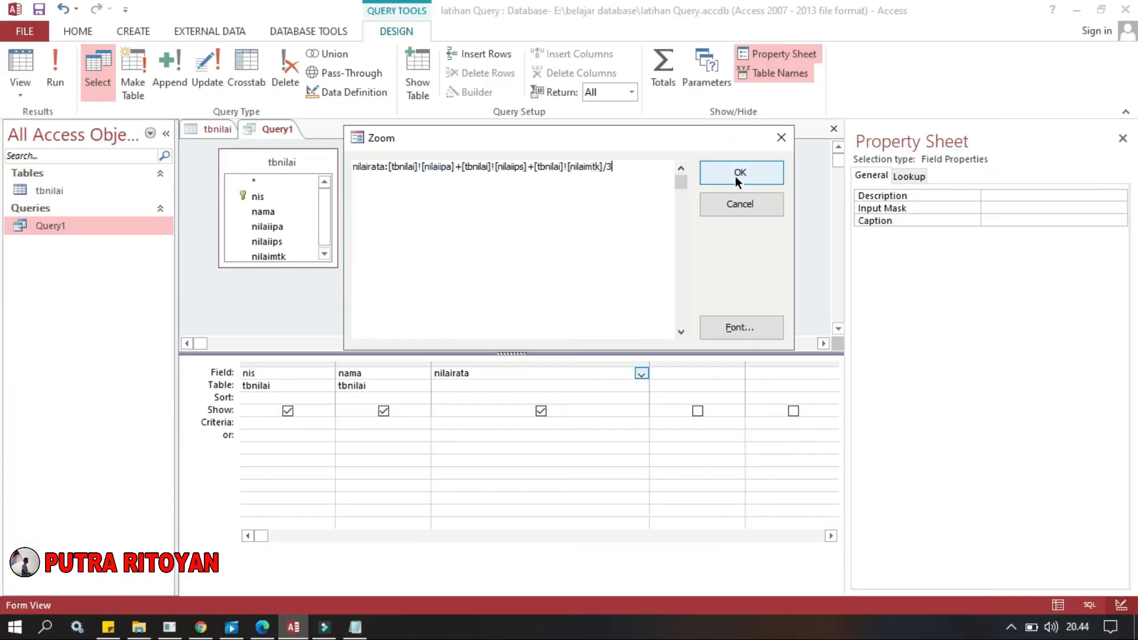
{"action": "left_click", "coordinate": [736, 177]}
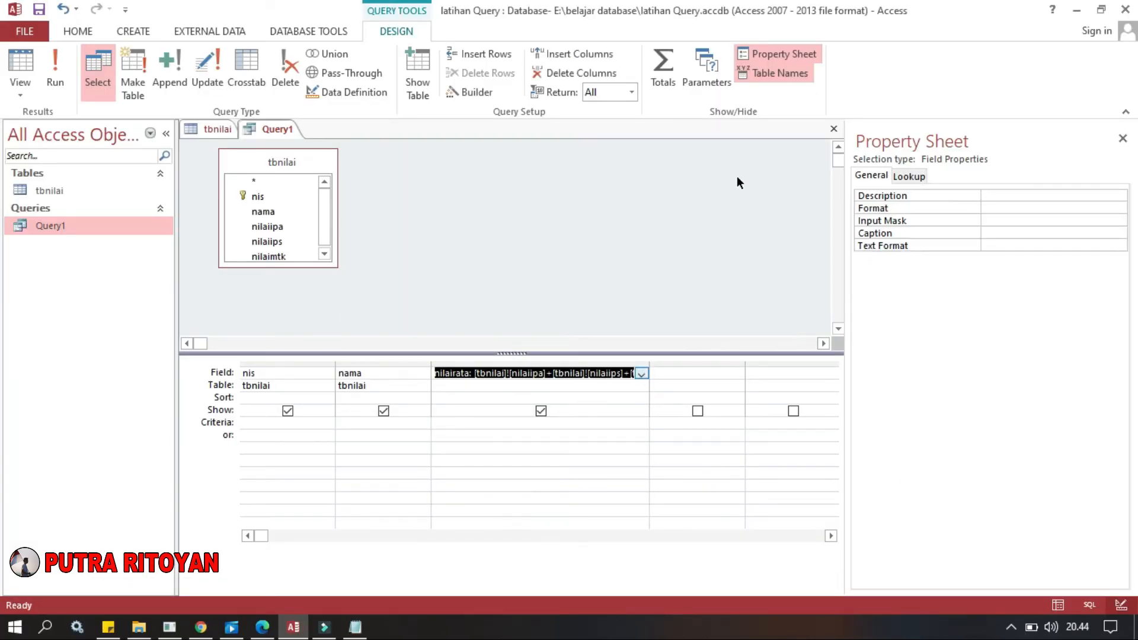
Save Query1 and run it to check the calculated nilairata values.
{"action": "left_click", "coordinate": [38, 9]}
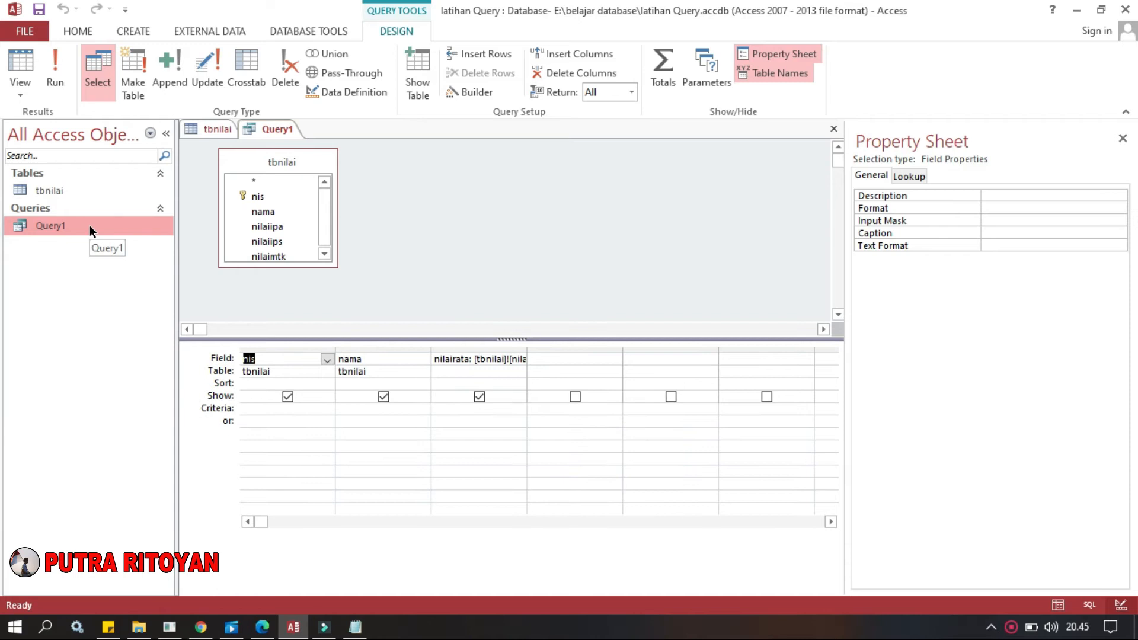
{"action": "double_click", "coordinate": [90, 225]}
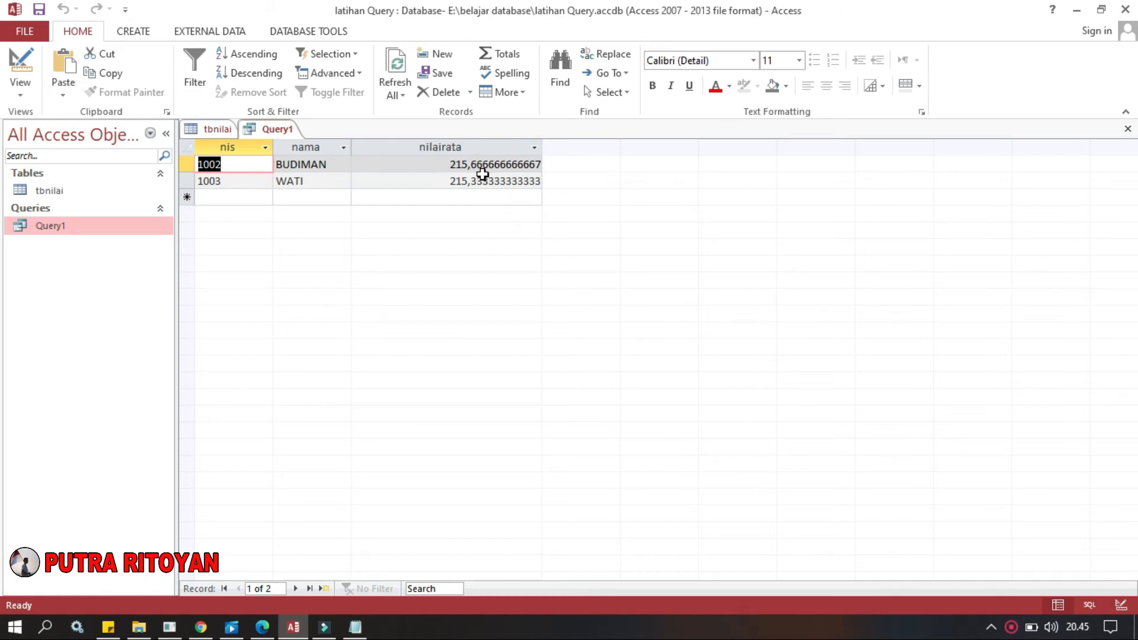
{"action": "left_click_drag", "start_coordinate": [437, 166], "coordinate": [564, 165]}
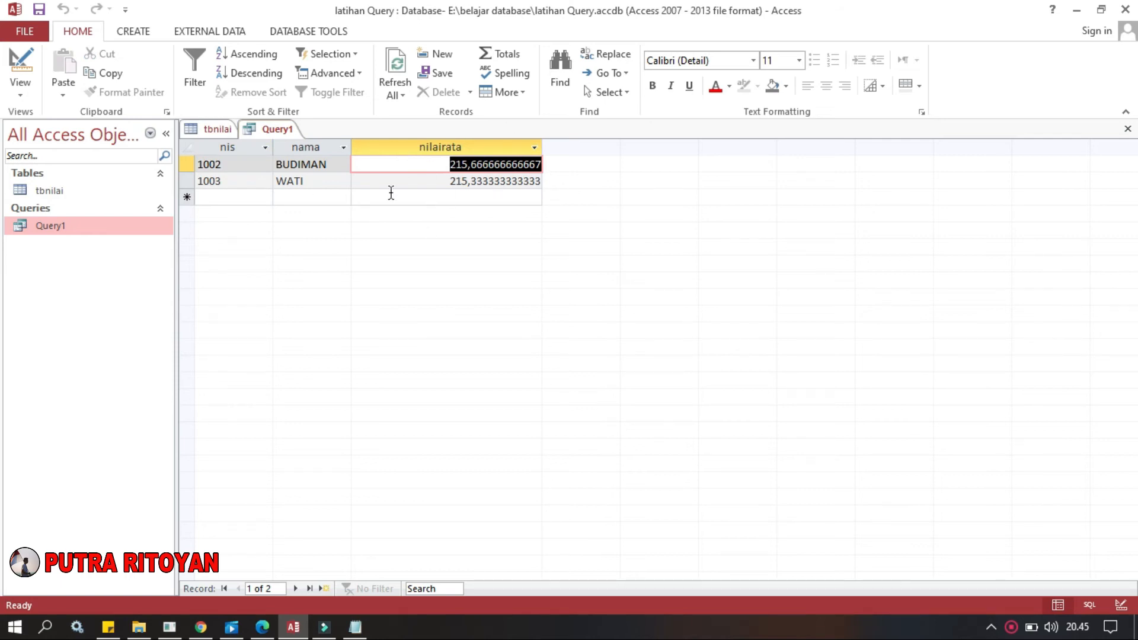
Reopen Query1 in design view and enclose the three summed grades in parentheses before /3 in the nilairata expression.
{"action": "right_click", "coordinate": [83, 225]}
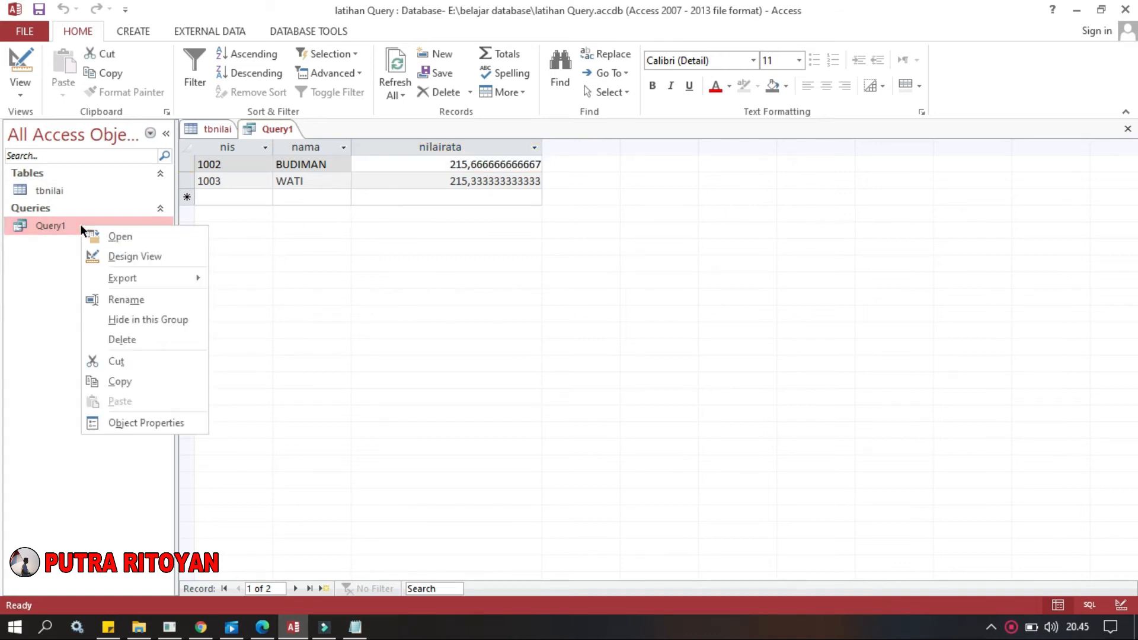
{"action": "left_click", "coordinate": [118, 257]}
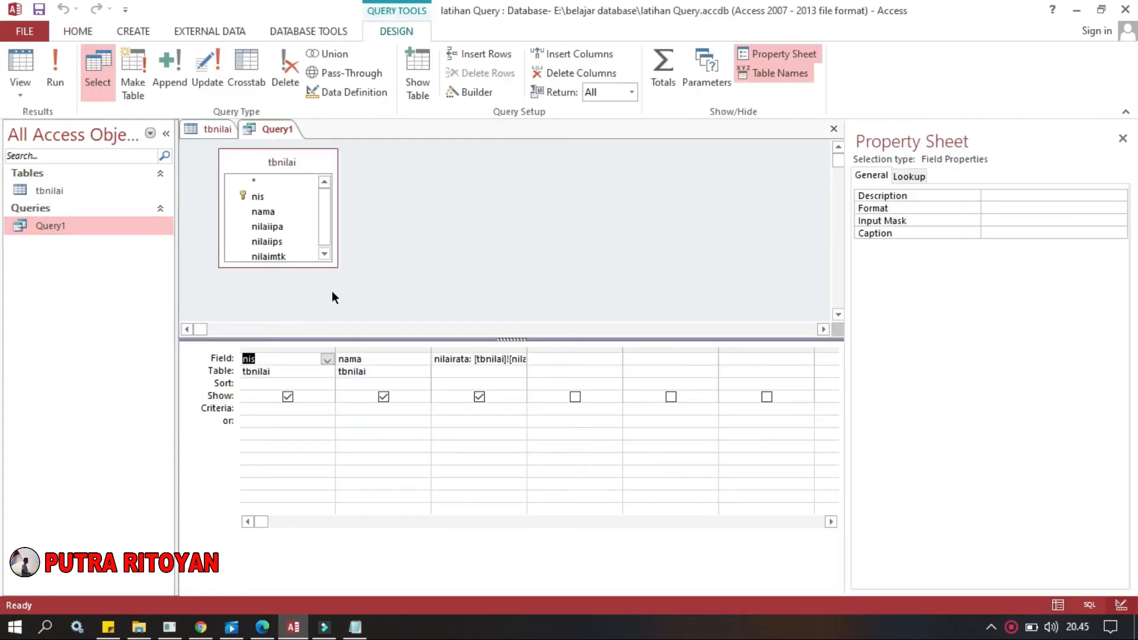
{"action": "left_click", "coordinate": [466, 357]}
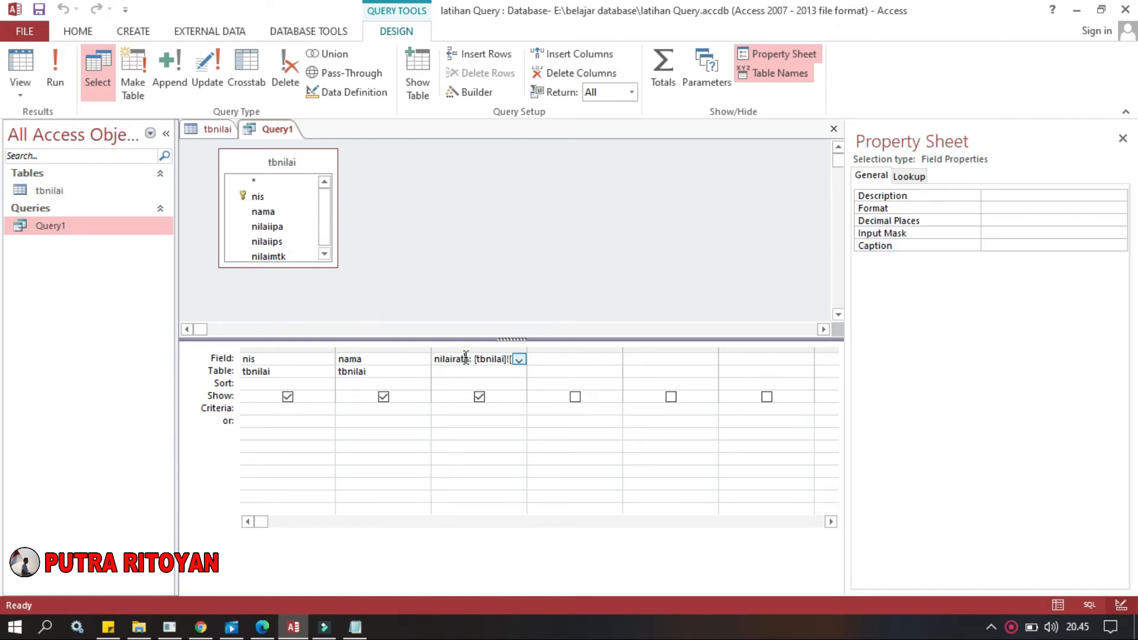
{"action": "right_click", "coordinate": [466, 357]}
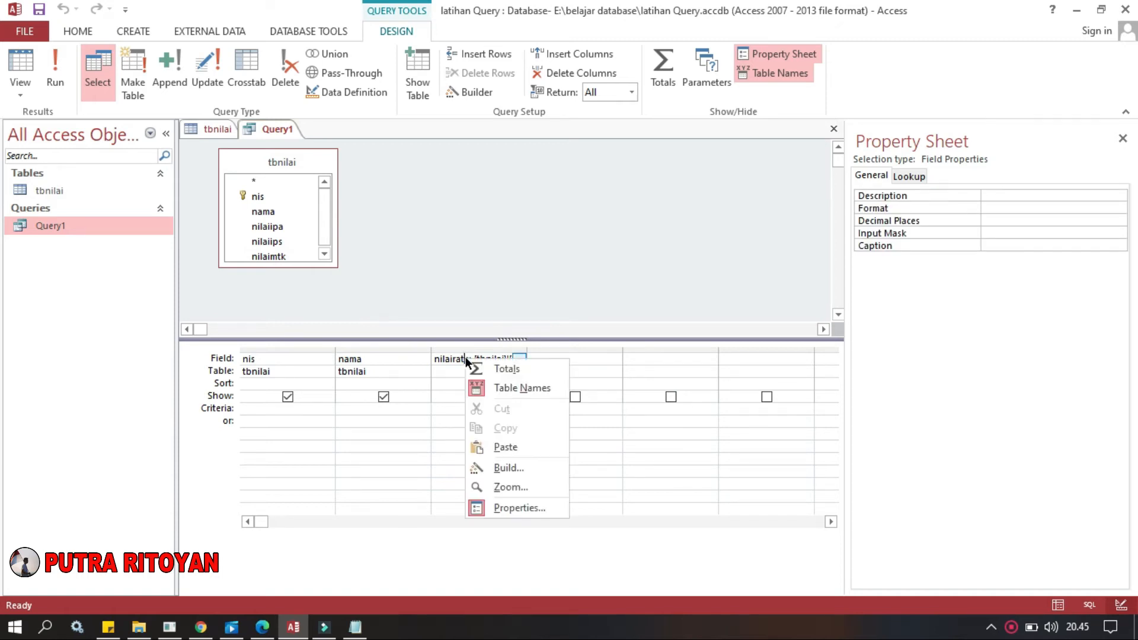
{"action": "left_click", "coordinate": [518, 489]}
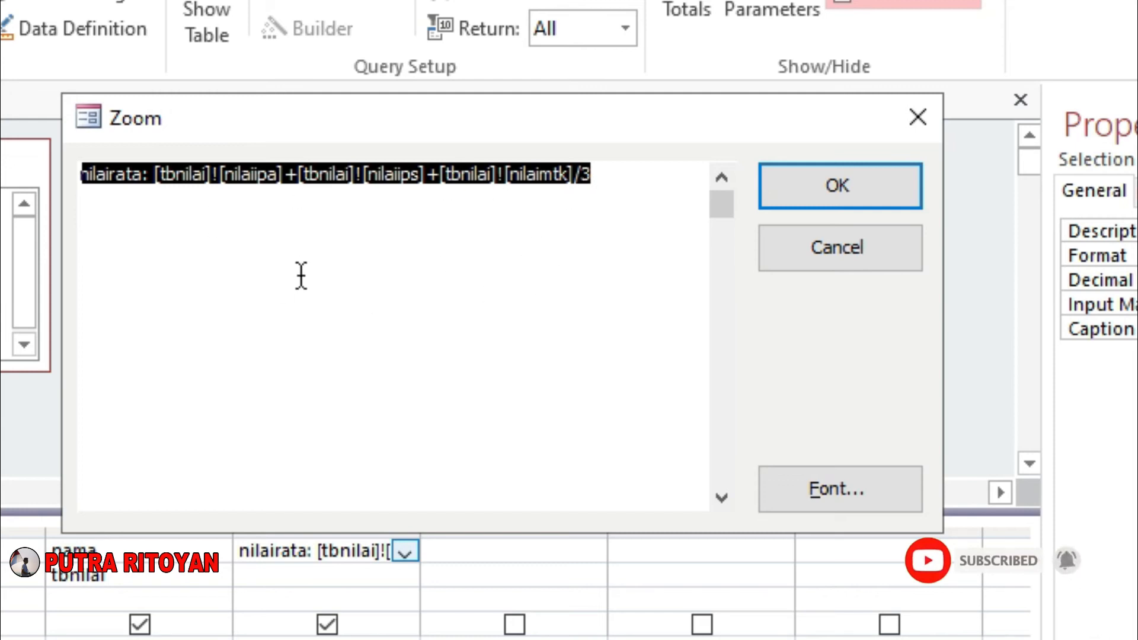
{"action": "left_click", "coordinate": [152, 175]}
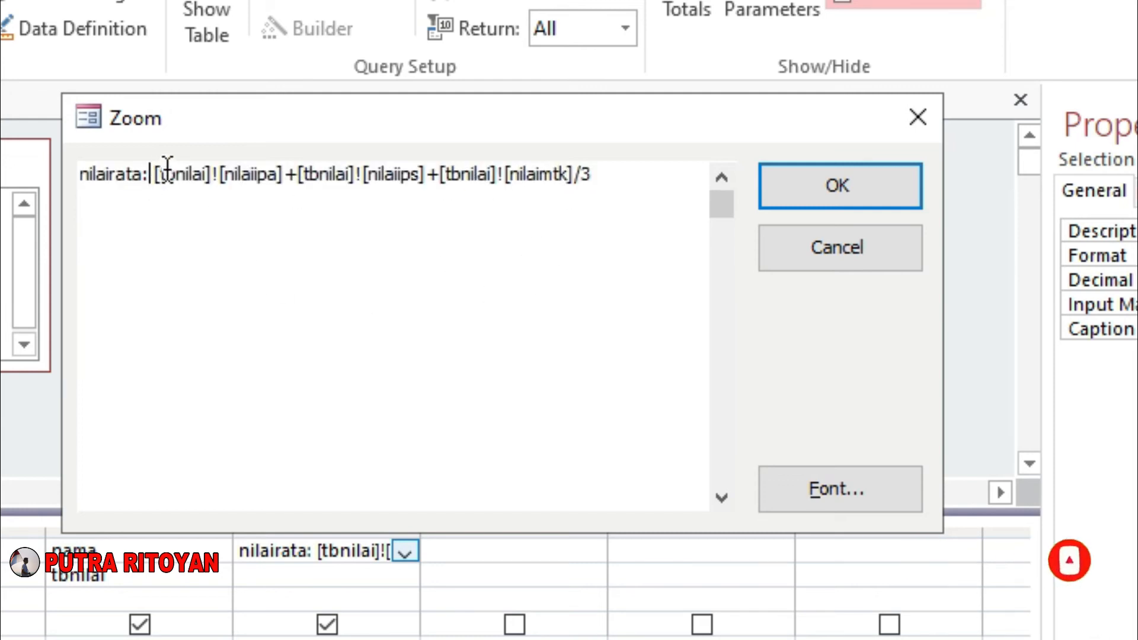
{"action": "key", "text": "Right"}
{"action": "type", "text": "("}
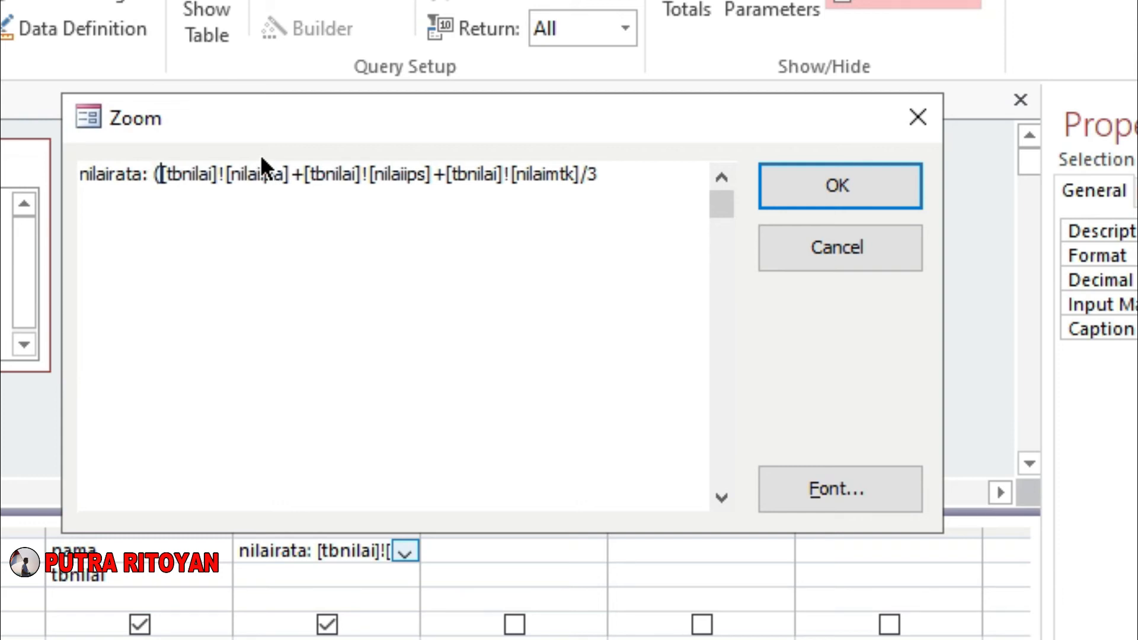
{"action": "left_click", "coordinate": [583, 174]}
{"action": "type", "text": ")"}
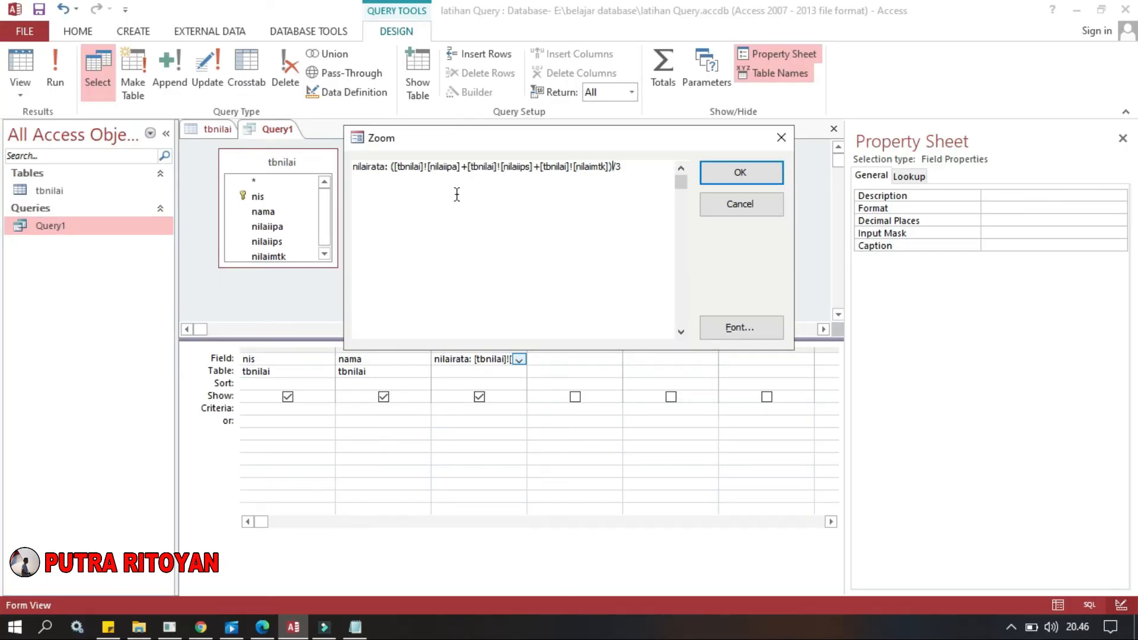
{"action": "left_click", "coordinate": [721, 172]}
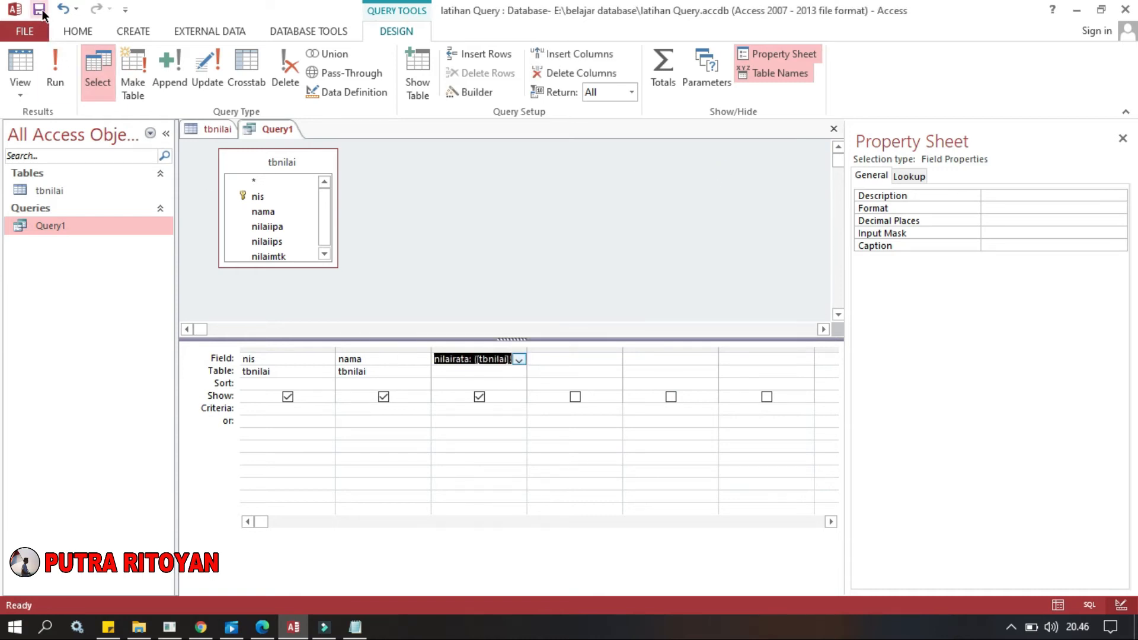
Save and run Query1, and compare its nilairata values with the grades in the tbnilai table.
{"action": "key", "text": "Delete"}
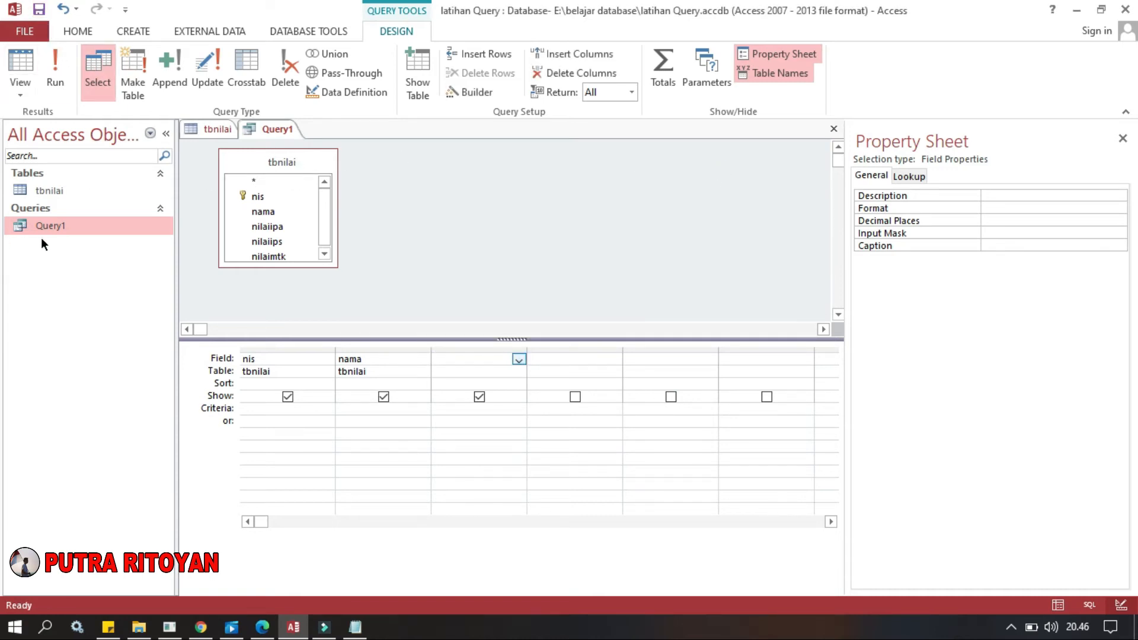
{"action": "double_click", "coordinate": [69, 226]}
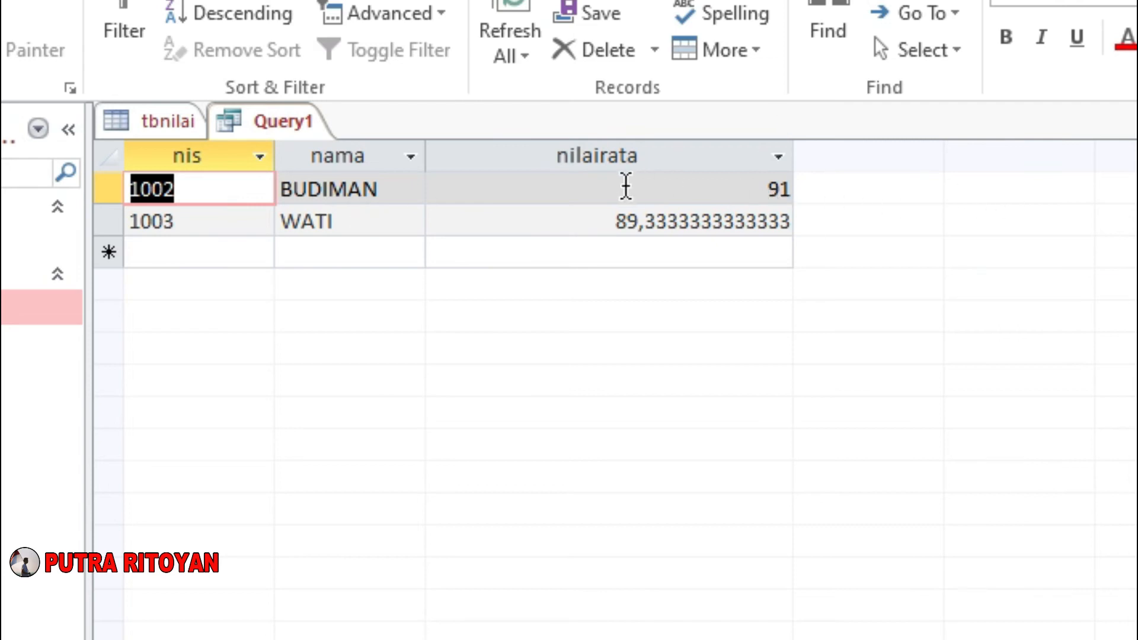
{"action": "left_click", "coordinate": [169, 136]}
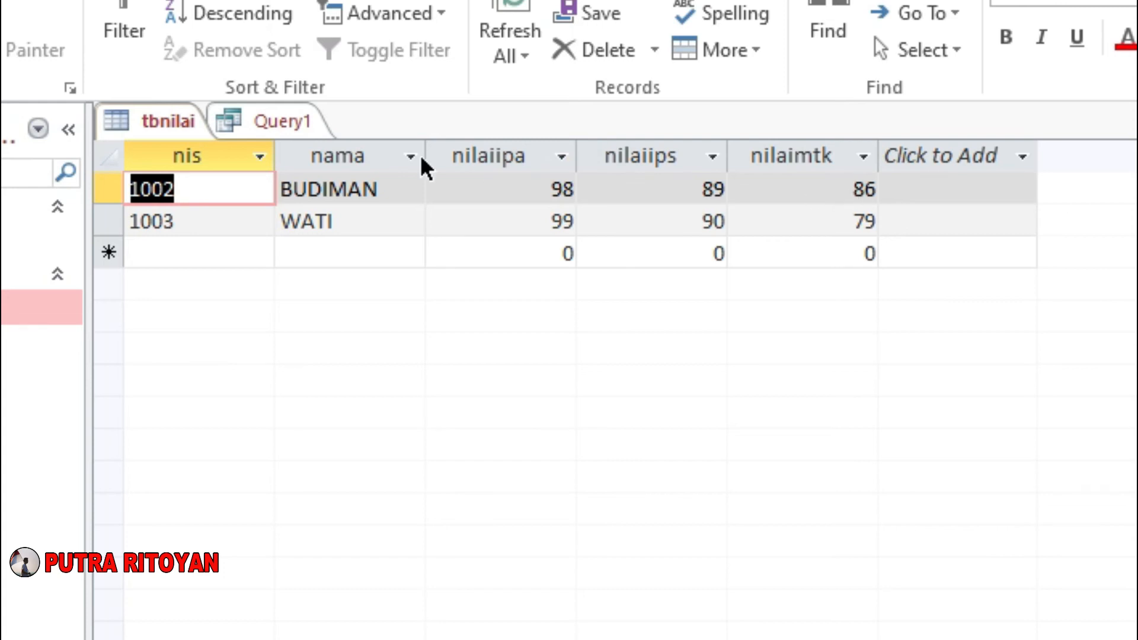
{"action": "left_click", "coordinate": [304, 121]}
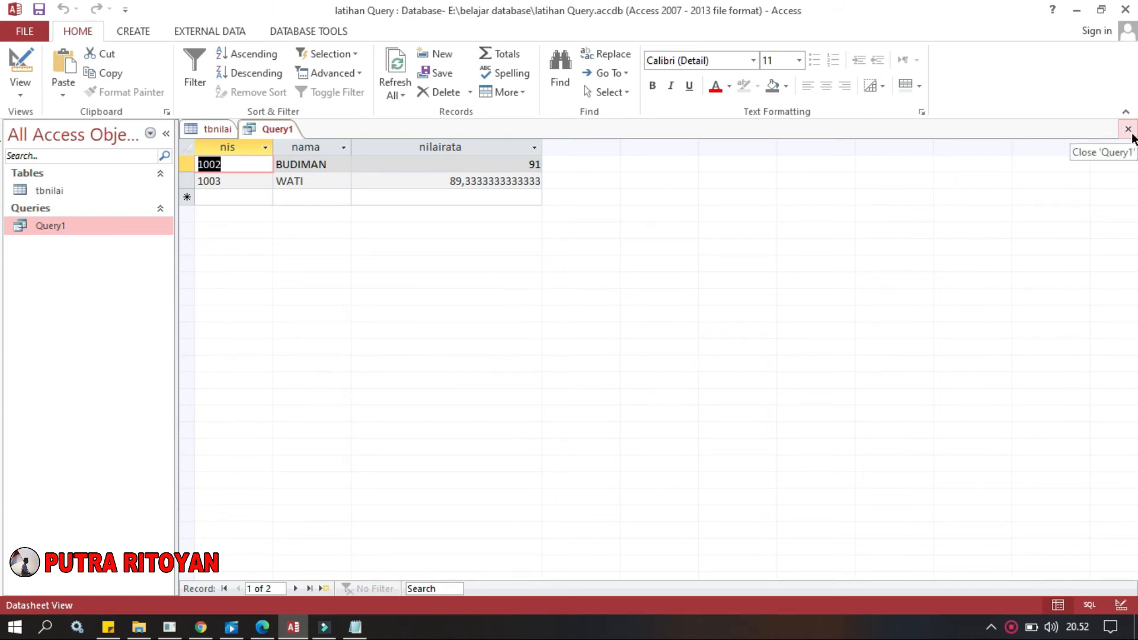
Close Query1 and tbnilai, and create a new table saved as tbarang in design view.
{"action": "left_click", "coordinate": [1132, 136]}
{"action": "left_click", "coordinate": [1132, 135]}
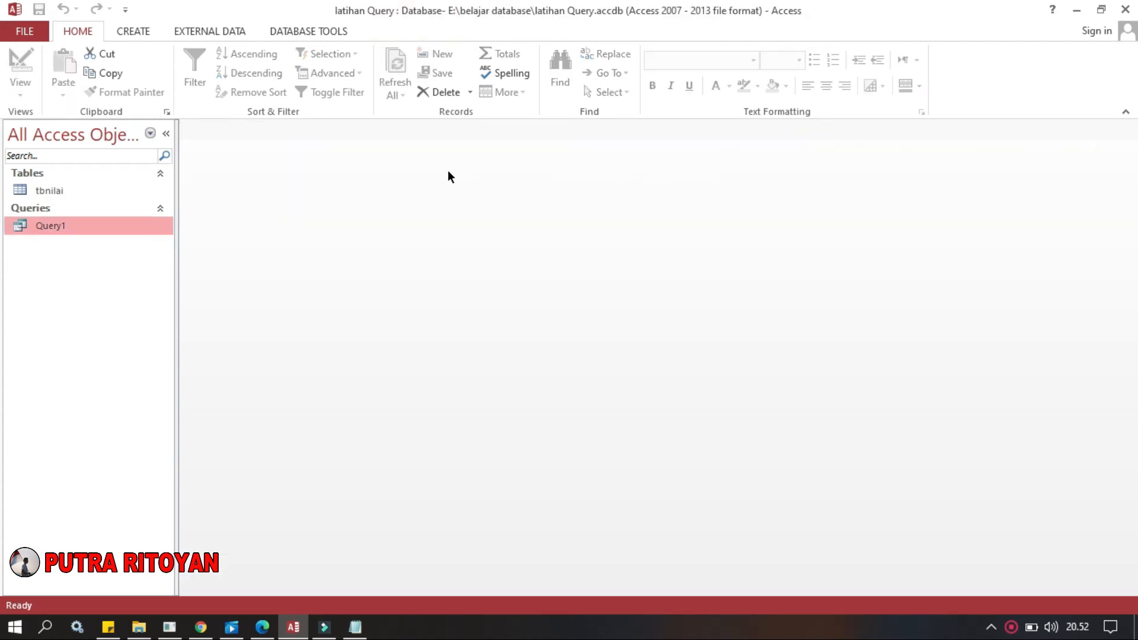
{"action": "left_click", "coordinate": [132, 31]}
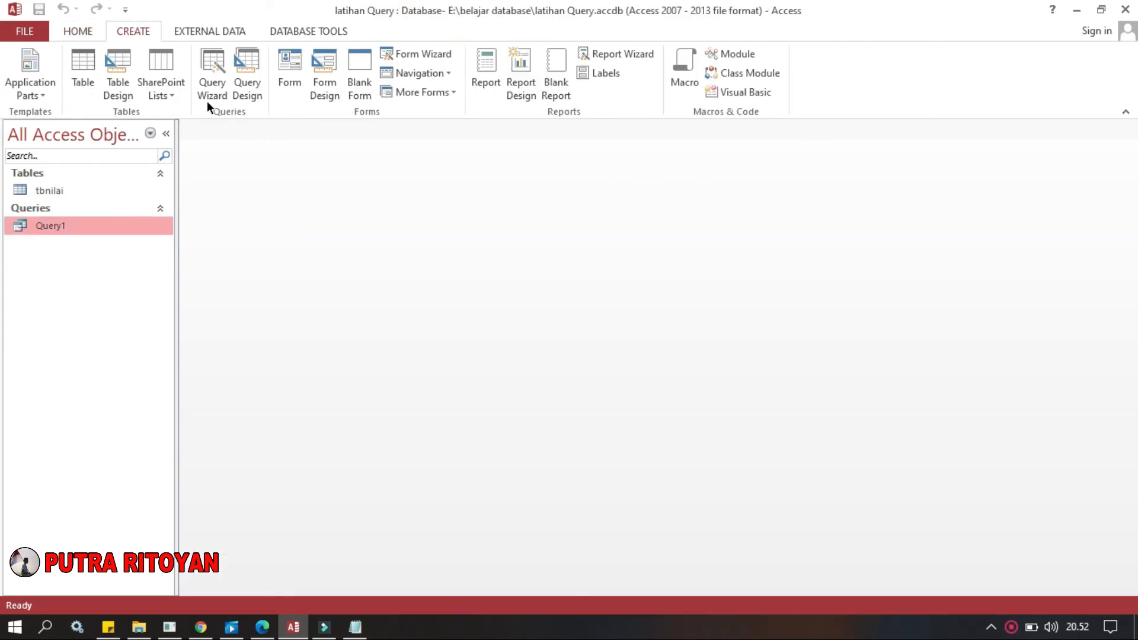
{"action": "left_click", "coordinate": [87, 65]}
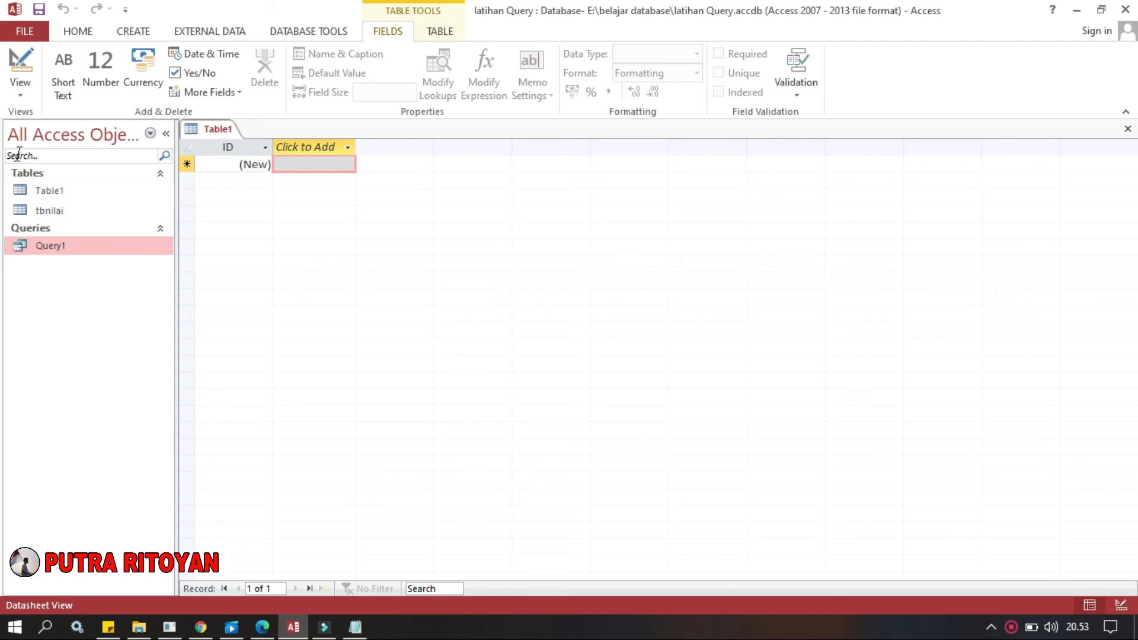
{"action": "right_click", "coordinate": [44, 191]}
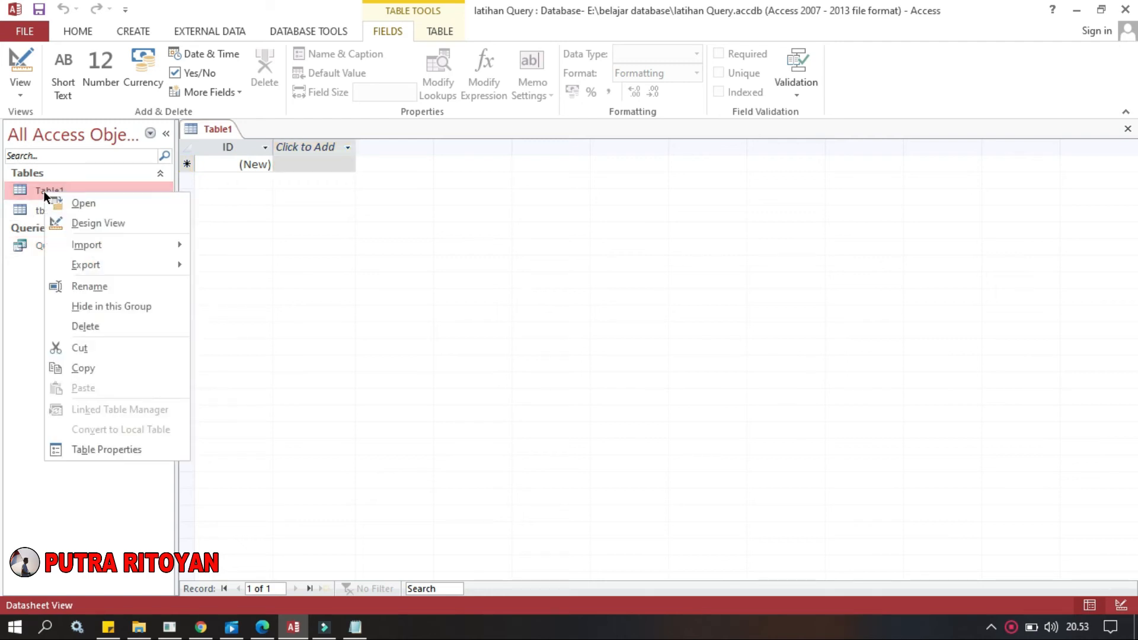
{"action": "left_click", "coordinate": [65, 221]}
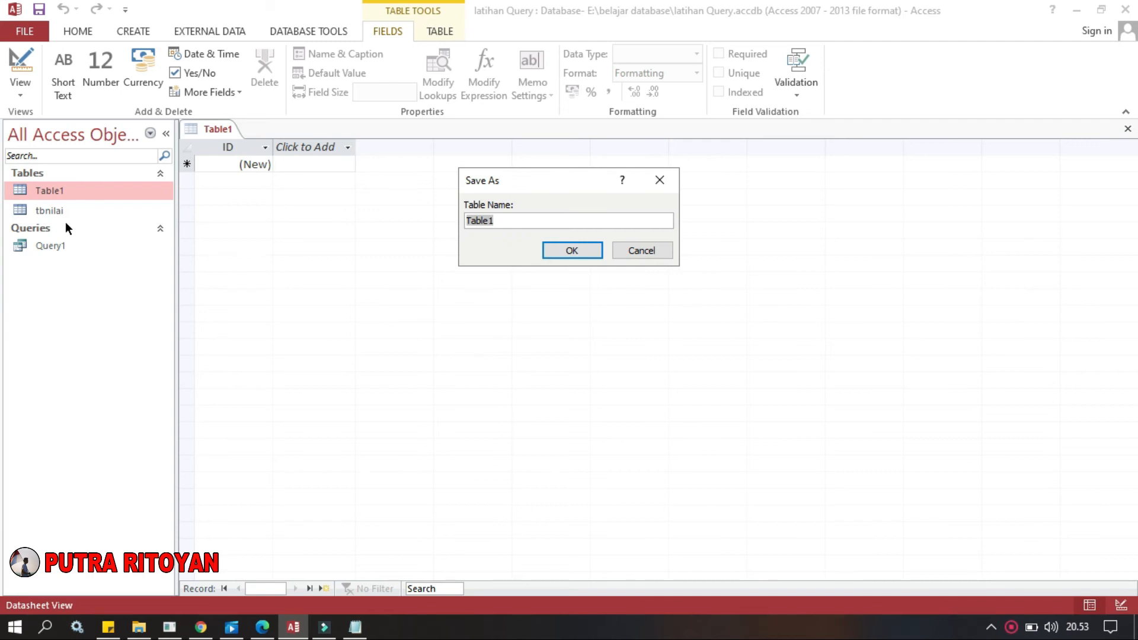
{"action": "type", "text": "tb"}
{"action": "type", "text": "ng"}
{"action": "left_click", "coordinate": [563, 251]}
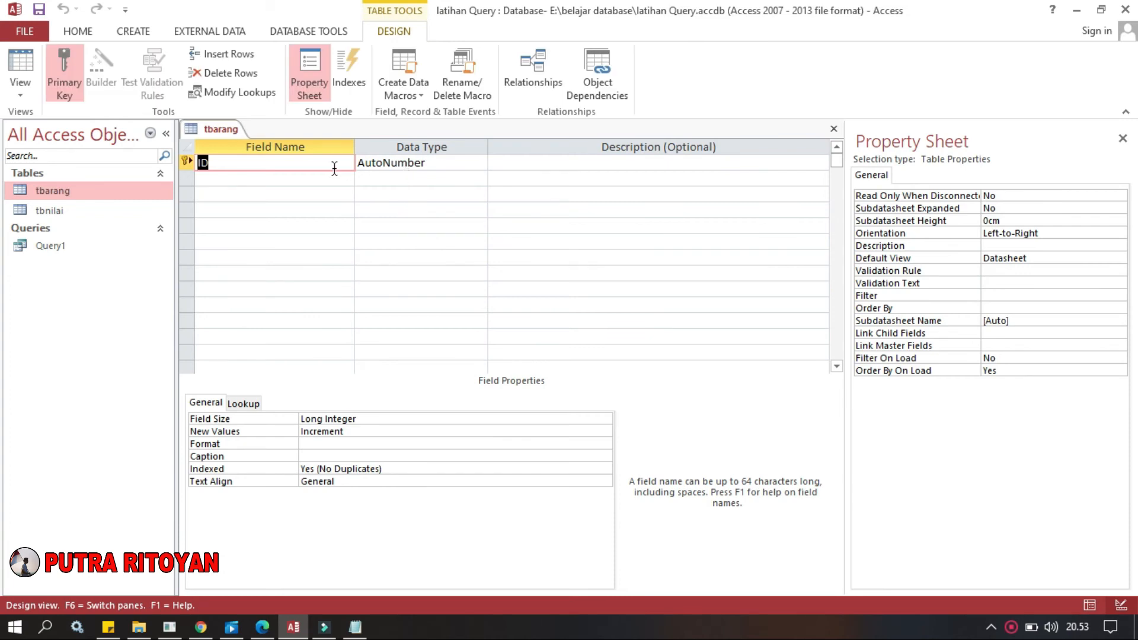
Name the primary key field kodebarang, with data type Short Text and field size 15.
{"action": "type", "text": "kodebarang"}
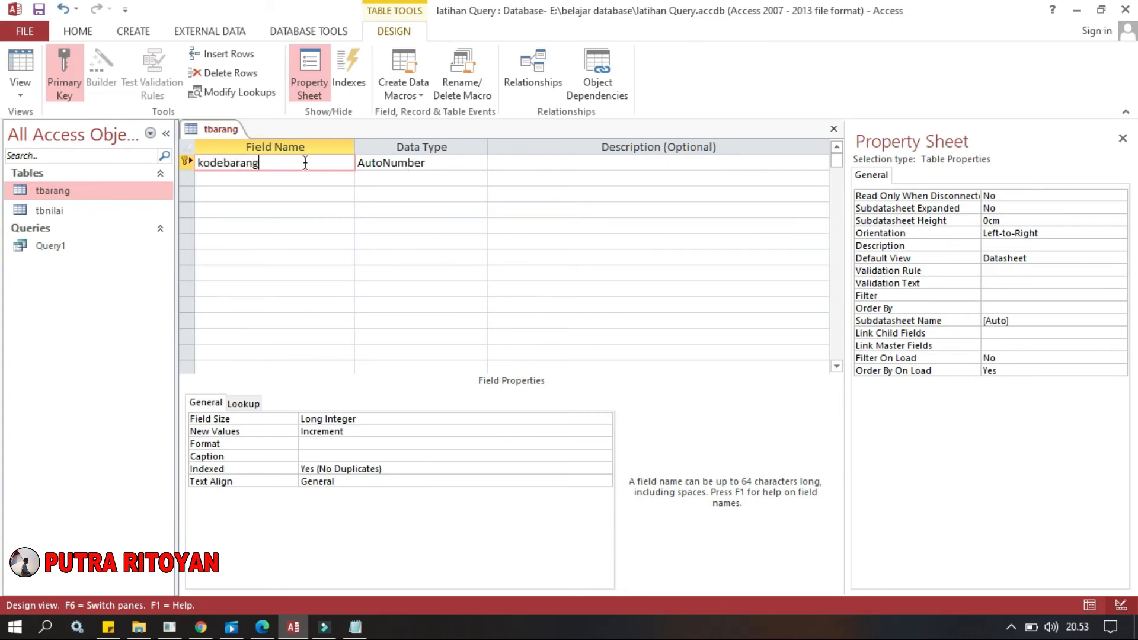
{"action": "left_click", "coordinate": [479, 161]}
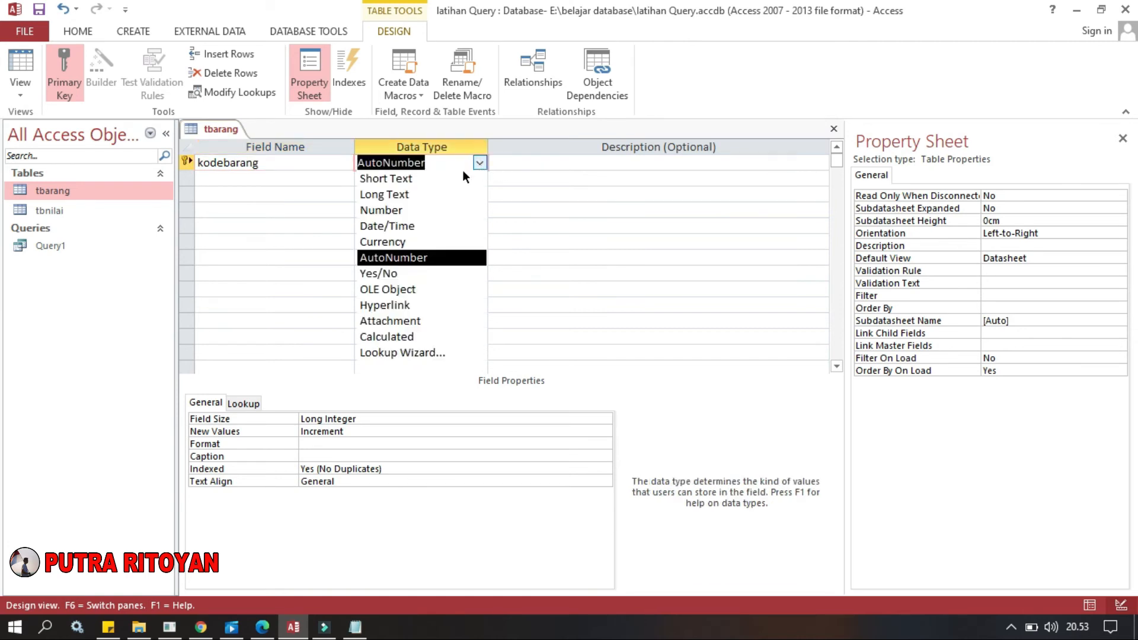
{"action": "left_click", "coordinate": [407, 179]}
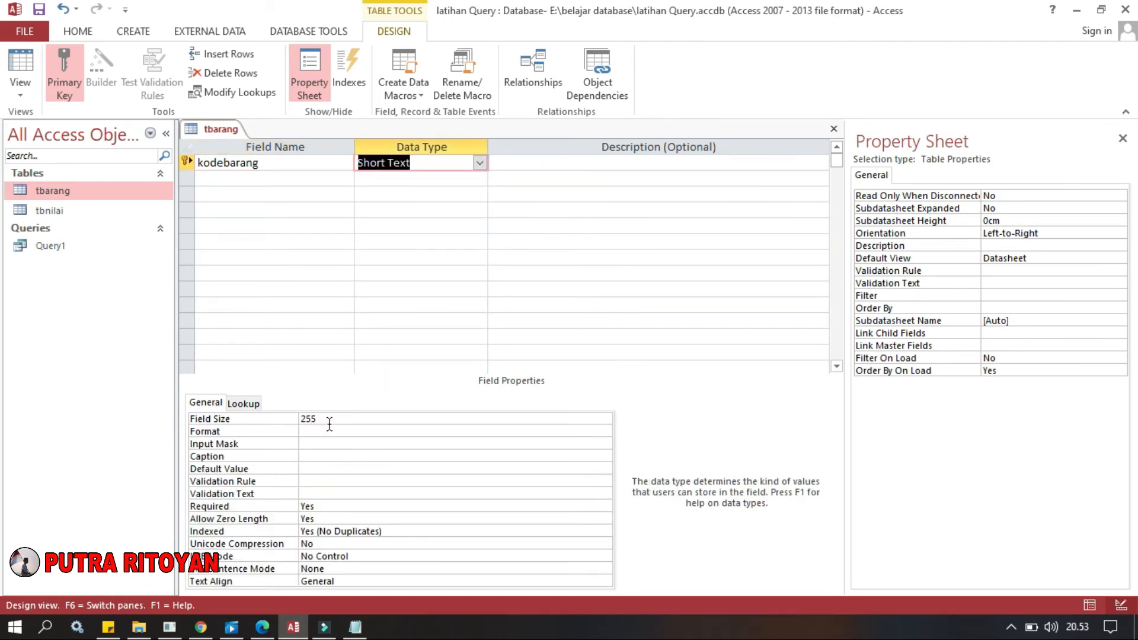
{"action": "left_click", "coordinate": [272, 419]}
{"action": "type", "text": "15"}
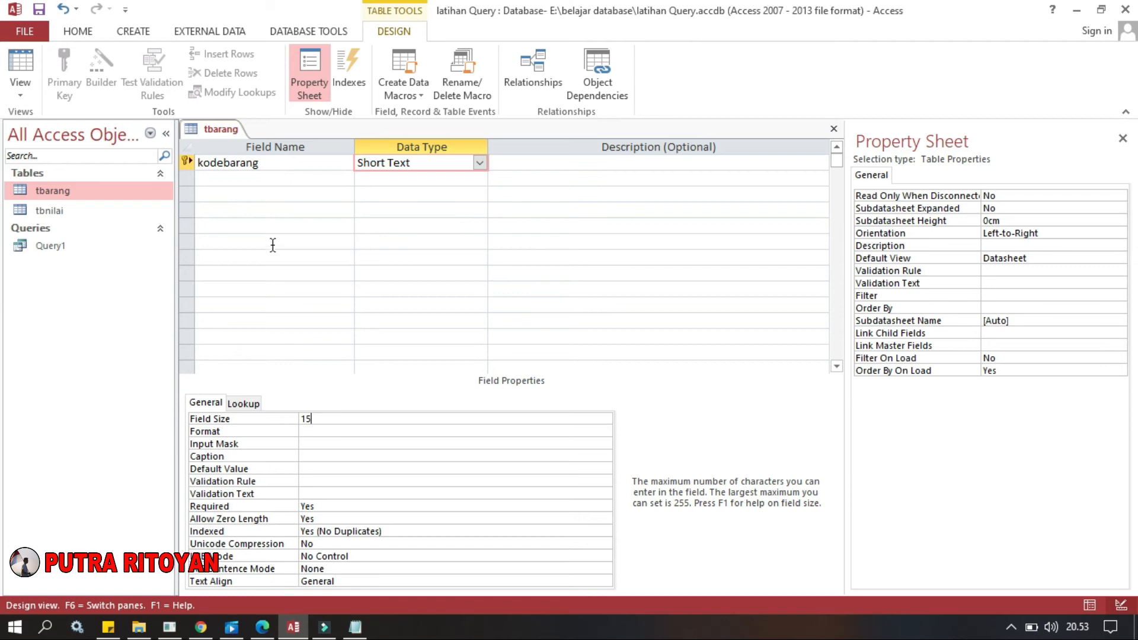
Add a namabarang field below kodebarang as Short Text with field size 35.
{"action": "left_click", "coordinate": [246, 179]}
{"action": "type", "text": "na"}
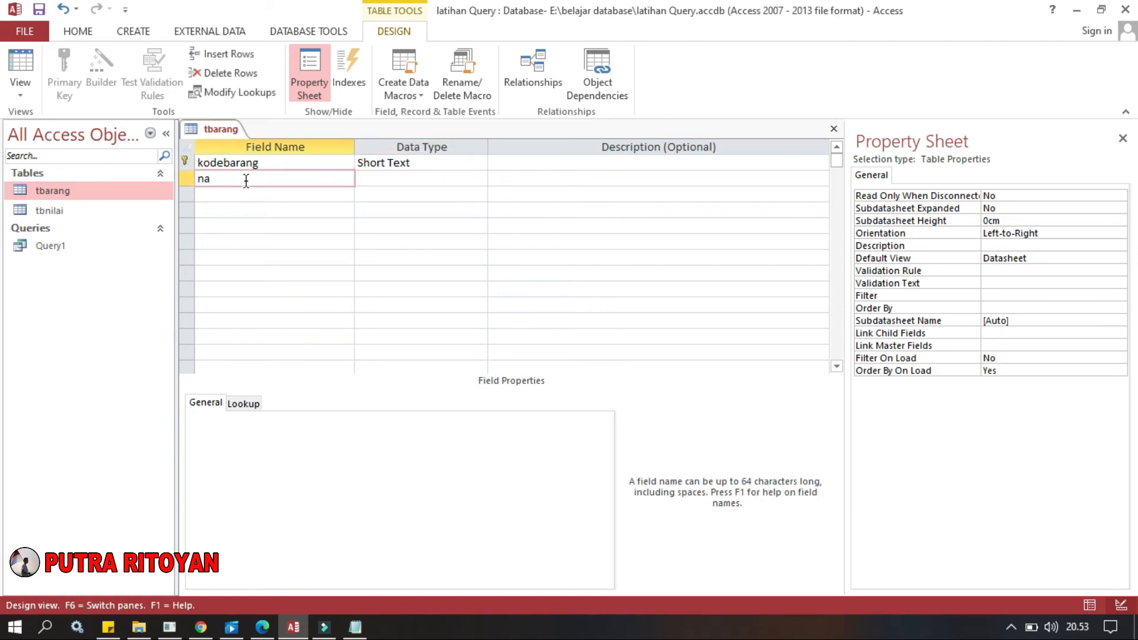
{"action": "type", "text": "mabarang"}
{"action": "left_click", "coordinate": [363, 181]}
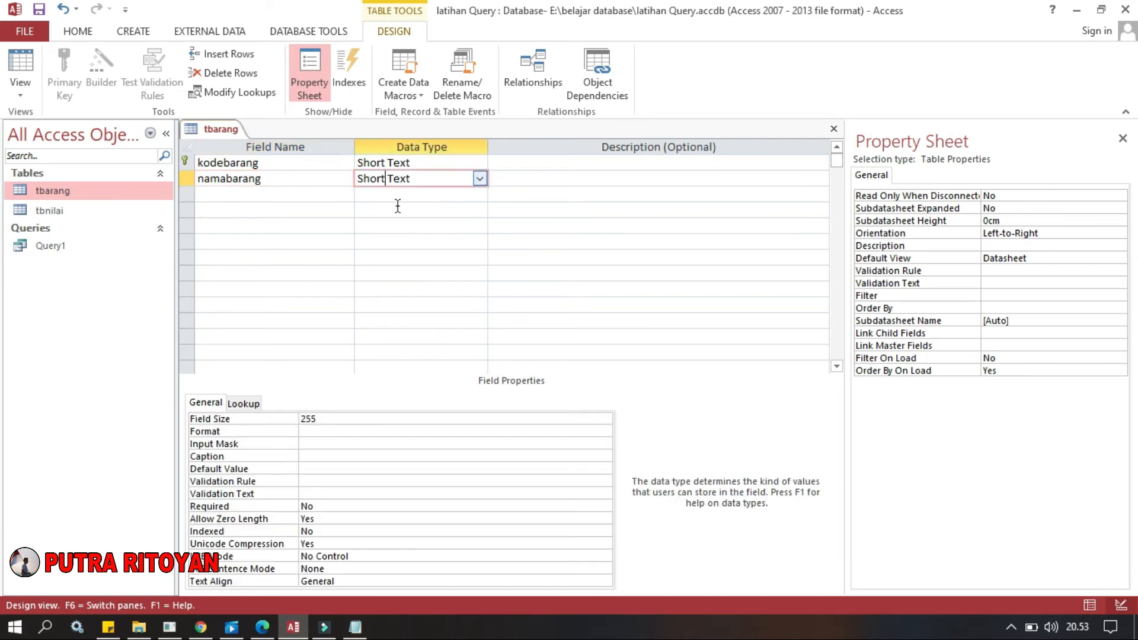
{"action": "left_click", "coordinate": [276, 415]}
{"action": "type", "text": "35"}
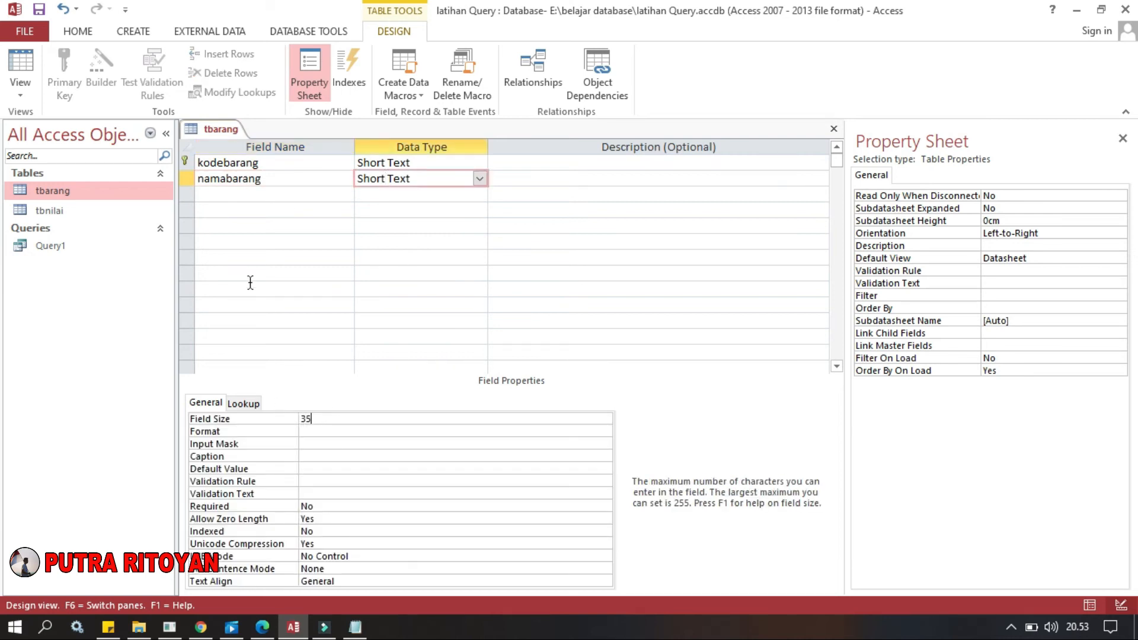
Add a harga field below namabarang with the Number data type.
{"action": "left_click", "coordinate": [234, 197]}
{"action": "type", "text": "harga"}
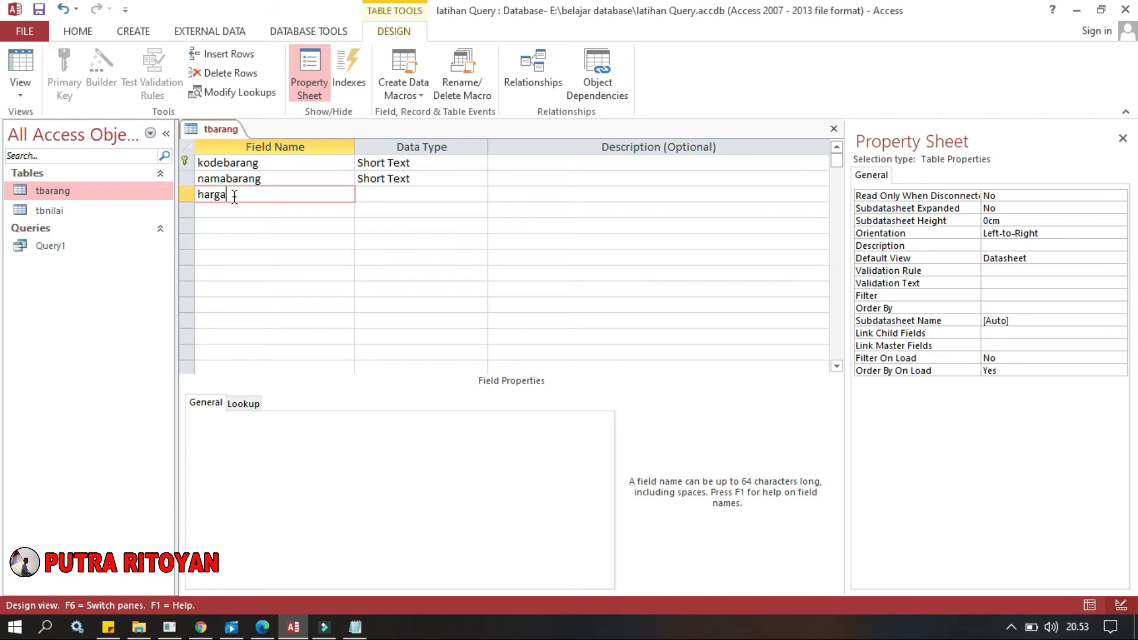
{"action": "left_click", "coordinate": [412, 196]}
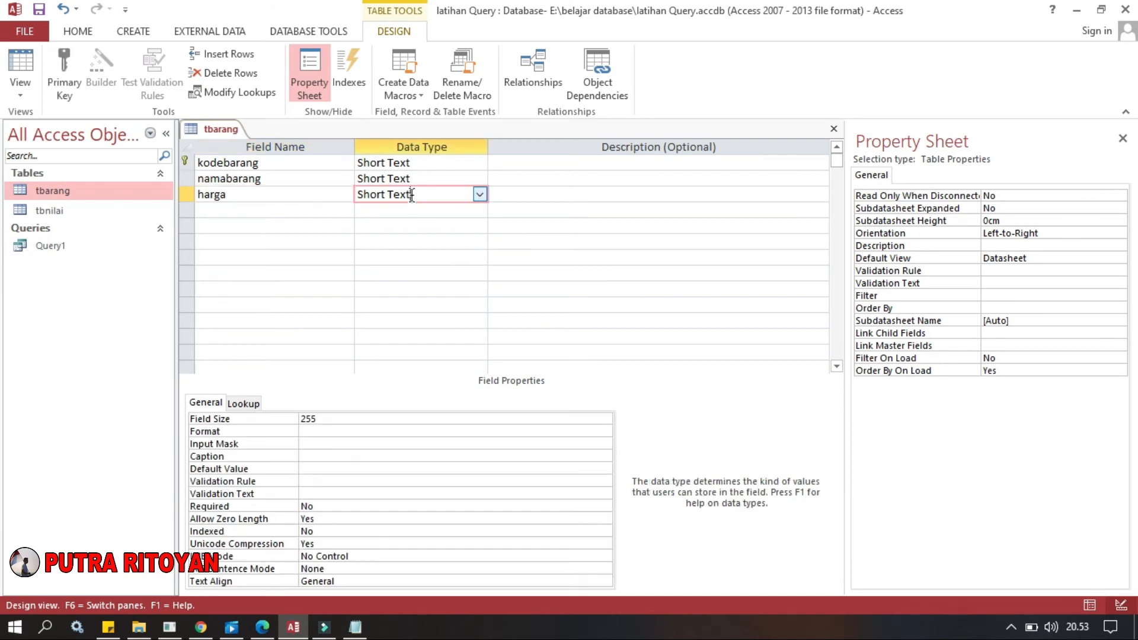
{"action": "left_click", "coordinate": [481, 194]}
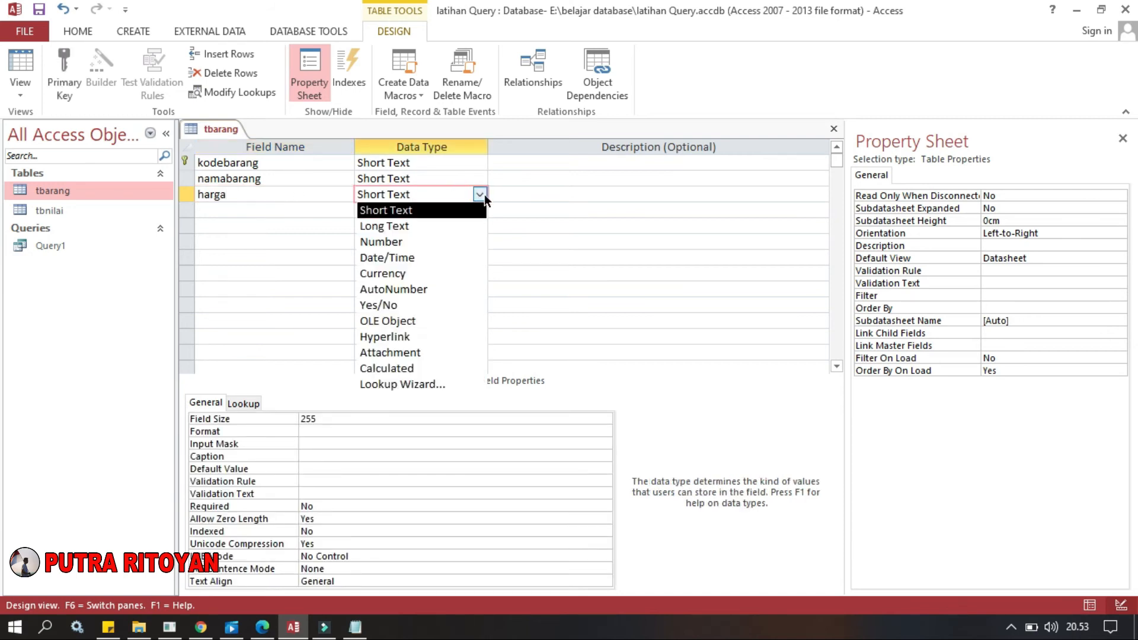
{"action": "left_click", "coordinate": [399, 243]}
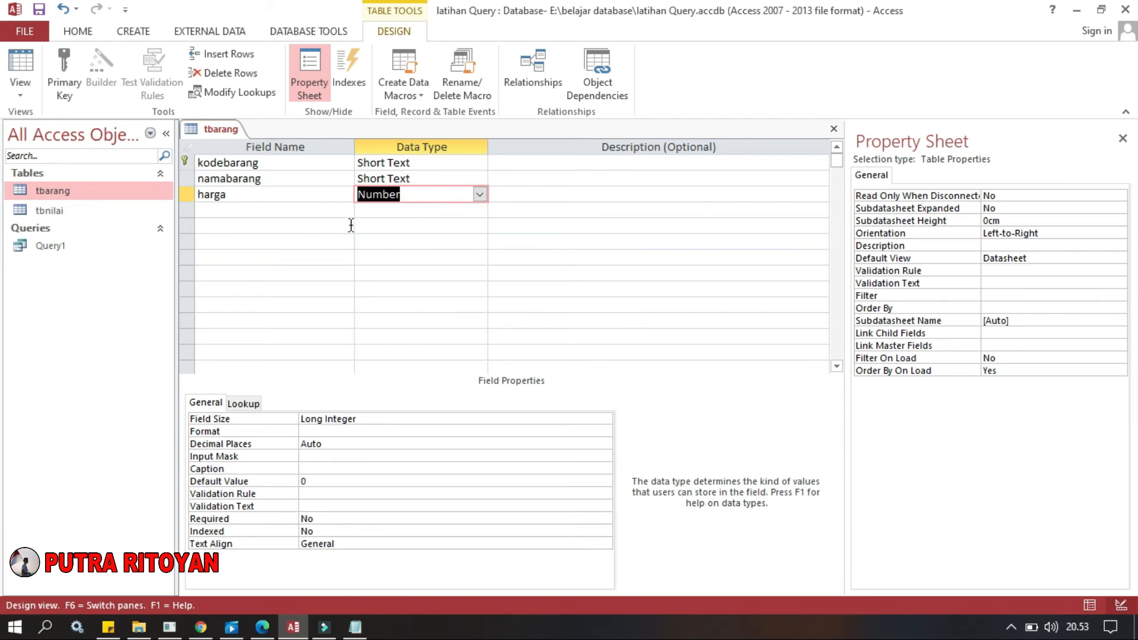
Add a jumlahbeli field below harga with the Number data type.
{"action": "left_click", "coordinate": [306, 210]}
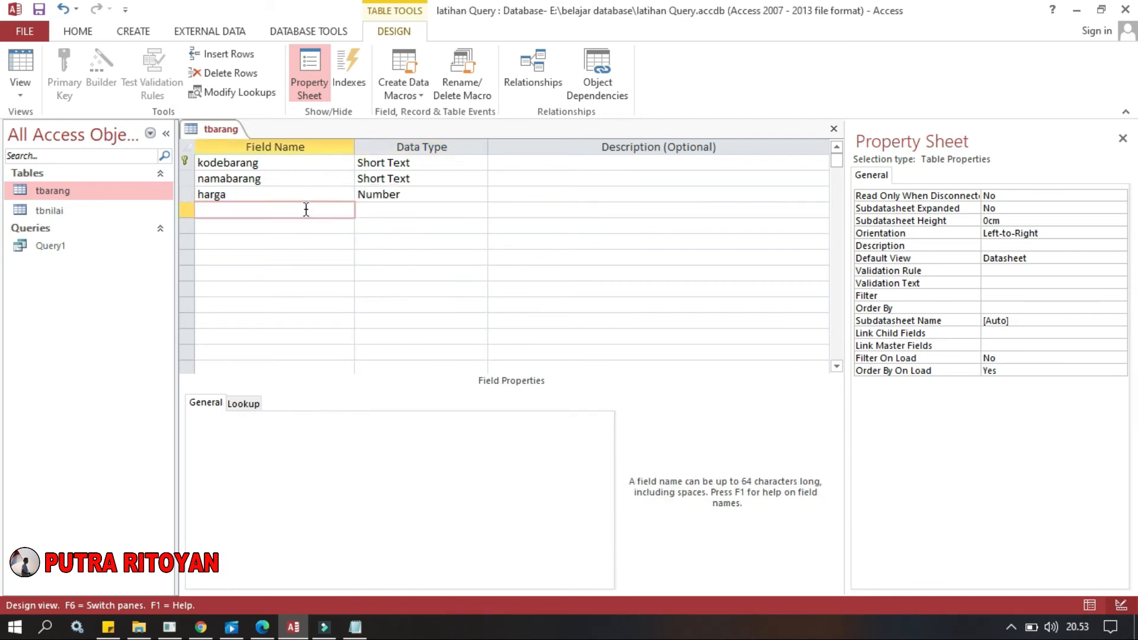
{"action": "type", "text": "jumlahbeli"}
{"action": "left_click", "coordinate": [376, 212]}
{"action": "left_click", "coordinate": [480, 210]}
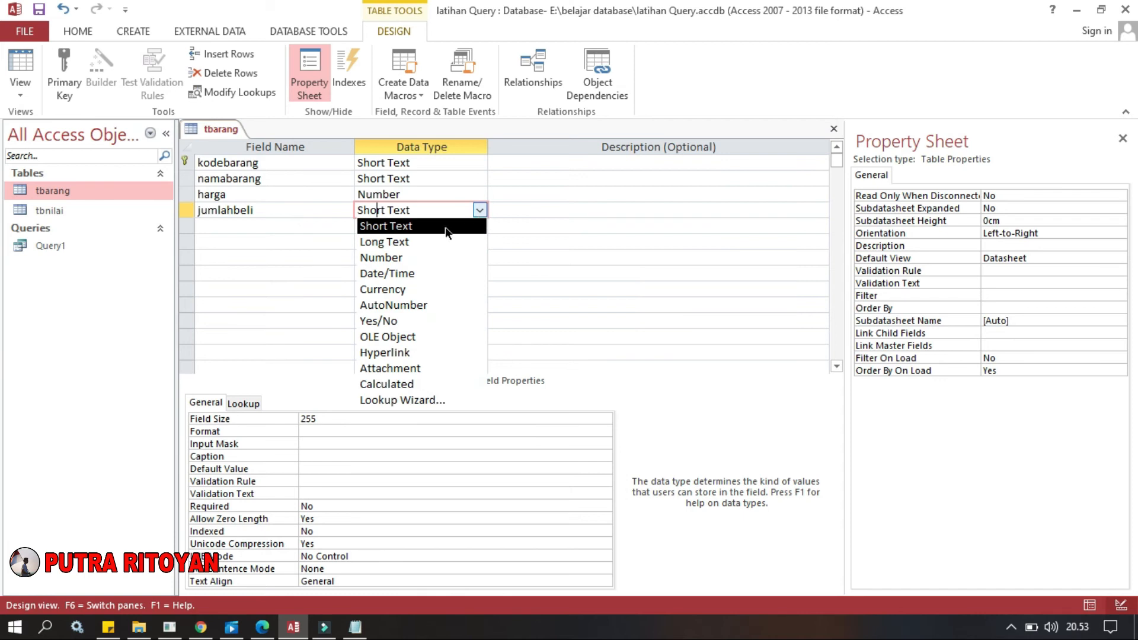
{"action": "left_click", "coordinate": [422, 259]}
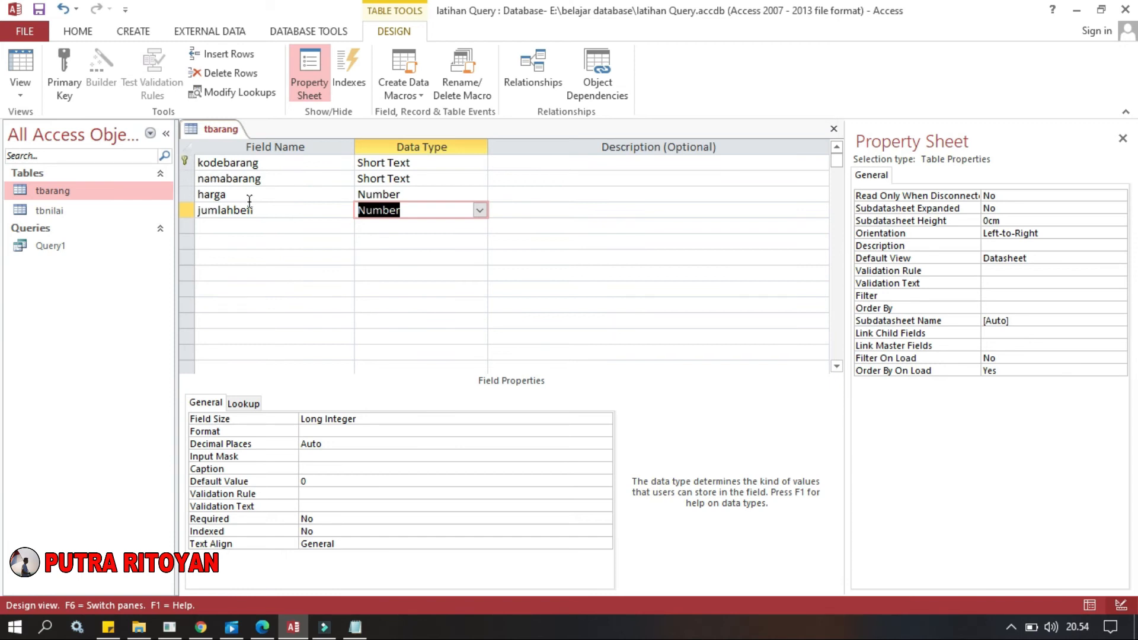
Save the tbarang table design and close the table.
{"action": "left_click", "coordinate": [294, 226]}
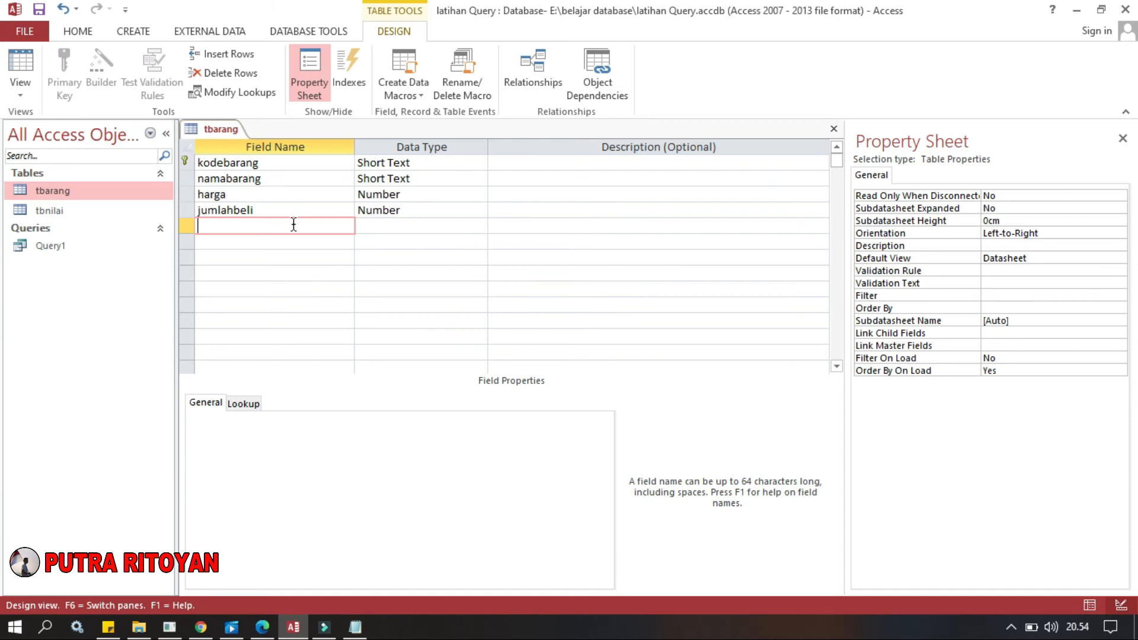
{"action": "left_click", "coordinate": [38, 10]}
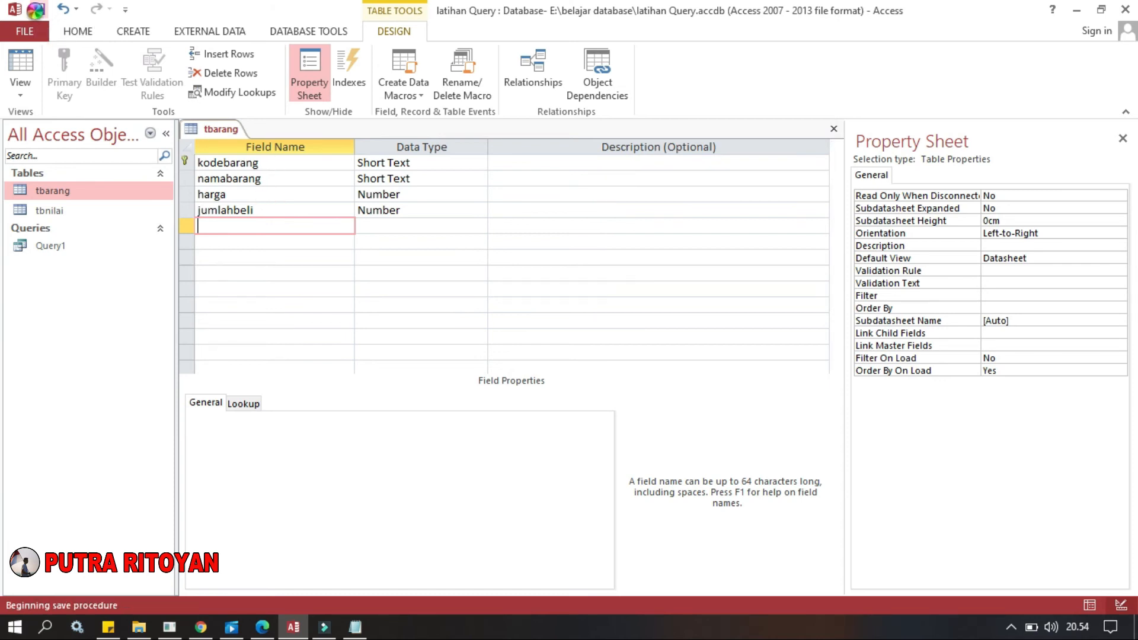
{"action": "left_click", "coordinate": [833, 130]}
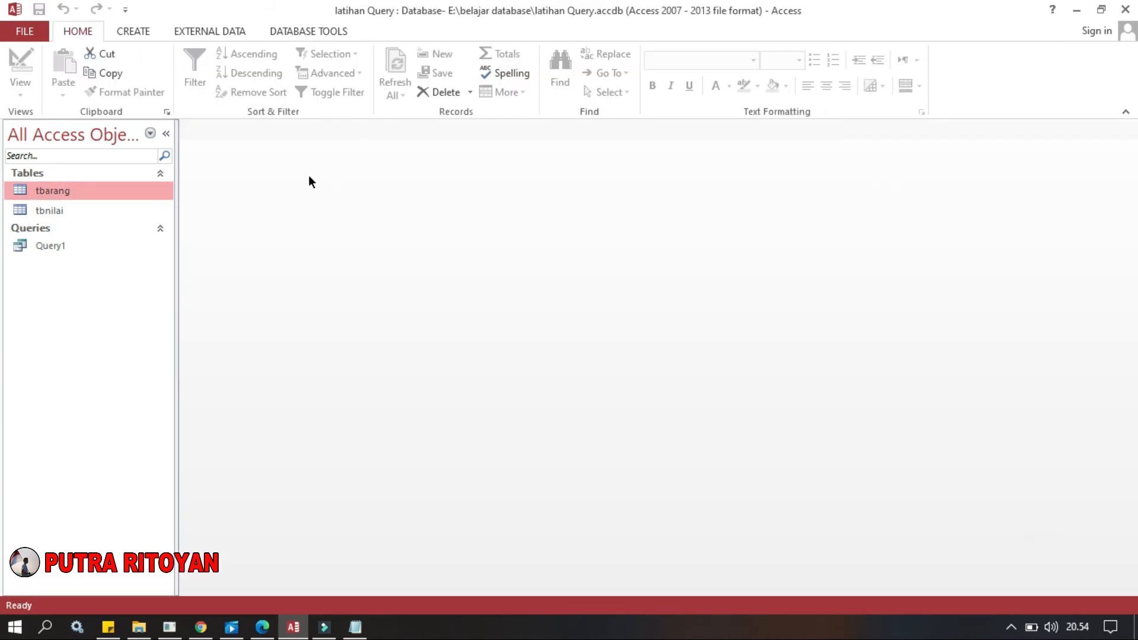
Create a new query in design view with the tbarang table as its source.
{"action": "left_click", "coordinate": [143, 32]}
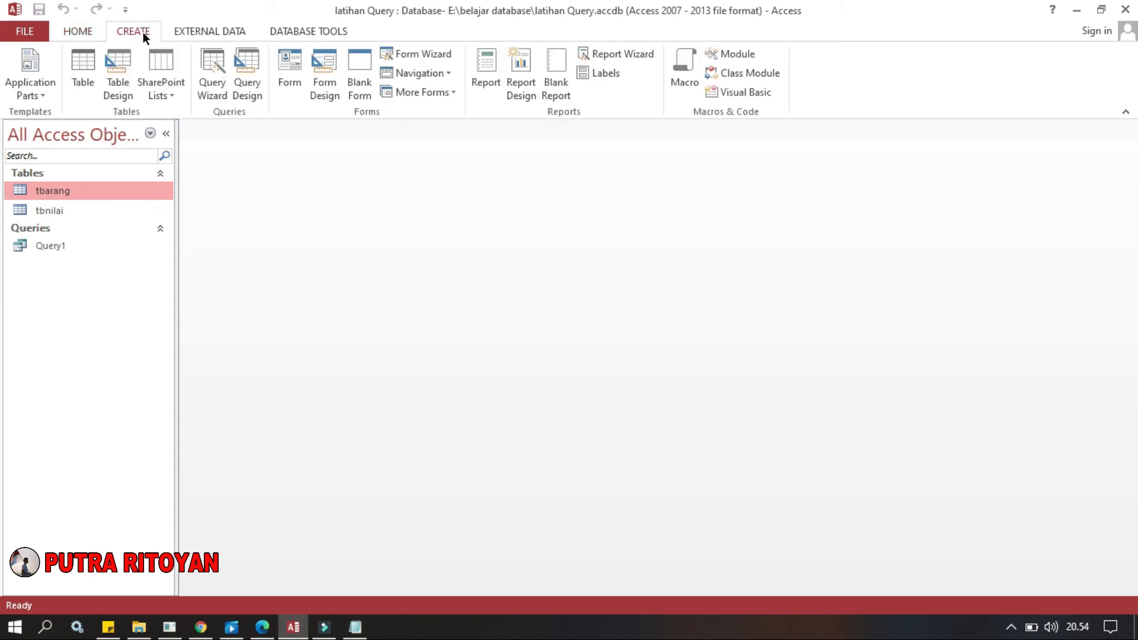
{"action": "left_click", "coordinate": [248, 84]}
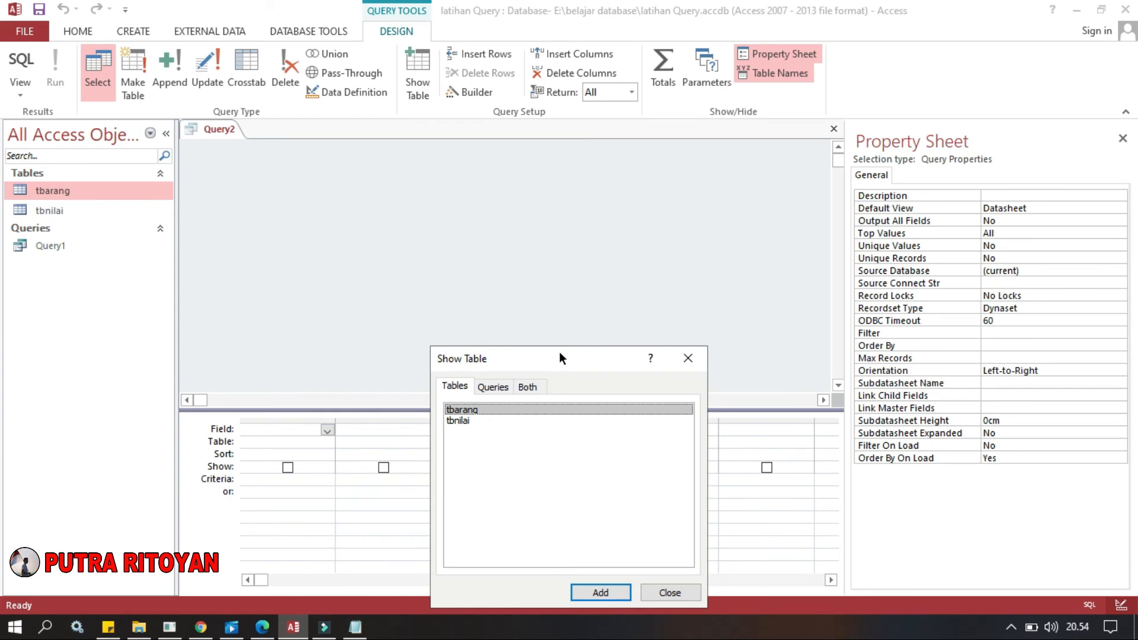
{"action": "left_click_drag", "start_coordinate": [558, 351], "coordinate": [582, 203]}
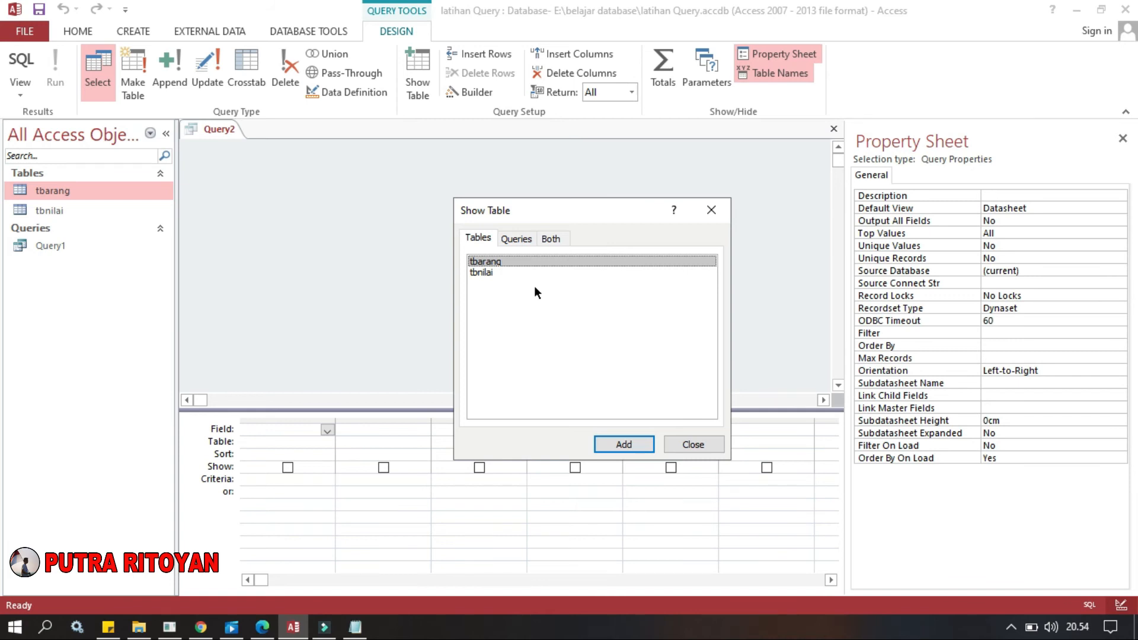
{"action": "left_click", "coordinate": [623, 445]}
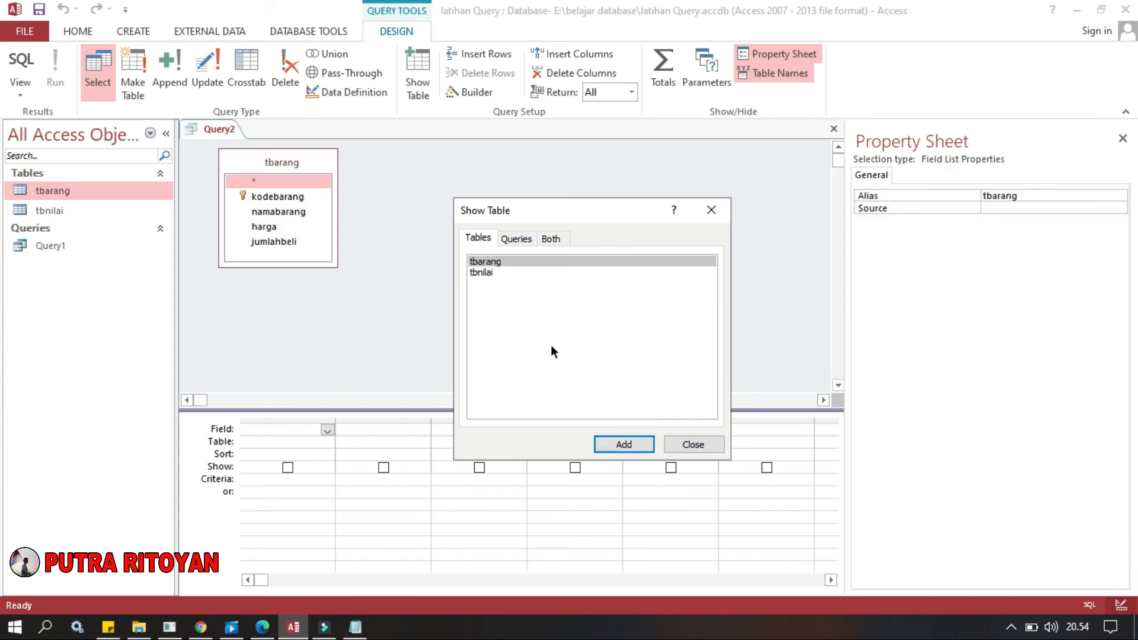
{"action": "left_click", "coordinate": [702, 445]}
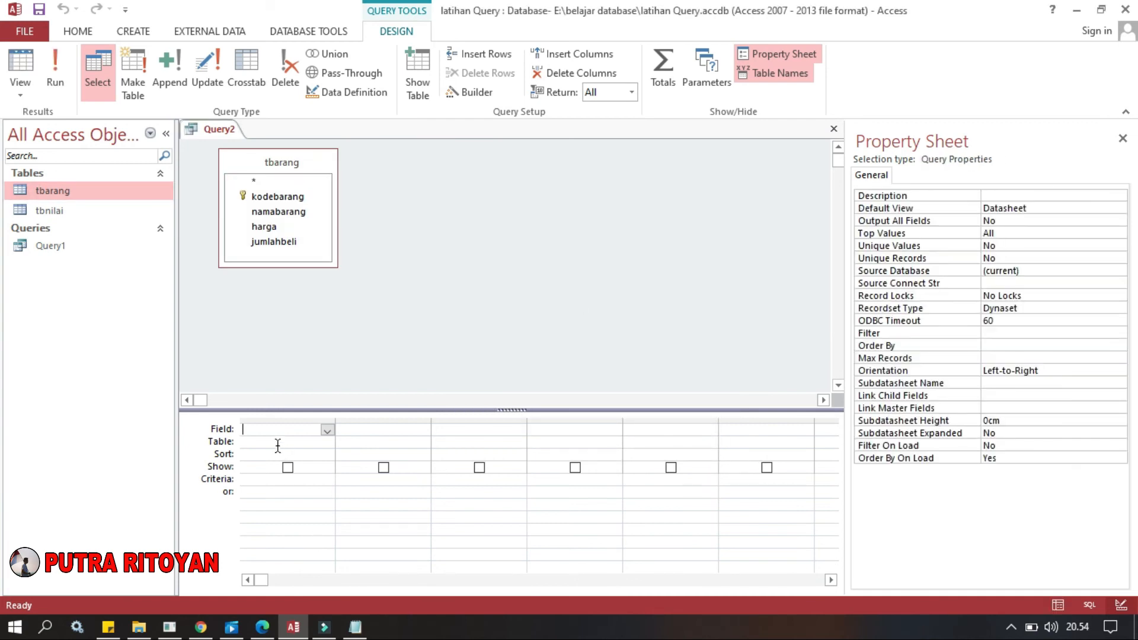
Add kodebarang and namabarang as the first two output fields of the query.
{"action": "left_click", "coordinate": [326, 430]}
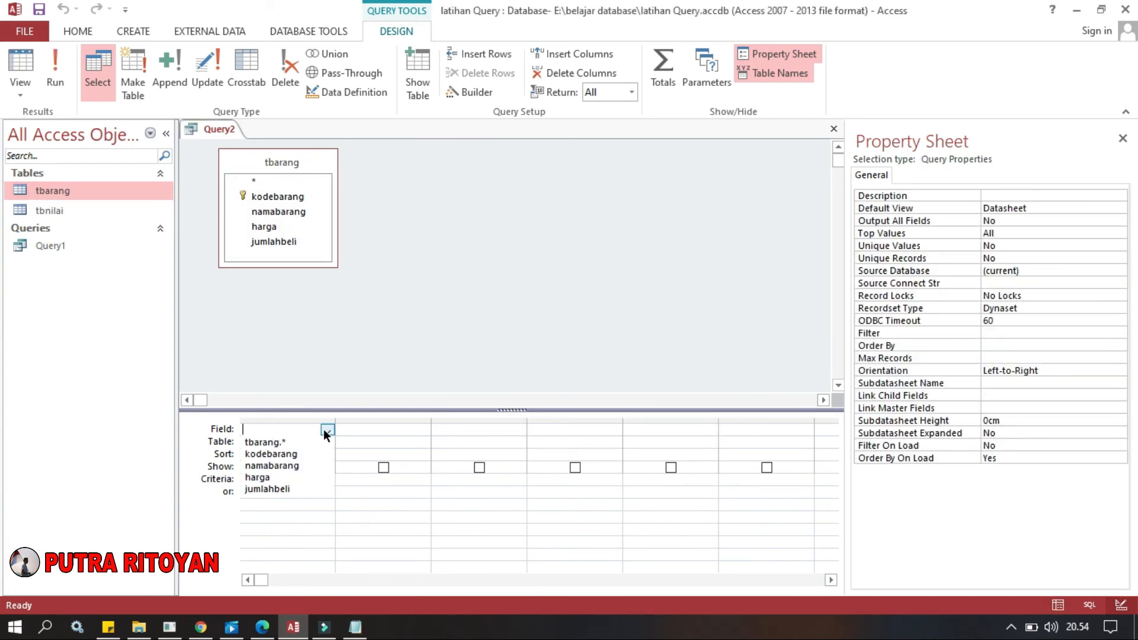
{"action": "left_click", "coordinate": [290, 456]}
{"action": "left_click", "coordinate": [375, 431]}
{"action": "left_click", "coordinate": [423, 431]}
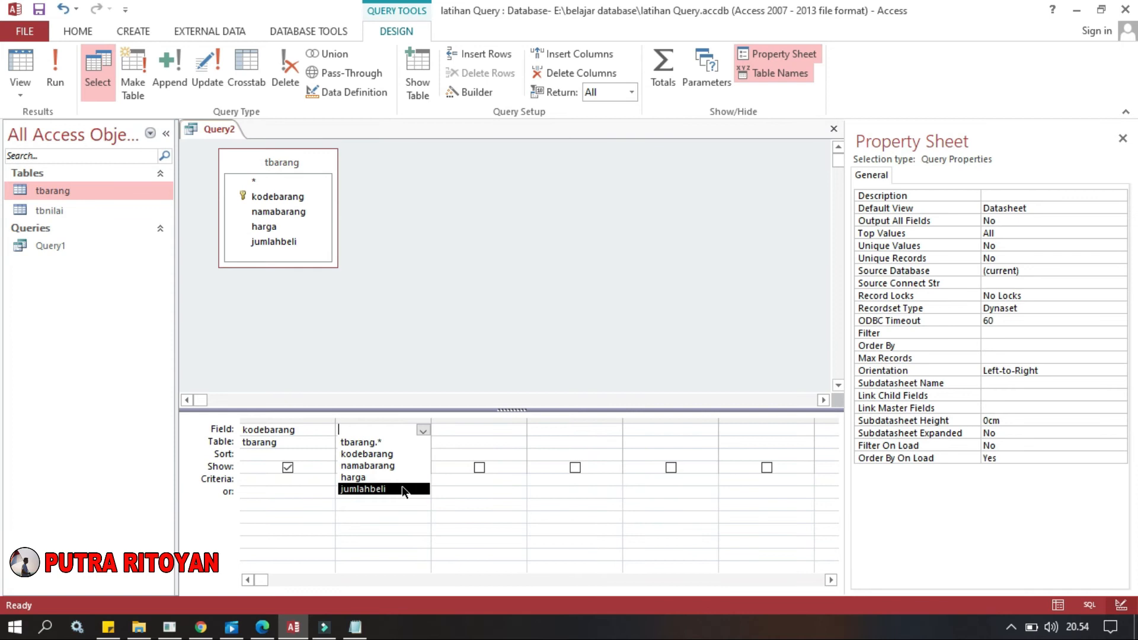
{"action": "left_click", "coordinate": [396, 466]}
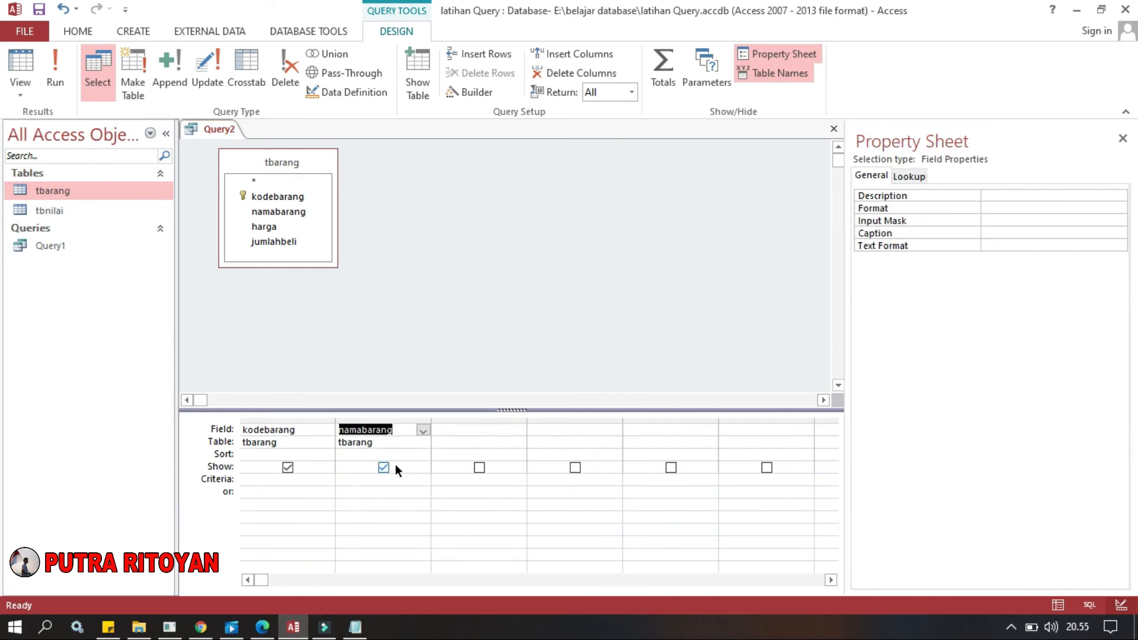
Start a calculated field named totalbayar in the third query column, beginning its expression with [tbarang]![harga] in the Zoom window.
{"action": "left_click", "coordinate": [485, 429]}
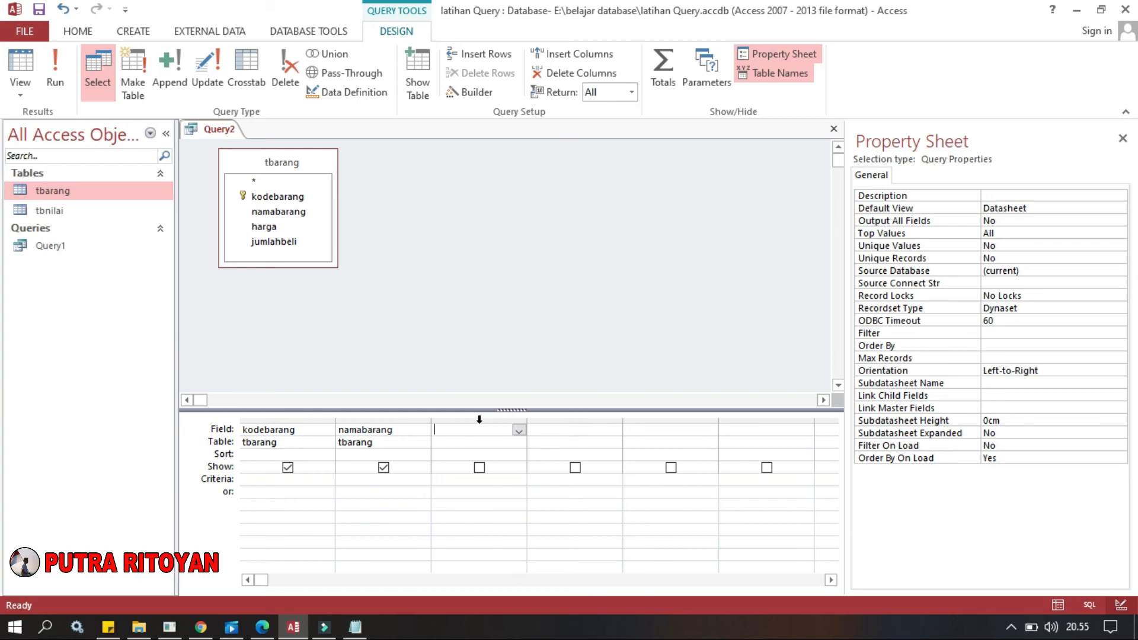
{"action": "type", "text": "totalbayar"}
{"action": "right_click", "coordinate": [495, 431]}
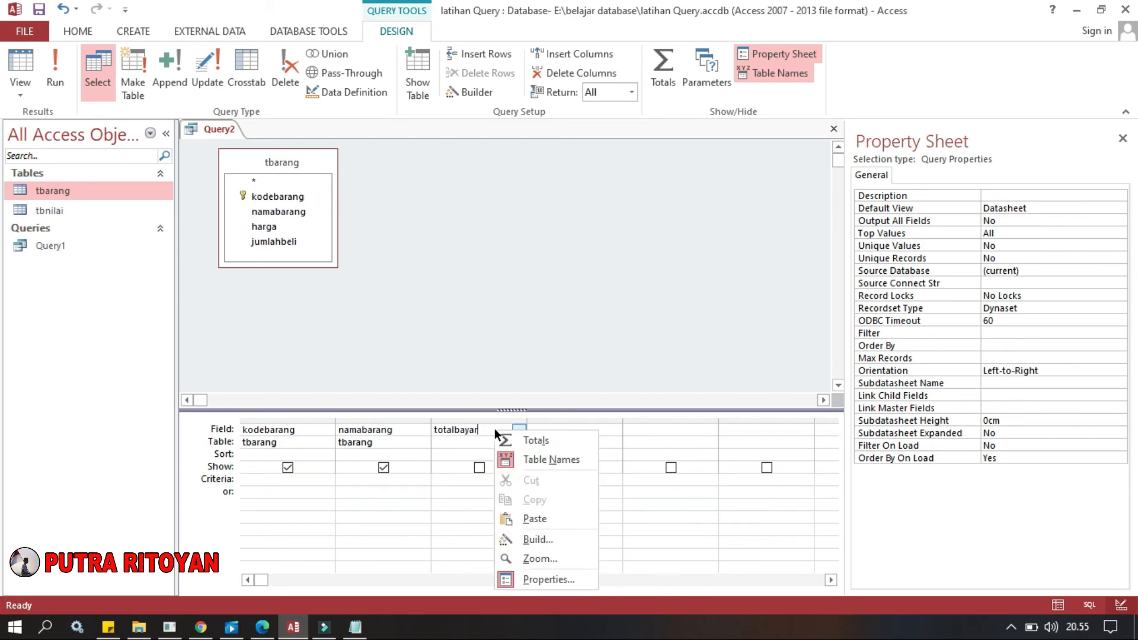
{"action": "left_click", "coordinate": [522, 559]}
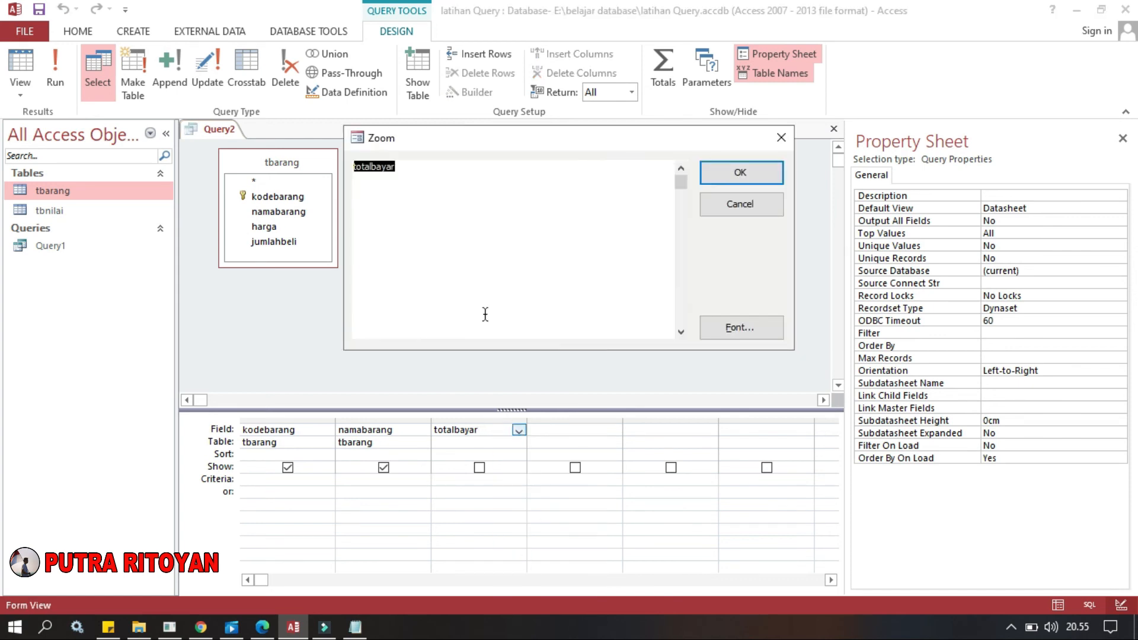
{"action": "left_click", "coordinate": [418, 168]}
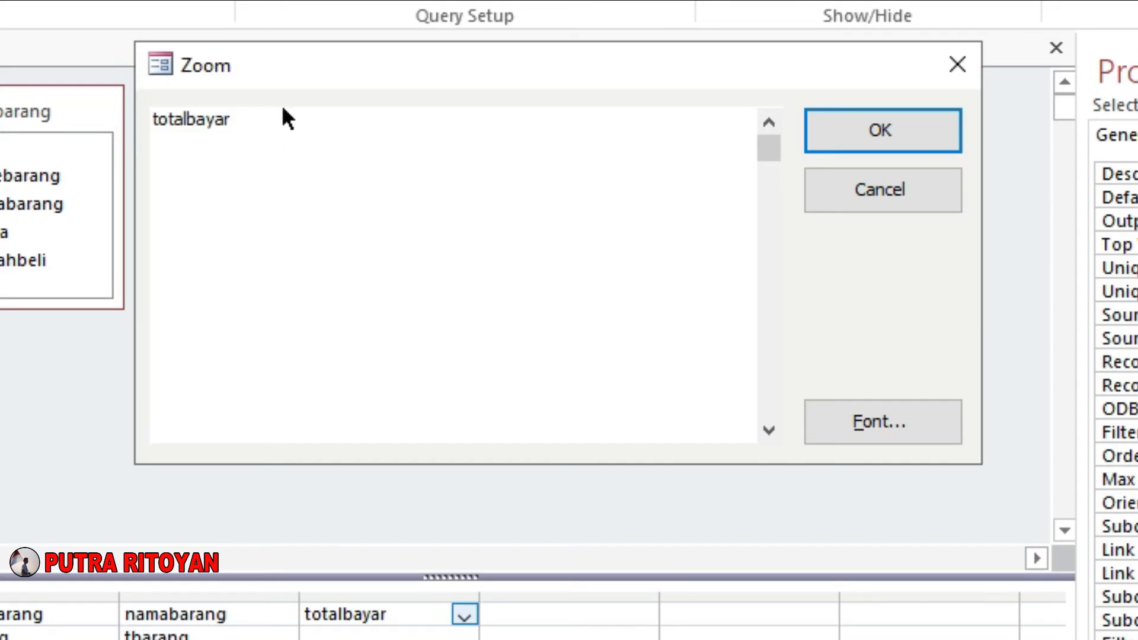
{"action": "type", "text": ":["}
{"action": "type", "text": "tbarang]!"}
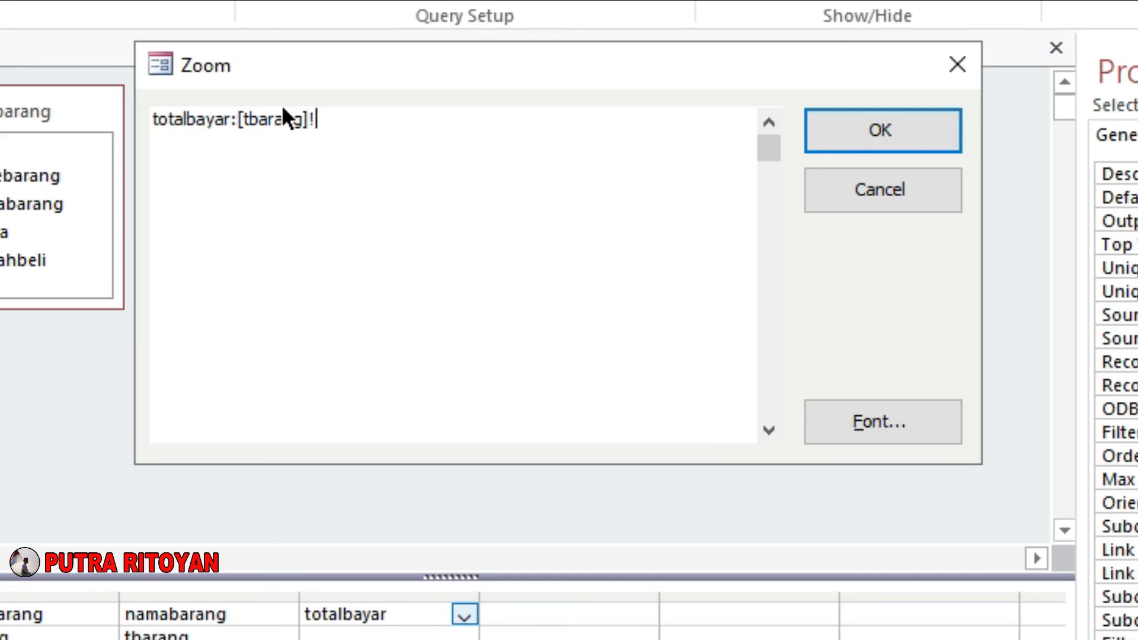
{"action": "type", "text": "[harga}"}
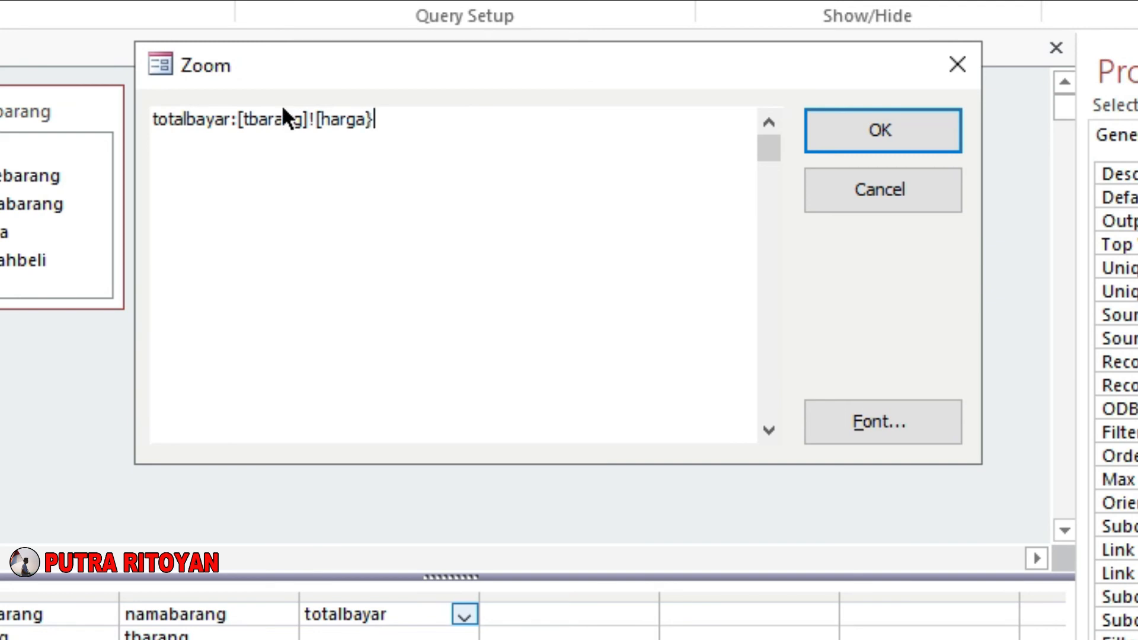
{"action": "key", "text": "BackSpace"}
{"action": "type", "text": "]"}
Complete the totalbayar expression by multiplying the price by [tbarang]![jumlahbeli], and accept it.
{"action": "type", "text": "*"}
{"action": "type", "text": "[tbarang"}
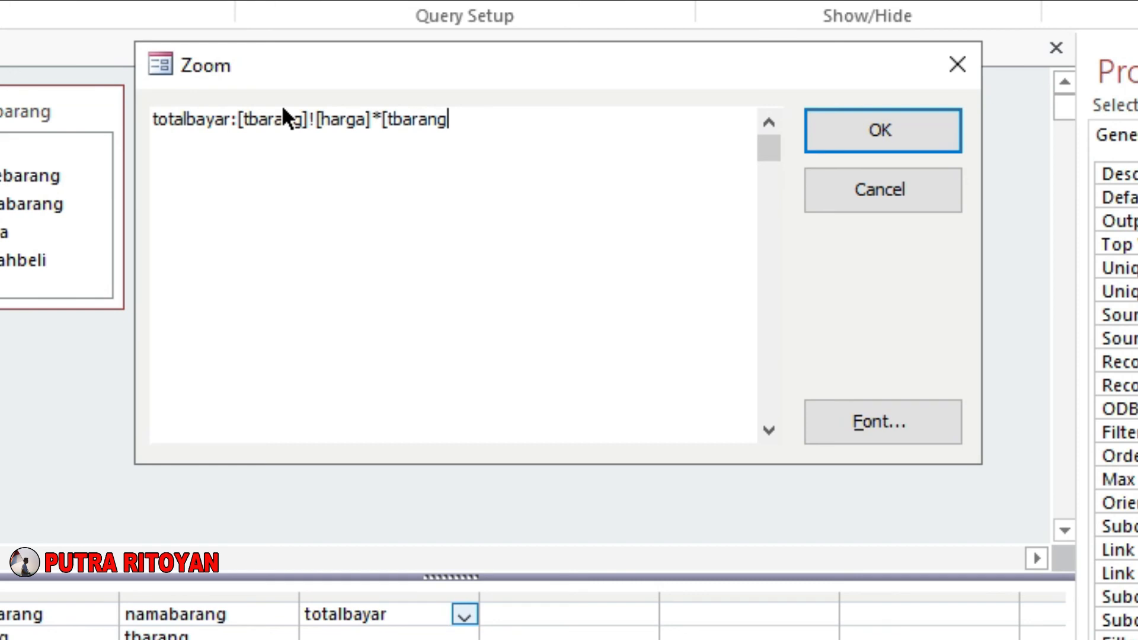
{"action": "type", "text": "]"}
{"action": "key", "text": "BackSpace"}
{"action": "type", "text": "]![jumlahbe;"}
{"action": "key", "text": "BackSpace"}
{"action": "type", "text": "li"}
{"action": "type", "text": "]"}
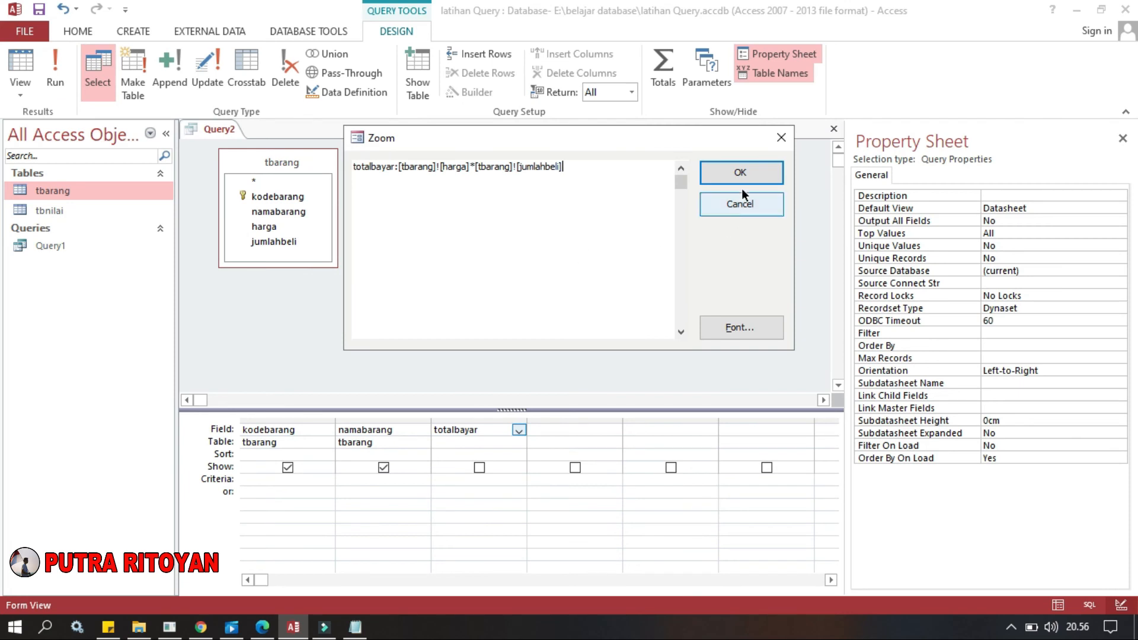
{"action": "left_click", "coordinate": [740, 179]}
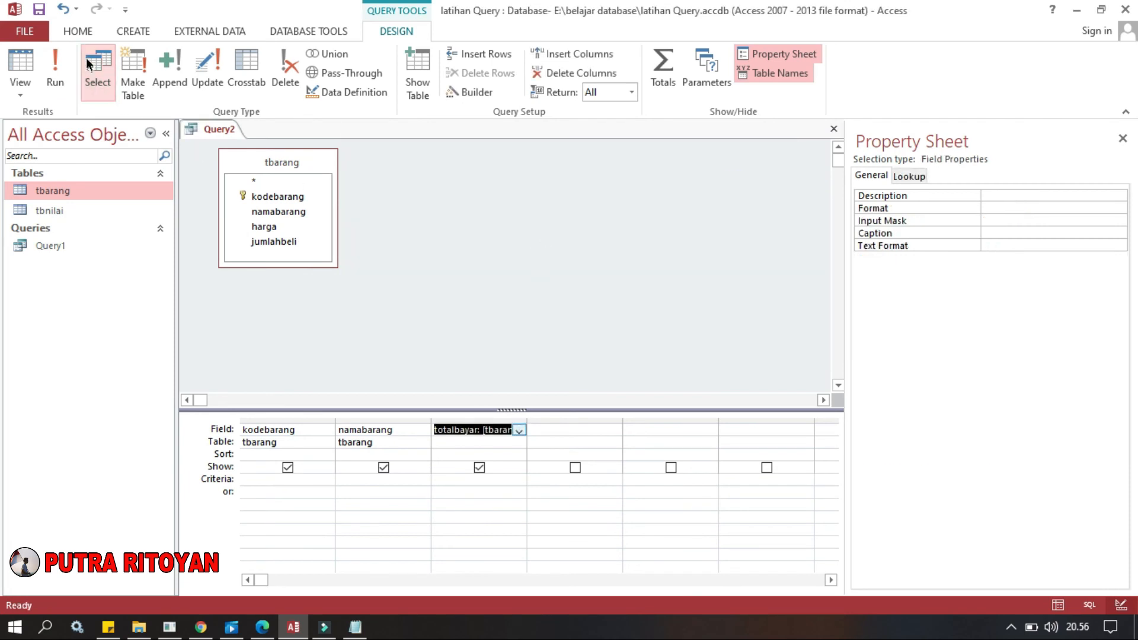
Save the new query under the name Qutbrang and open it in datasheet view.
{"action": "left_click", "coordinate": [39, 9]}
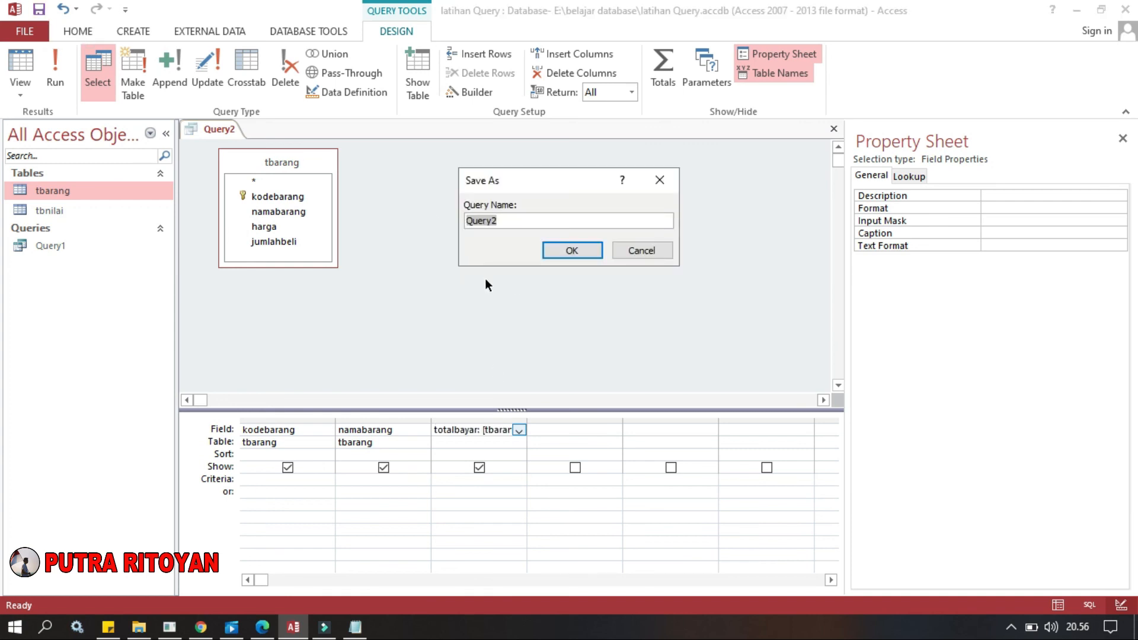
{"action": "left_click_drag", "start_coordinate": [505, 224], "coordinate": [474, 224]}
{"action": "type", "text": "utbrang"}
{"action": "key", "text": "Return"}
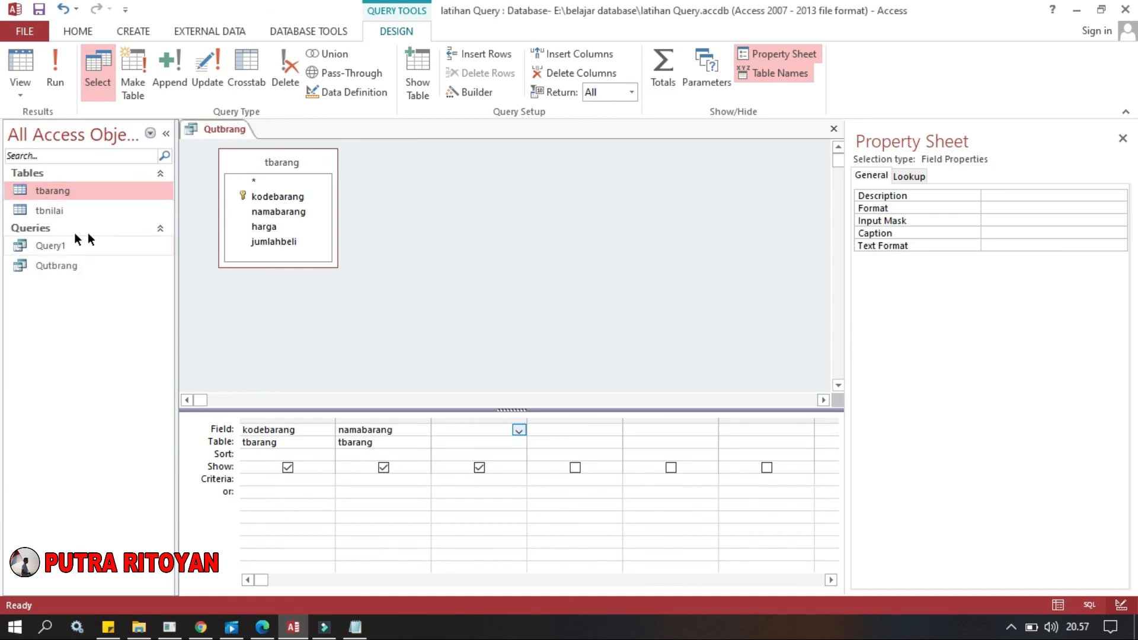
{"action": "double_click", "coordinate": [69, 269]}
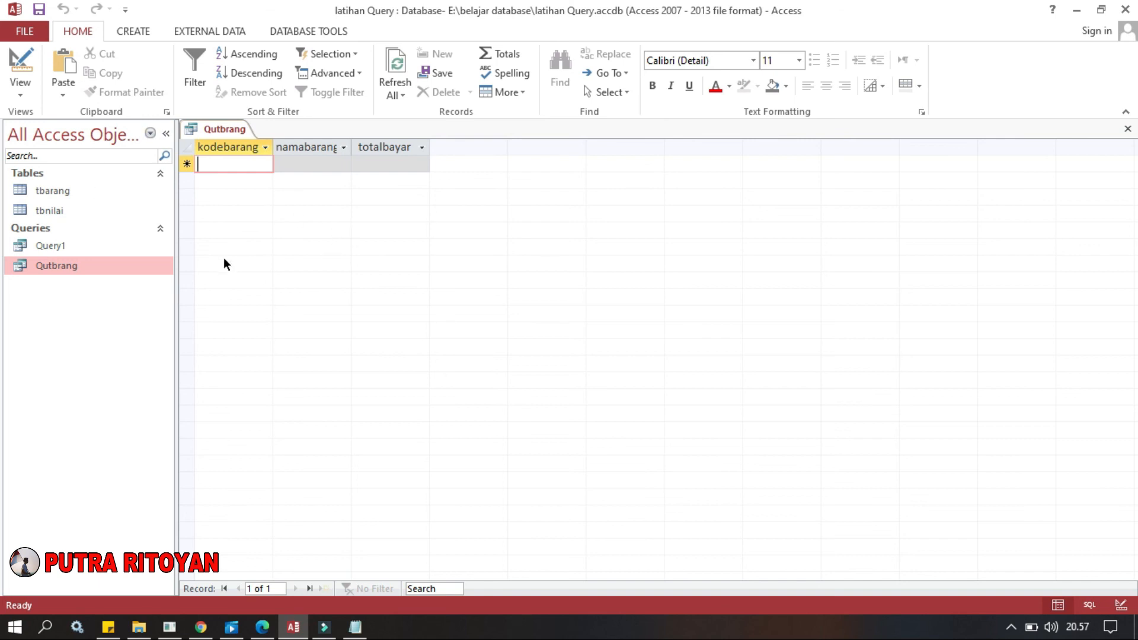
Open the tbarang table and enter its first record: kodebarang 1020, namabarang beras, harga 100000, jumlahbeli 5.
{"action": "double_click", "coordinate": [57, 195]}
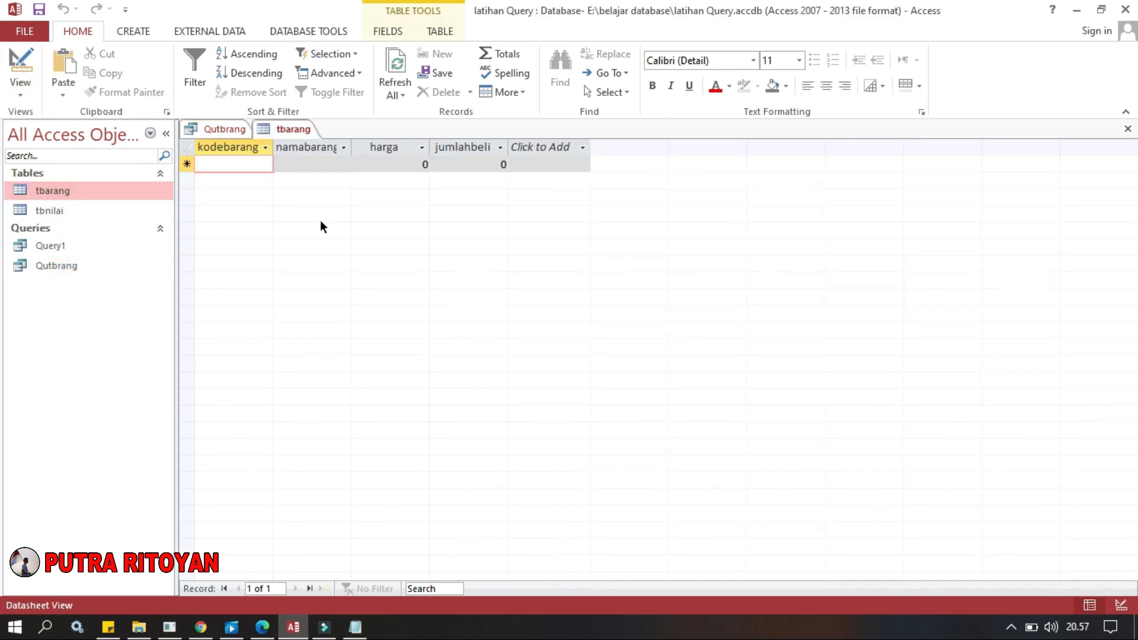
{"action": "type", "text": "102"}
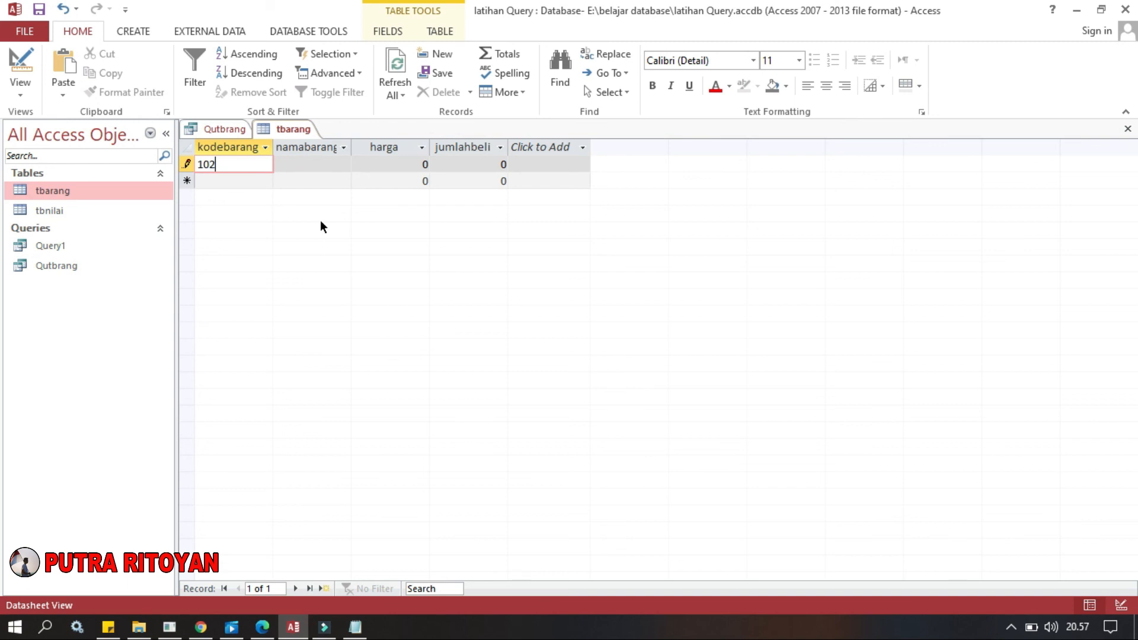
{"action": "type", "text": "0"}
{"action": "left_click", "coordinate": [316, 166]}
{"action": "type", "text": "beras"}
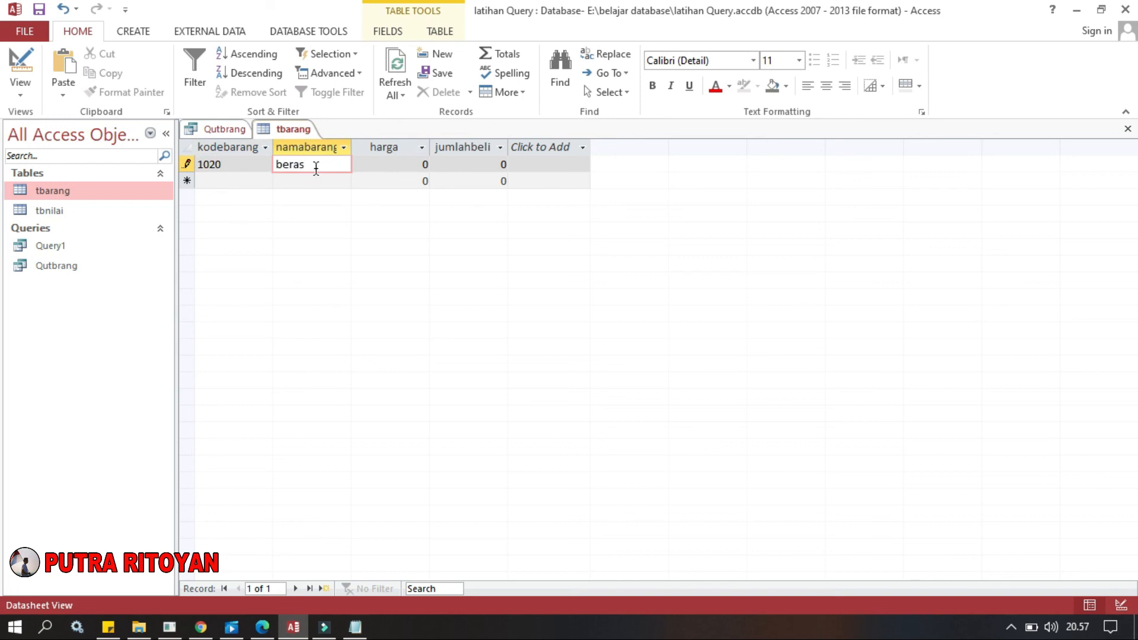
{"action": "left_click", "coordinate": [422, 165]}
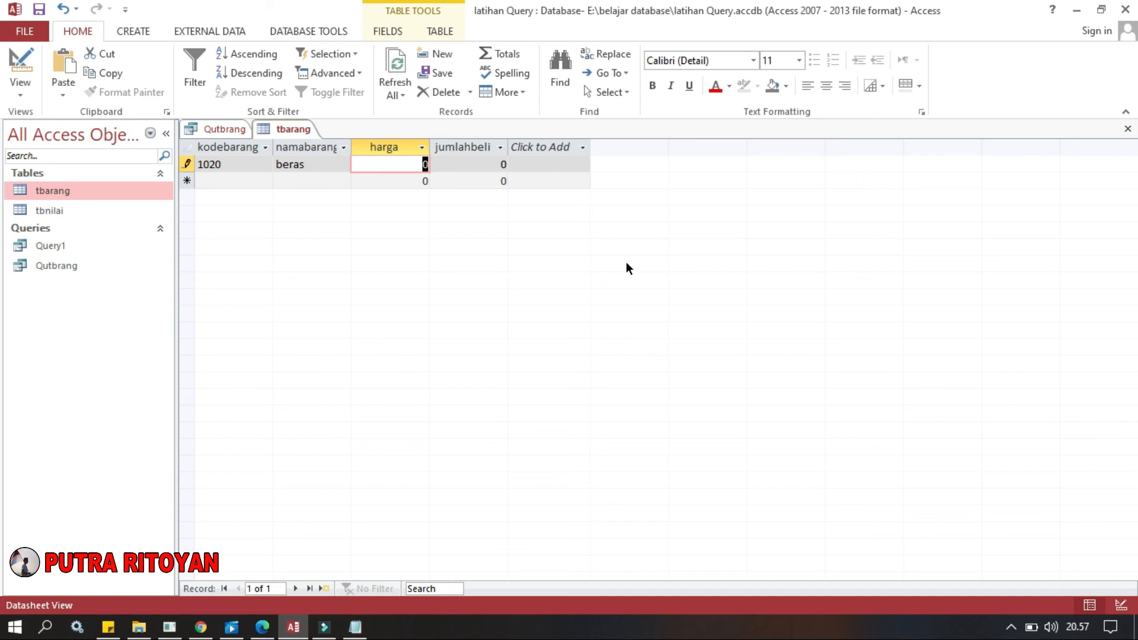
{"action": "type", "text": "100"}
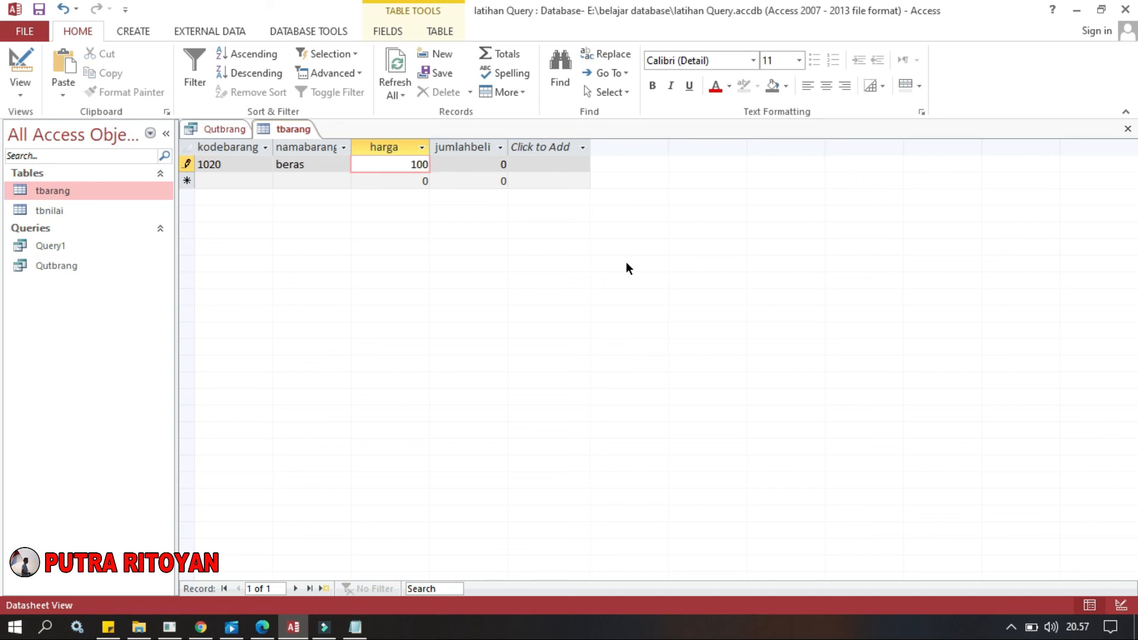
{"action": "type", "text": "000"}
{"action": "key", "text": "Tab"}
{"action": "type", "text": "5"}
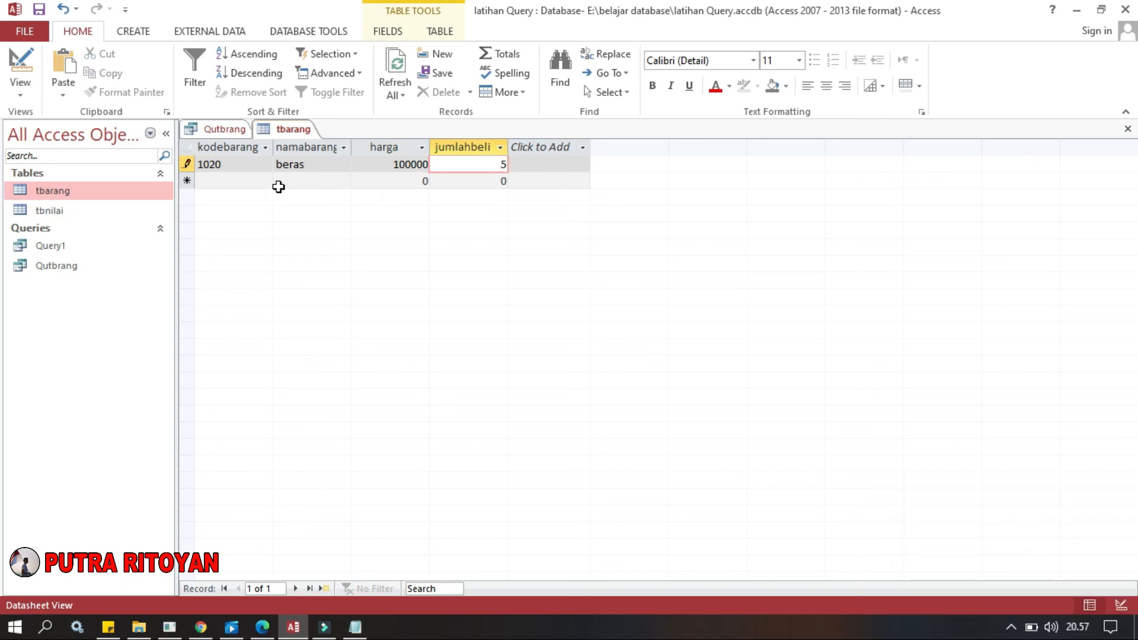
Add a second tbarang record with kodebarang 1021, namabarang gula, harga 15000 and jumlahbeli 2, and save it.
{"action": "left_click", "coordinate": [222, 182]}
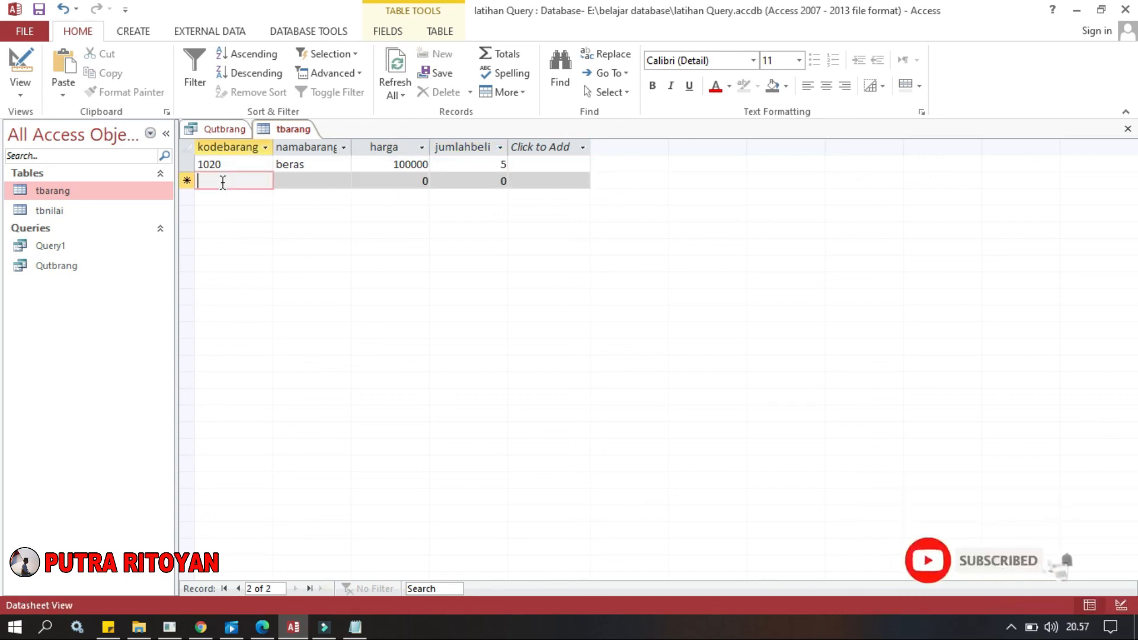
{"action": "type", "text": "1021"}
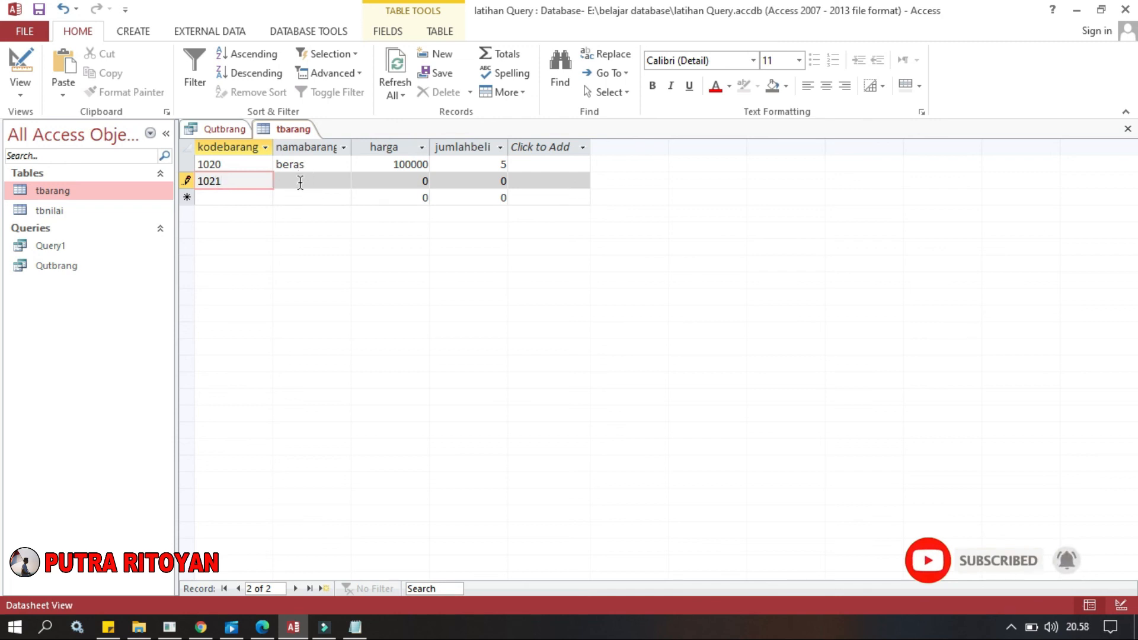
{"action": "left_click", "coordinate": [300, 182]}
{"action": "type", "text": "gula"}
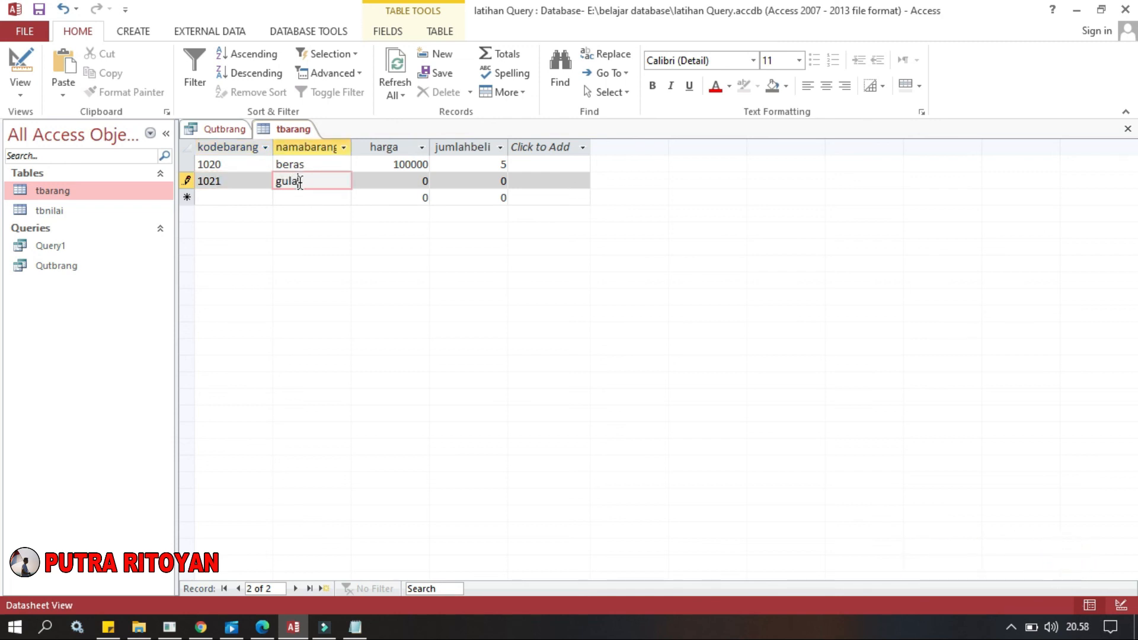
{"action": "double_click", "coordinate": [425, 181]}
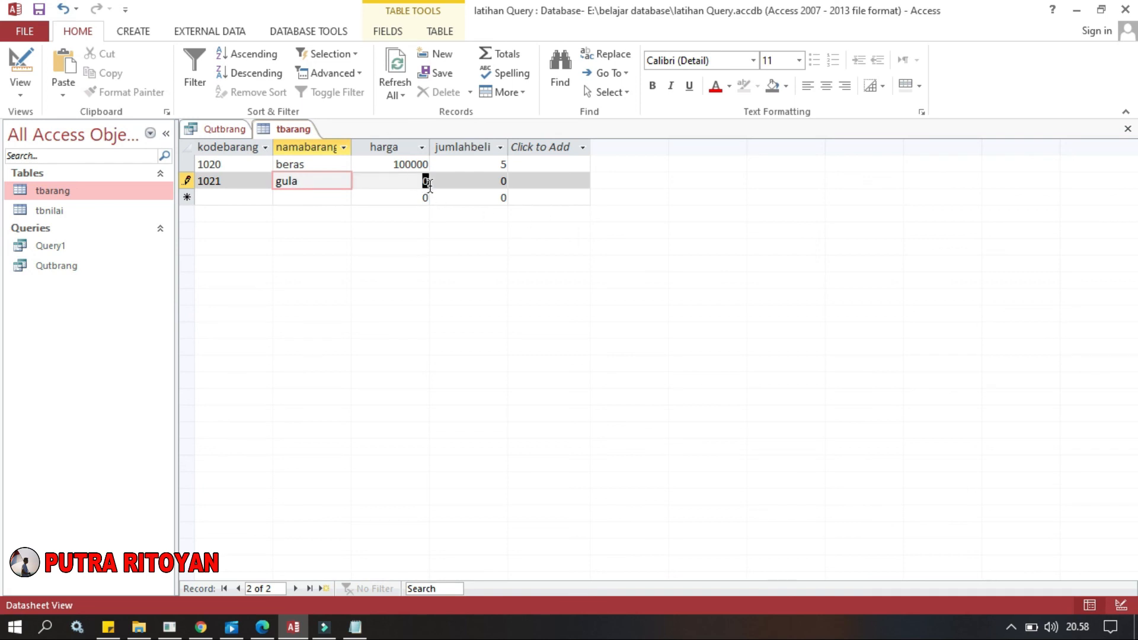
{"action": "type", "text": "1500"}
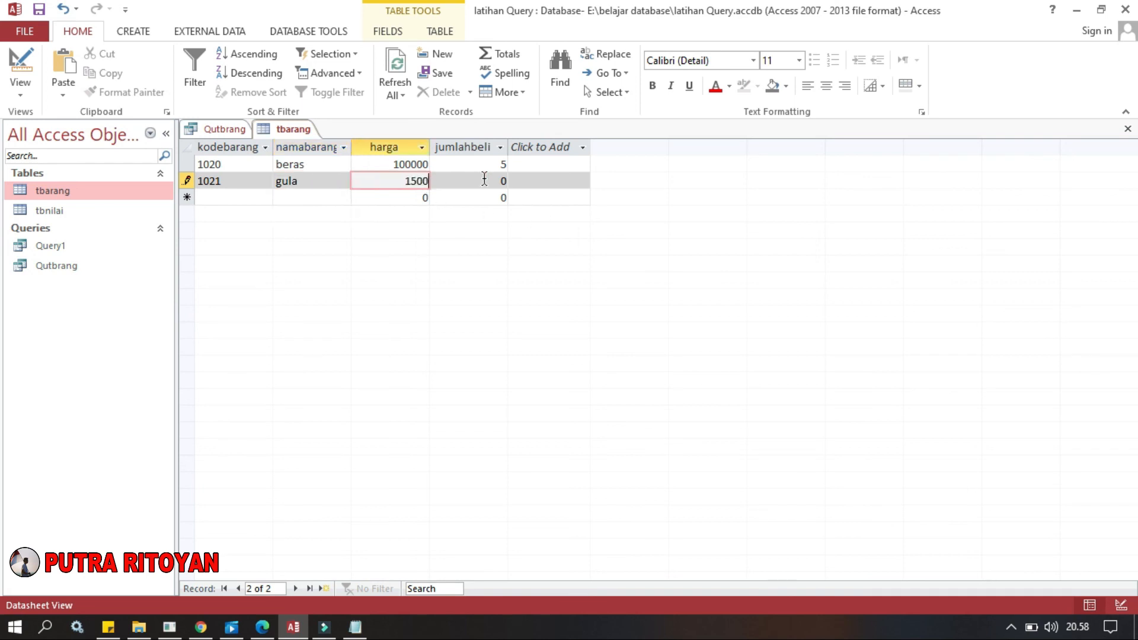
{"action": "type", "text": "0"}
{"action": "double_click", "coordinate": [513, 184]}
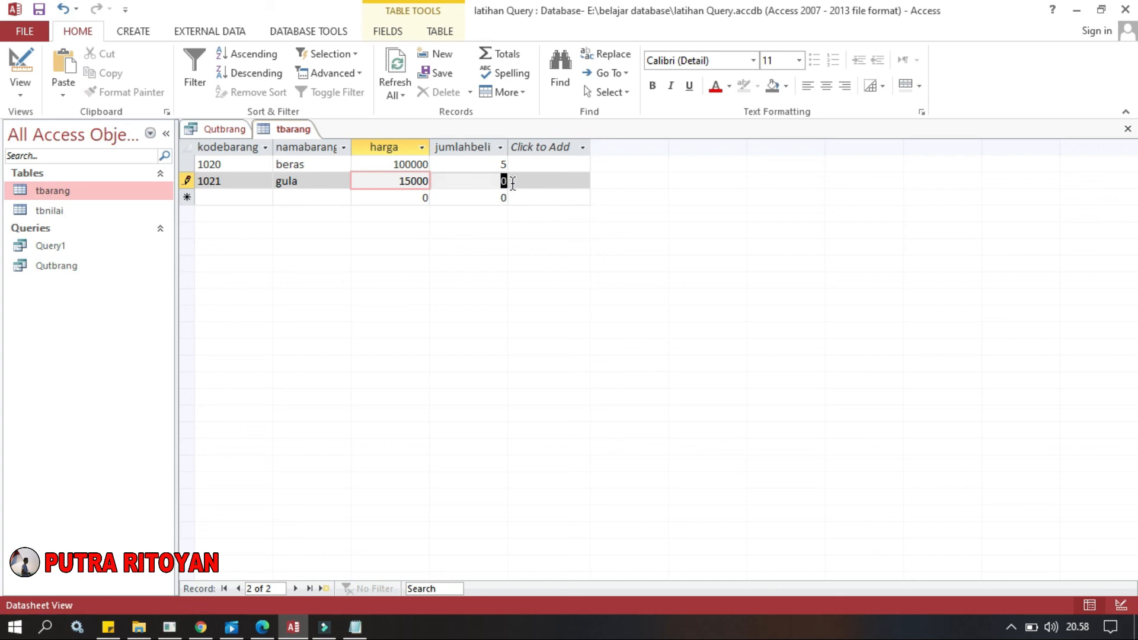
{"action": "type", "text": "2"}
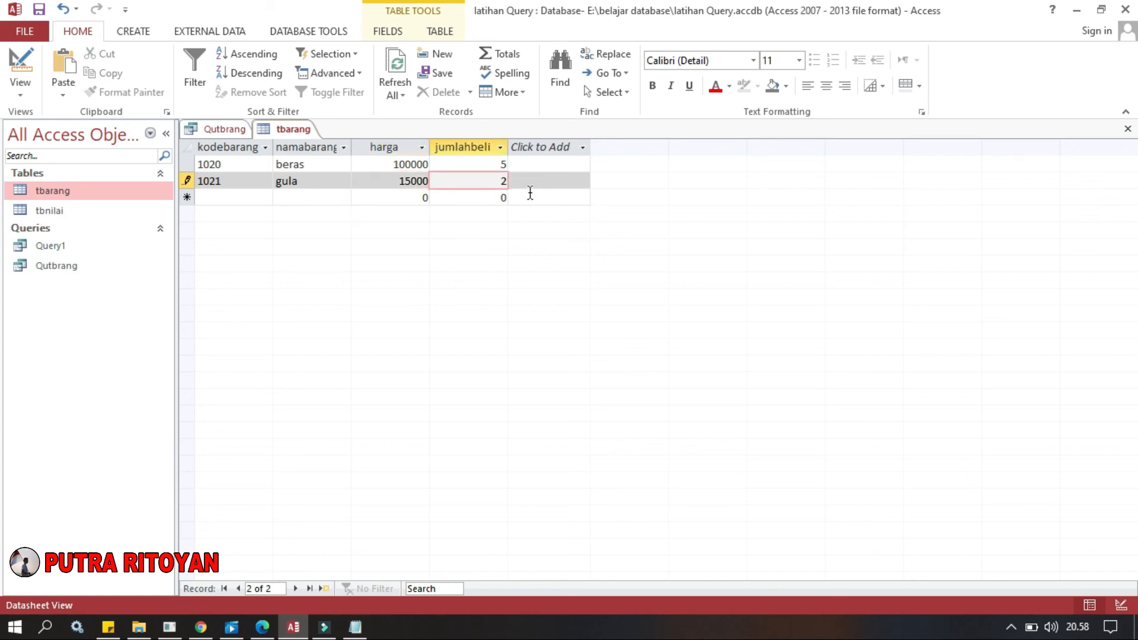
{"action": "left_click", "coordinate": [39, 9]}
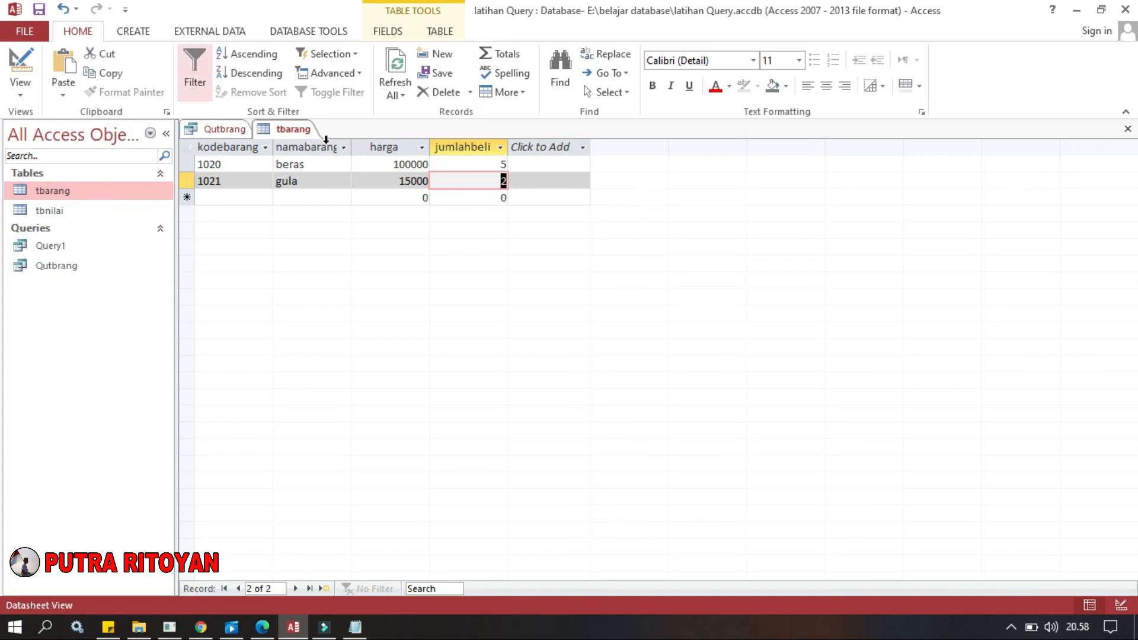
Close the tbarang table and refresh the Qutbrang datasheet, widening its namabarang column to fit the full heading.
{"action": "right_click", "coordinate": [293, 134]}
{"action": "left_click", "coordinate": [312, 161]}
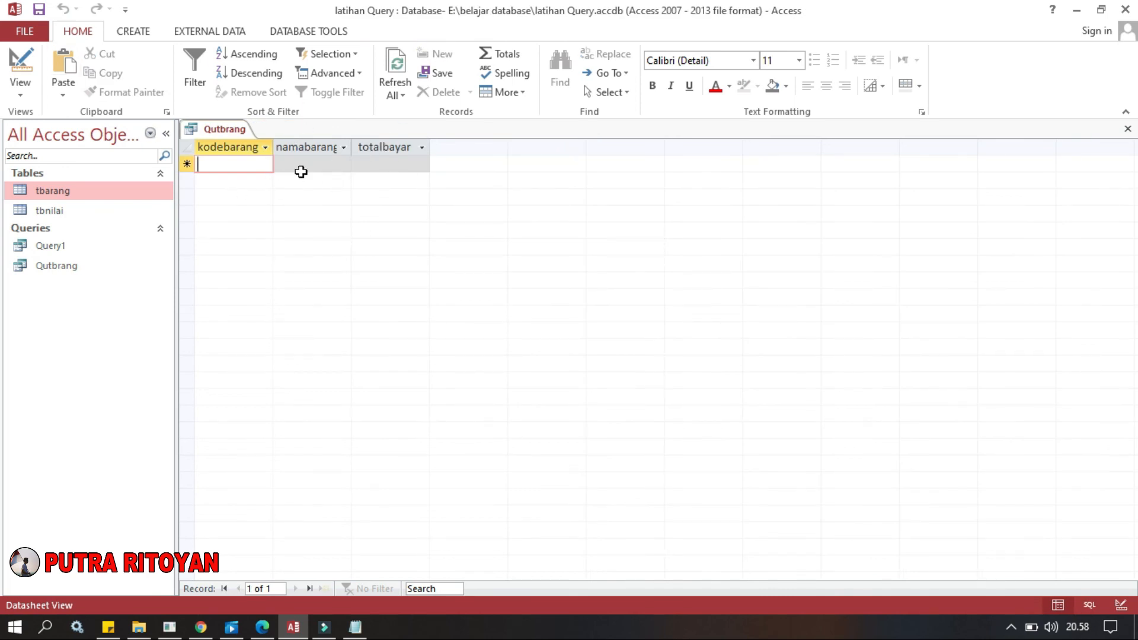
{"action": "left_click", "coordinate": [400, 70]}
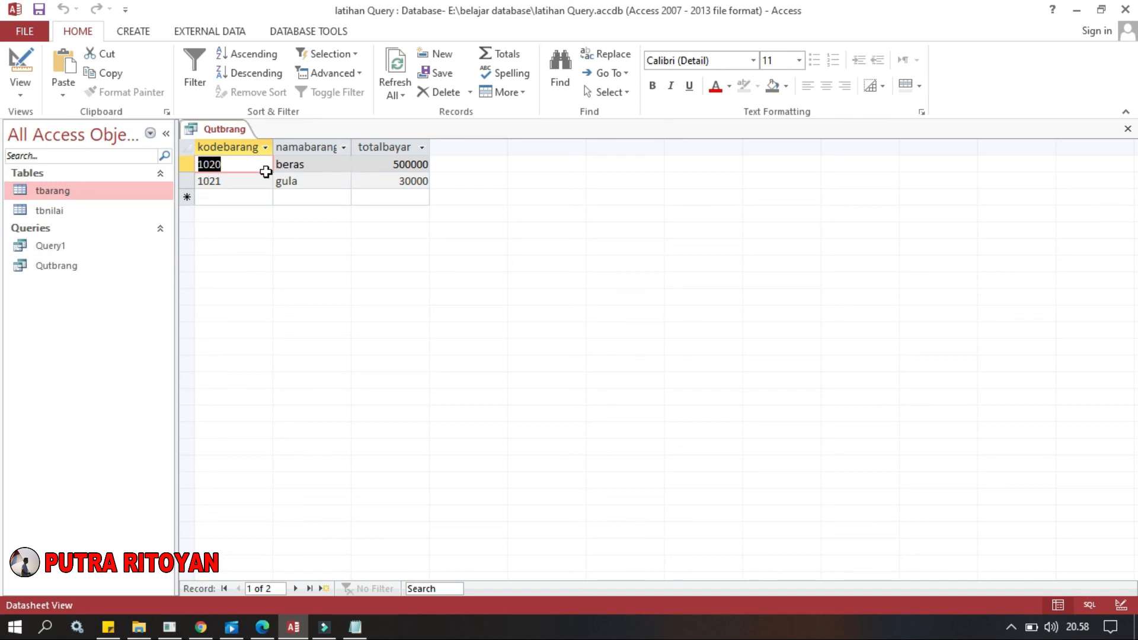
{"action": "left_click_drag", "start_coordinate": [351, 146], "coordinate": [406, 146]}
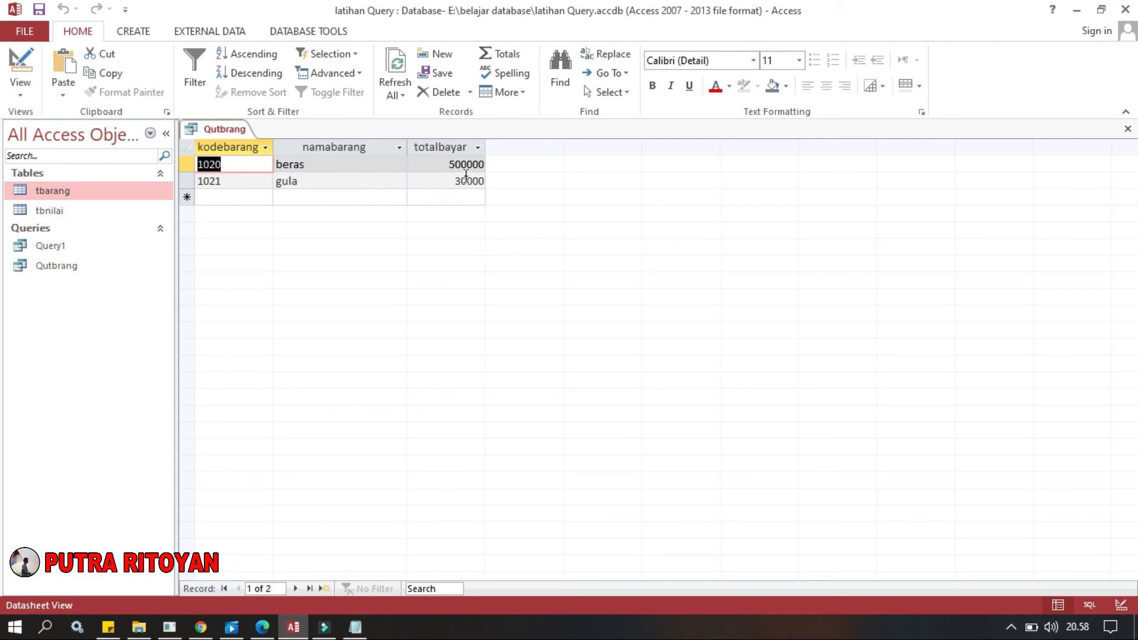